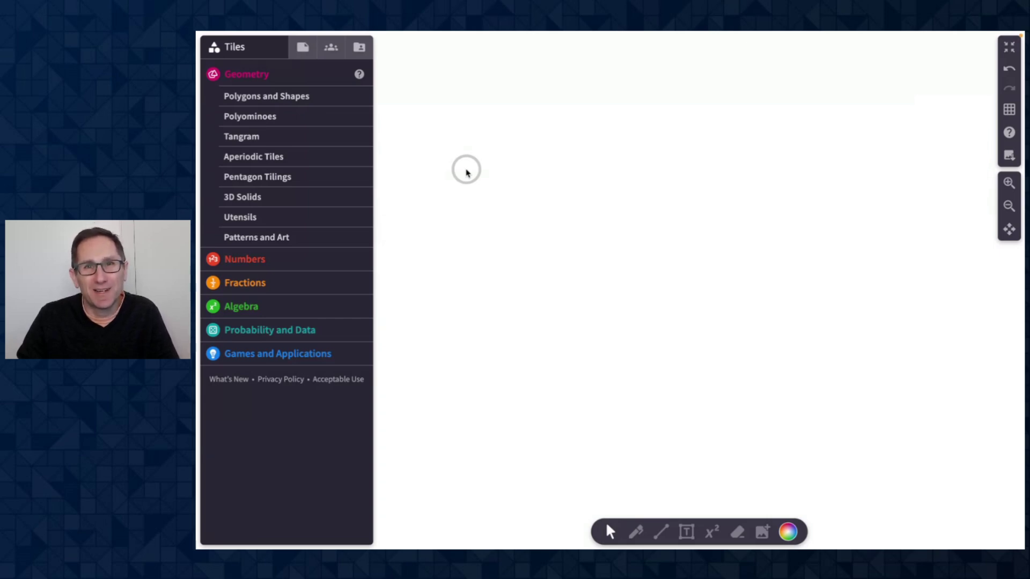
Step: Place a Custom polygon tile from Polygons and Shapes onto the canvas and select it
click(288, 89)
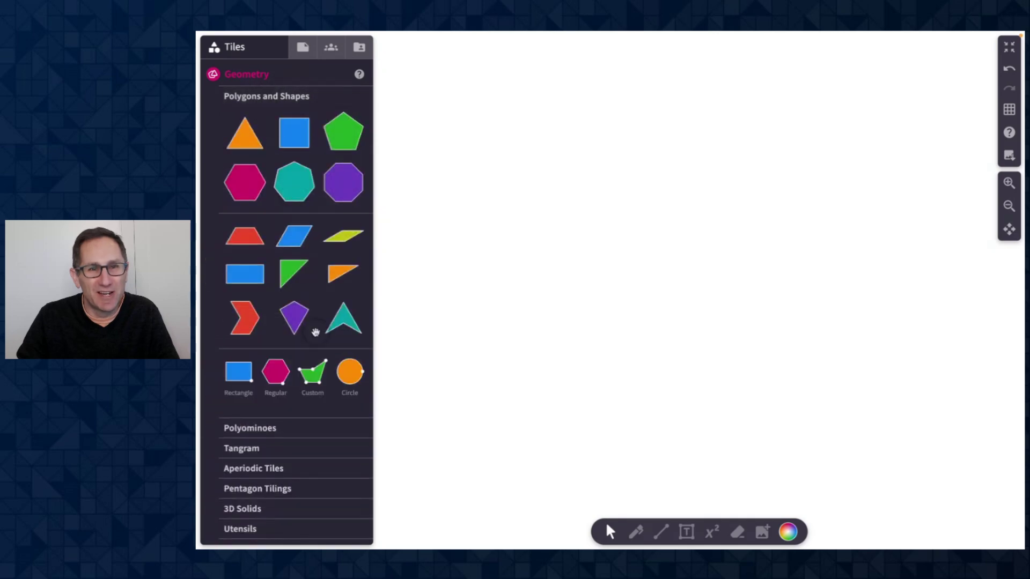
drag(311, 374, 646, 251)
click(791, 275)
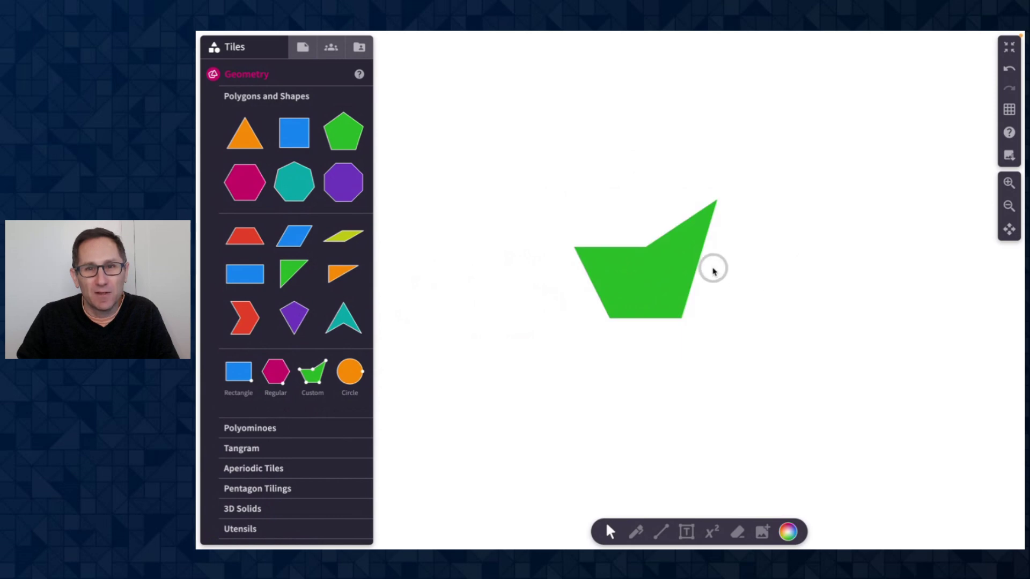
click(674, 266)
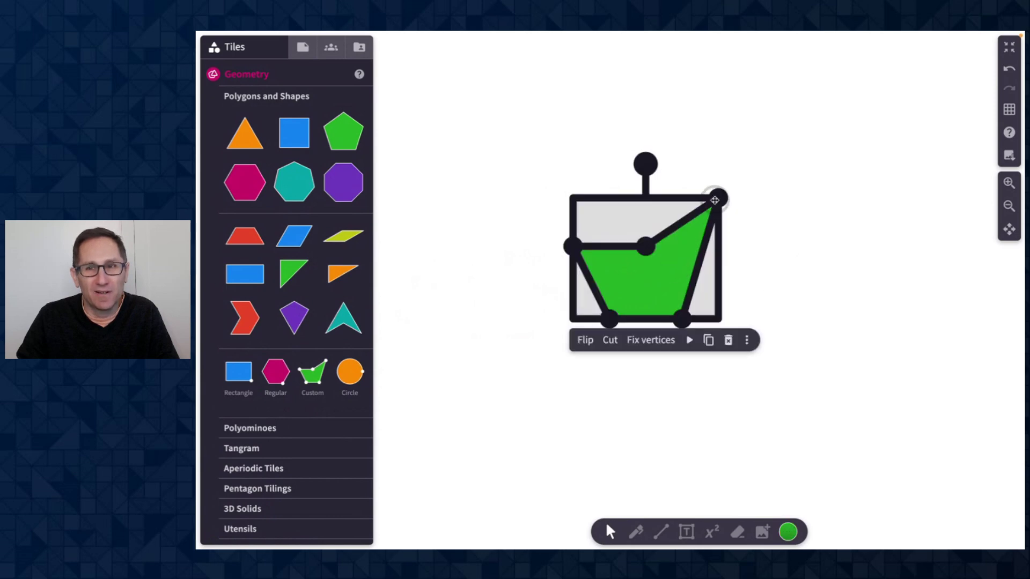
Step: Reshape the polygon by moving four corners and pulling three new corners from its edges
drag(715, 200, 777, 143)
drag(648, 244, 639, 163)
drag(572, 246, 652, 242)
drag(638, 160, 577, 172)
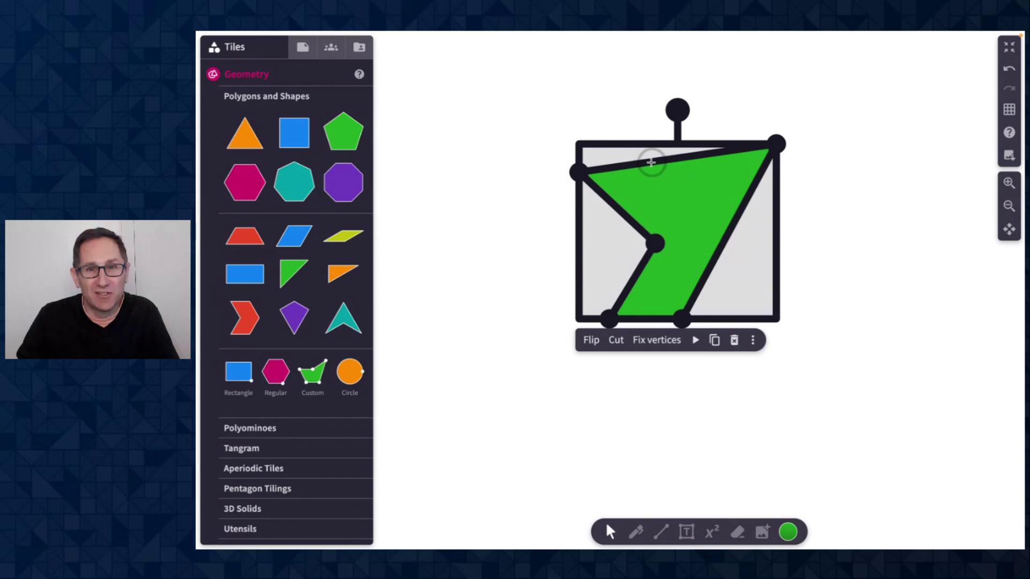
drag(653, 162, 685, 200)
drag(708, 272, 664, 278)
drag(699, 236, 742, 256)
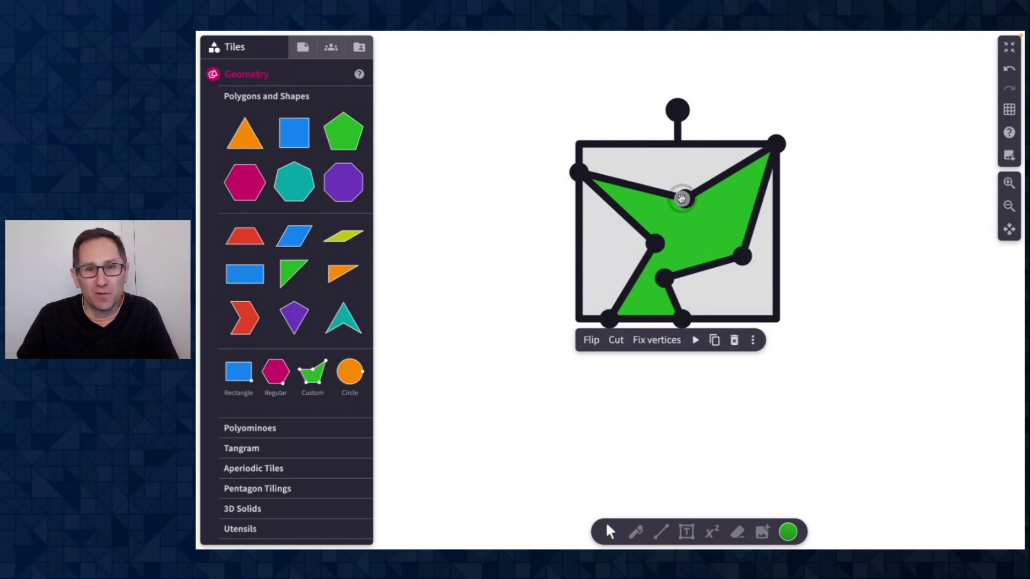
Step: Remove three corners, add one on the left side, then delete the experimental polygon
double_click(693, 199)
double_click(579, 172)
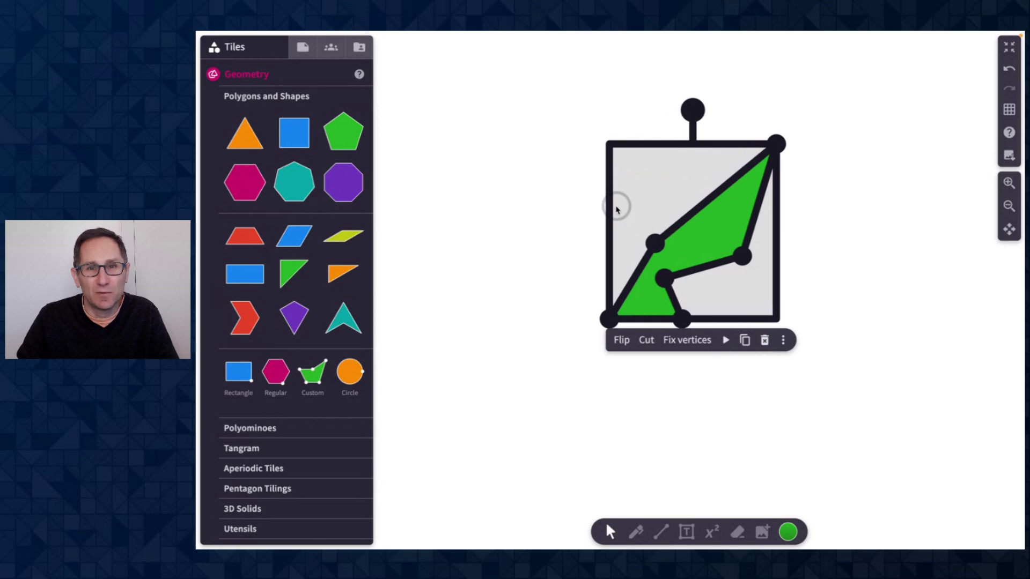
double_click(652, 241)
drag(689, 236, 608, 208)
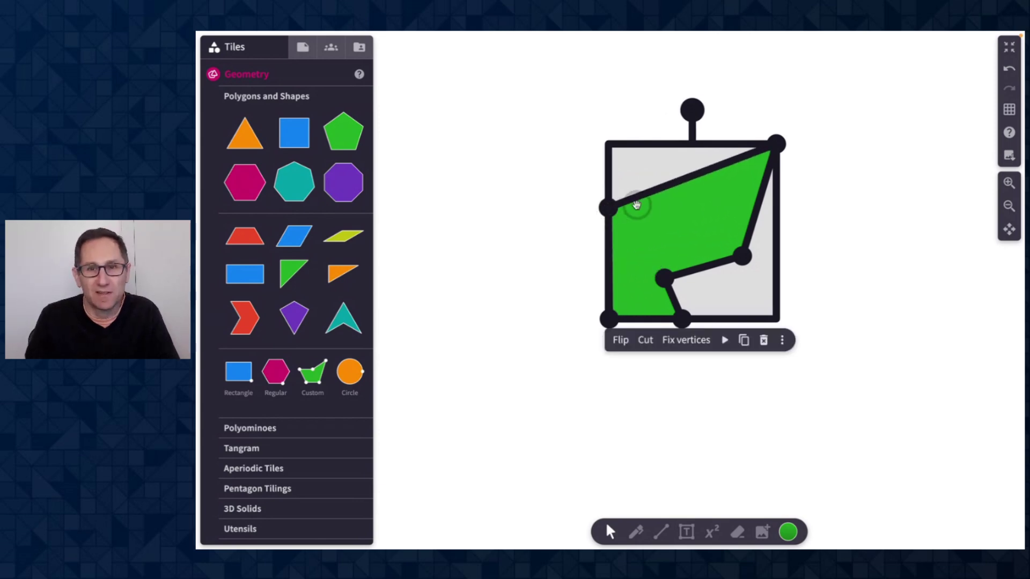
key(Delete)
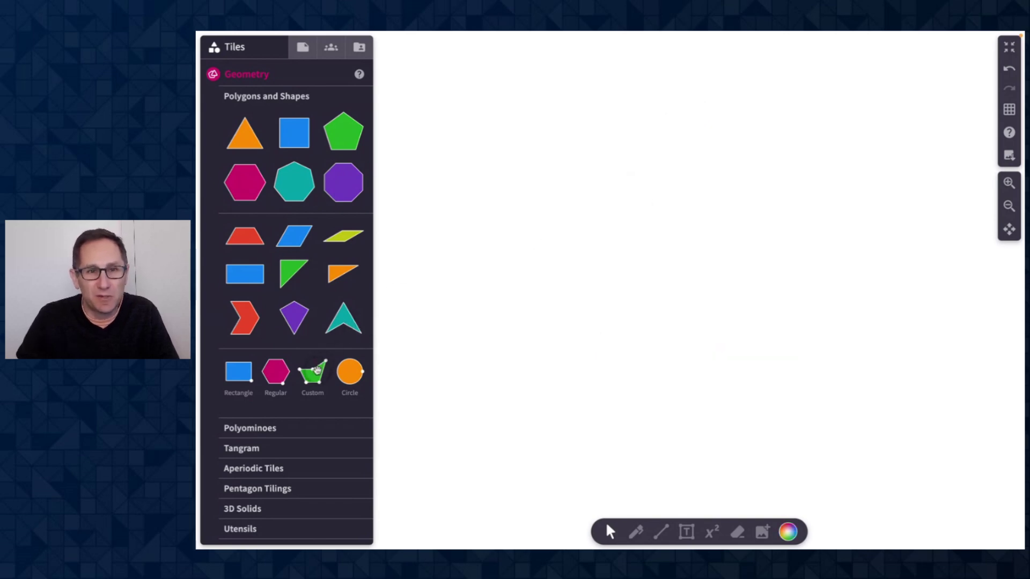
Step: Place a fresh Custom polygon and remove two of its corners, leaving a triangle
drag(315, 371, 661, 215)
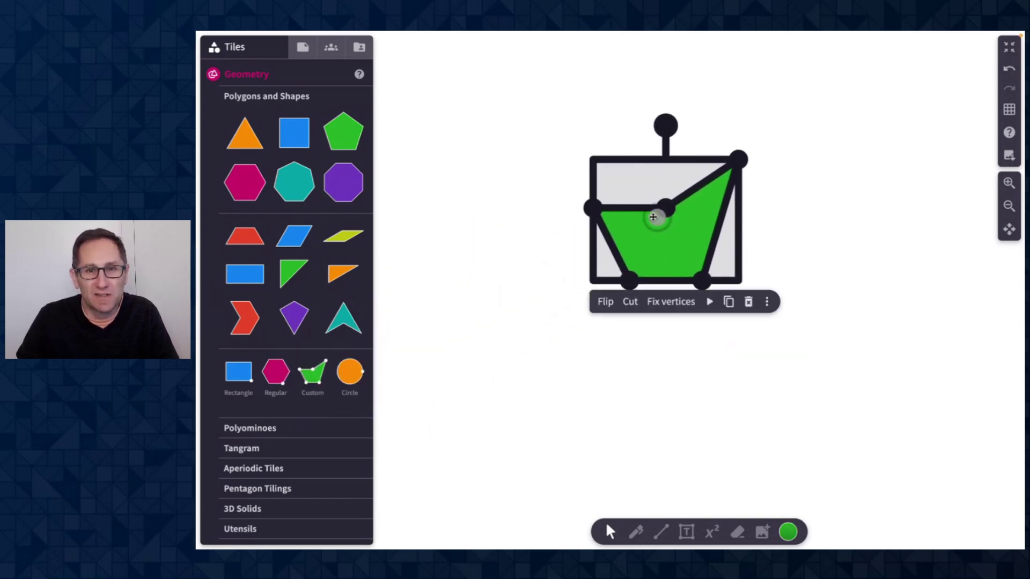
click(589, 208)
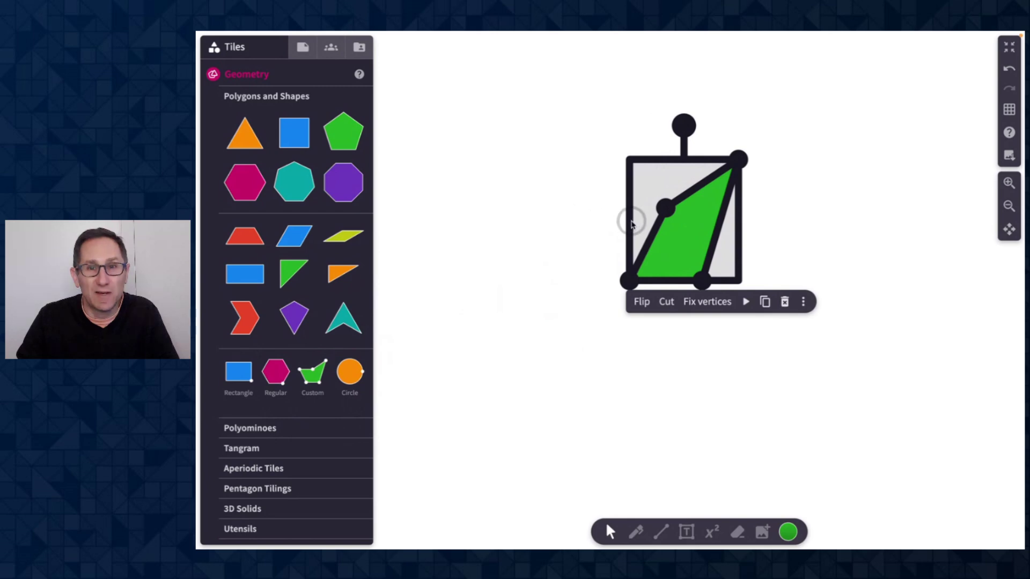
click(662, 210)
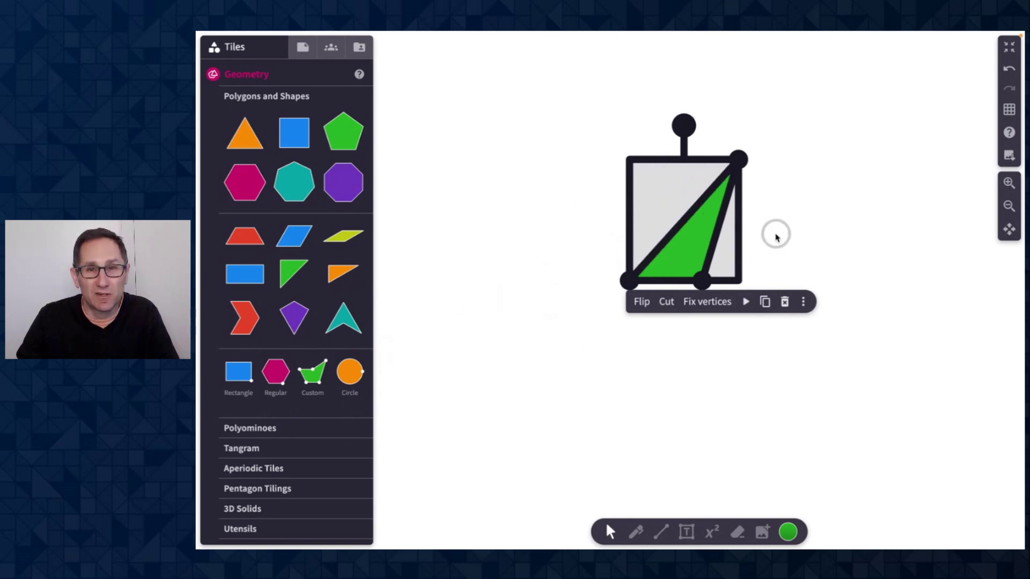
click(796, 212)
Step: Stretch the triangle's corners to the top-left, lower-left and bottom-right, then pull a corner from the diagonal
click(722, 198)
drag(737, 160, 539, 123)
drag(631, 277, 571, 338)
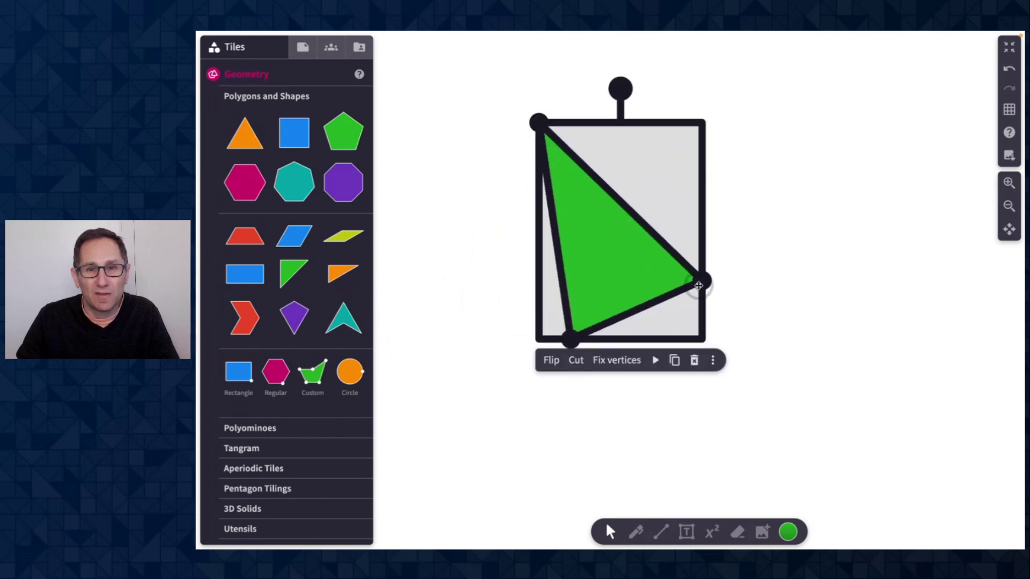
drag(698, 285, 825, 368)
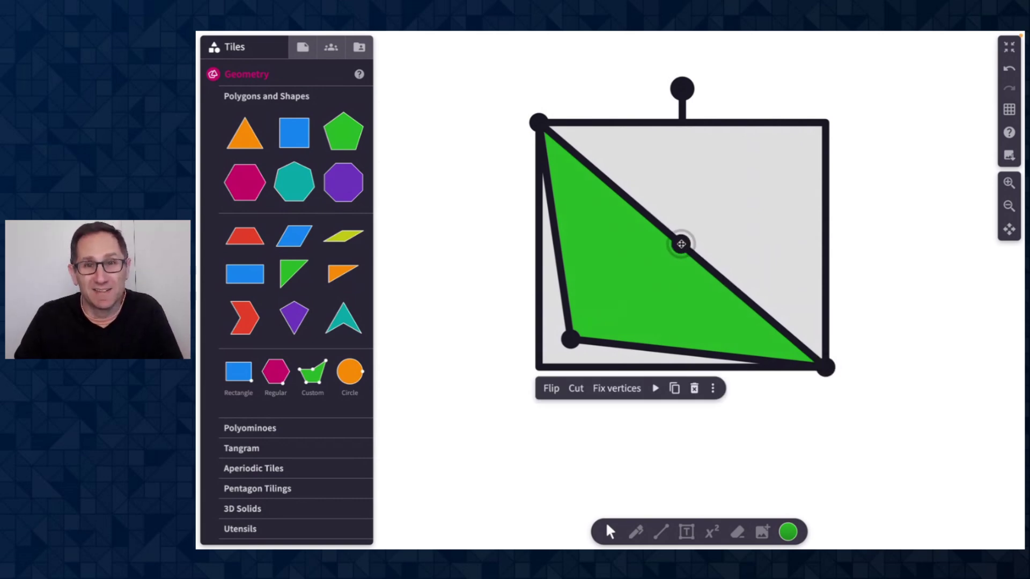
mouse_move(681, 244)
mouse_down()
mouse_move(722, 210)
mouse_move(683, 232)
mouse_up()
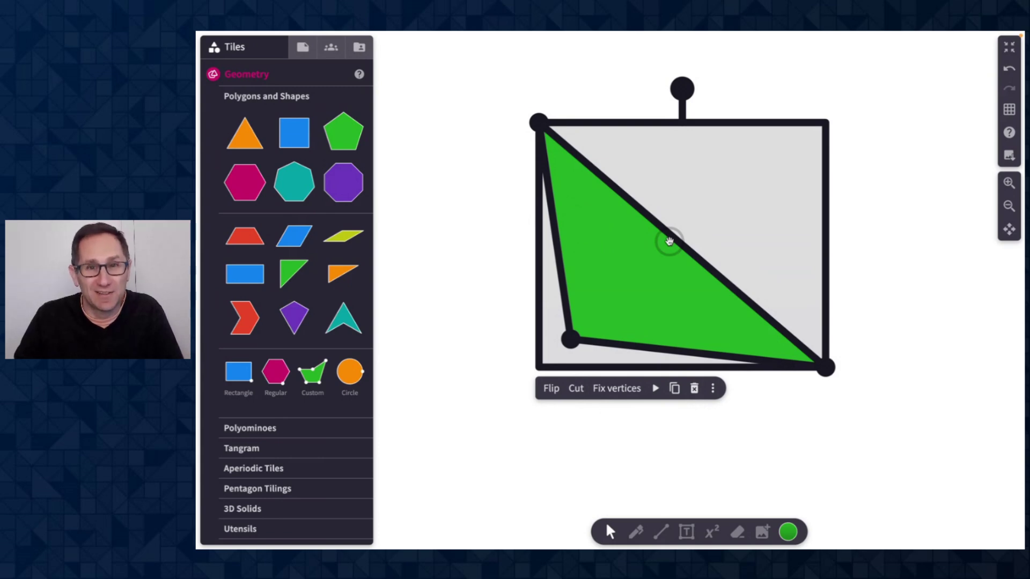
Step: Turn on Authoring mode in File settings and delete the green triangle
click(302, 48)
click(354, 182)
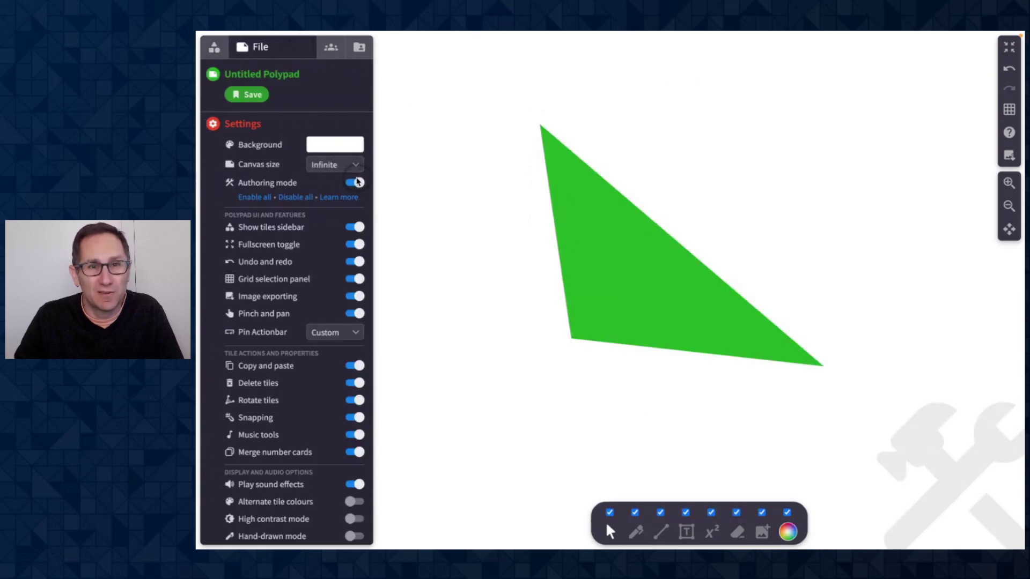
click(590, 280)
key(Delete)
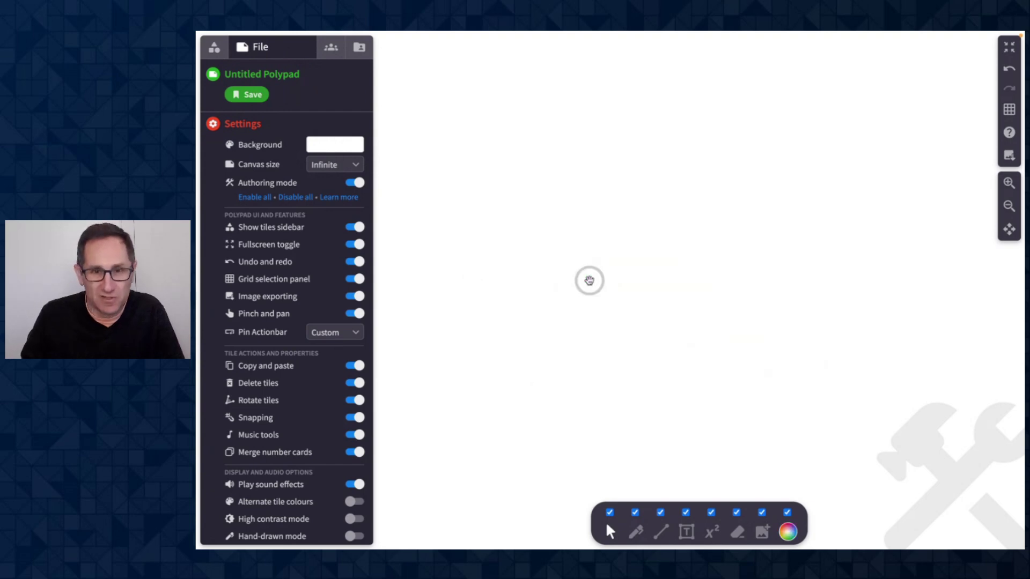
Step: Place a new Custom polygon on the canvas and view its tile options
click(214, 53)
drag(311, 381, 691, 178)
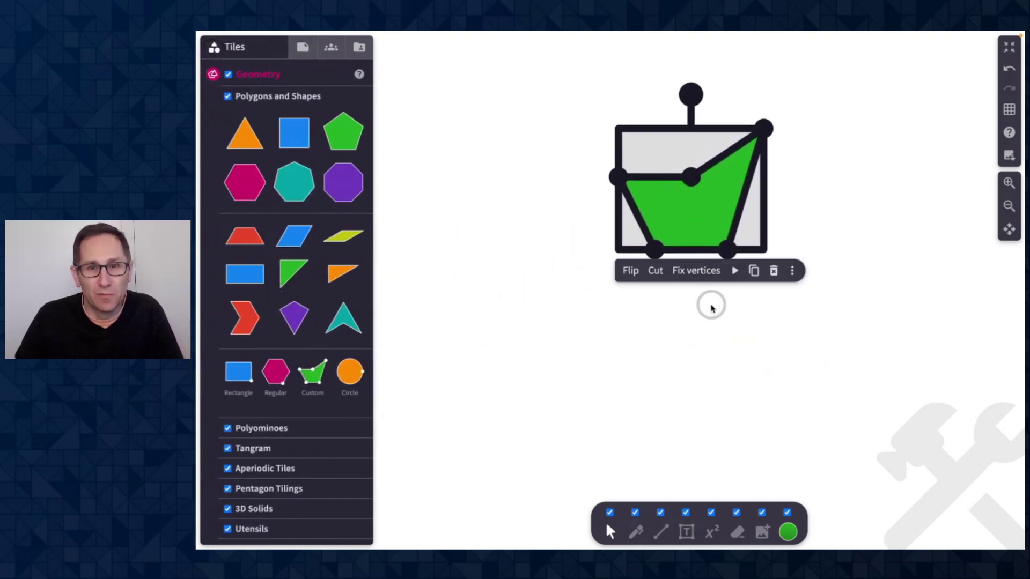
click(791, 271)
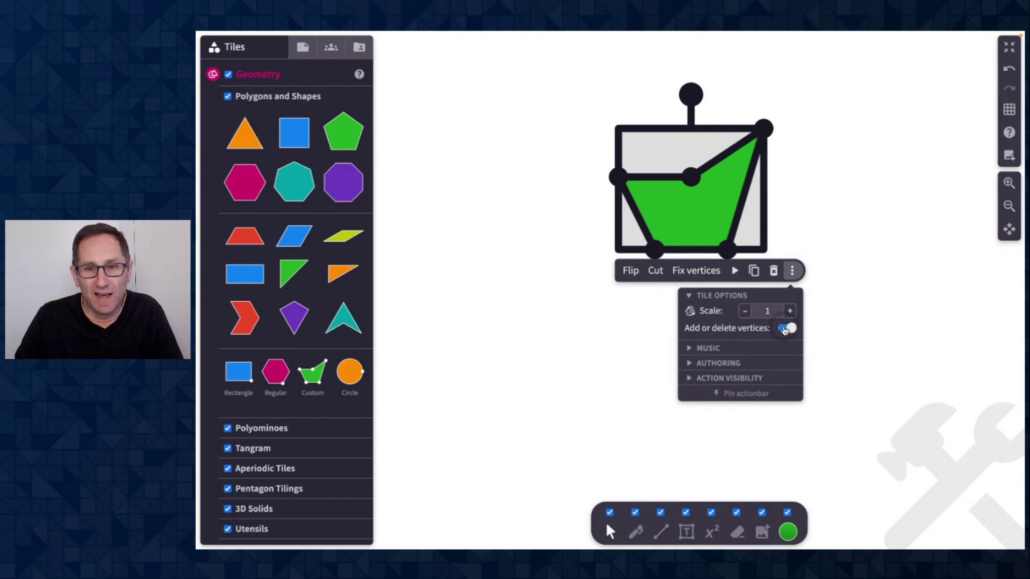
Step: Compare the polygon's tile options with Authoring mode off and then back on
click(301, 49)
click(354, 182)
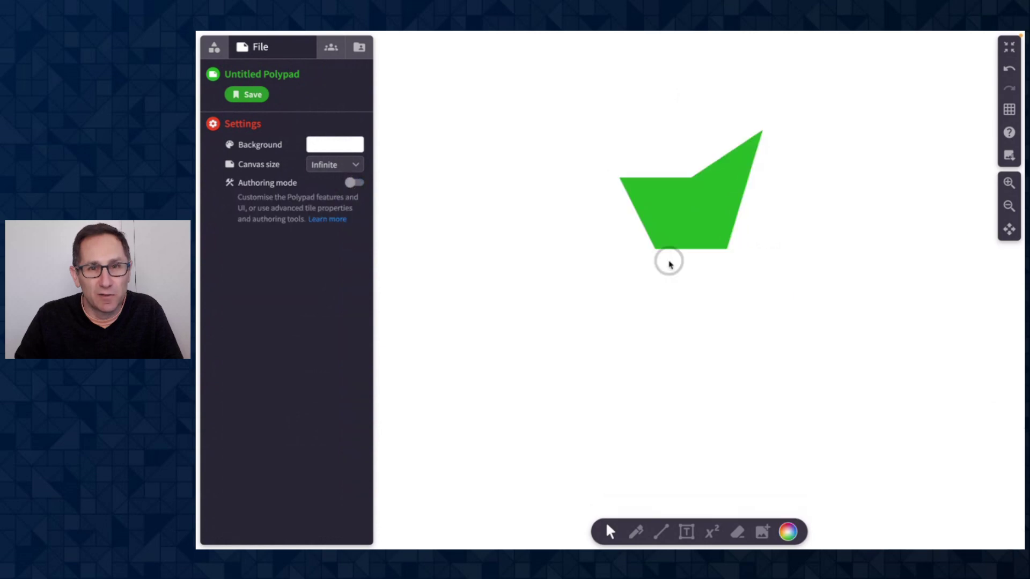
click(715, 247)
click(791, 270)
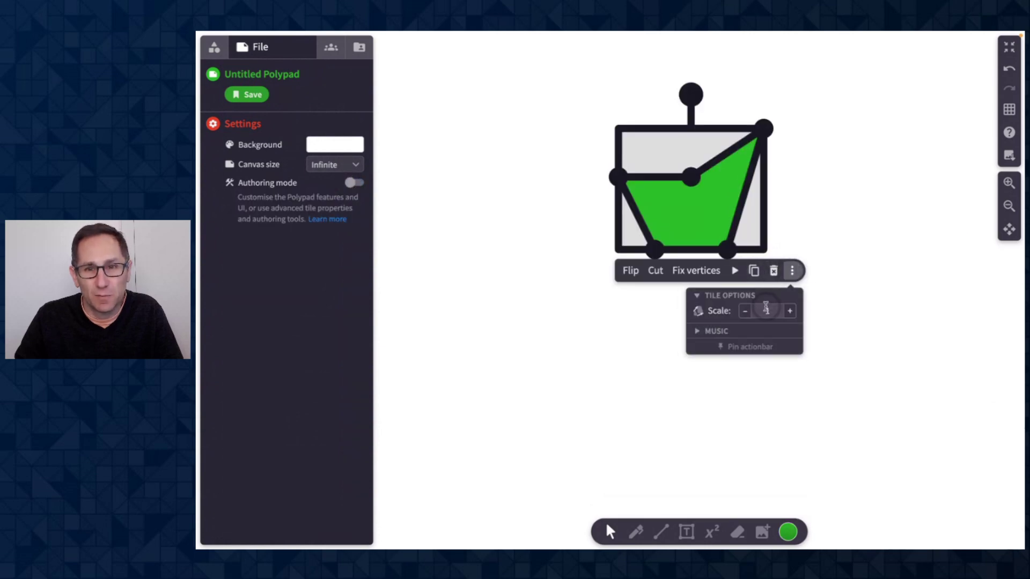
click(354, 184)
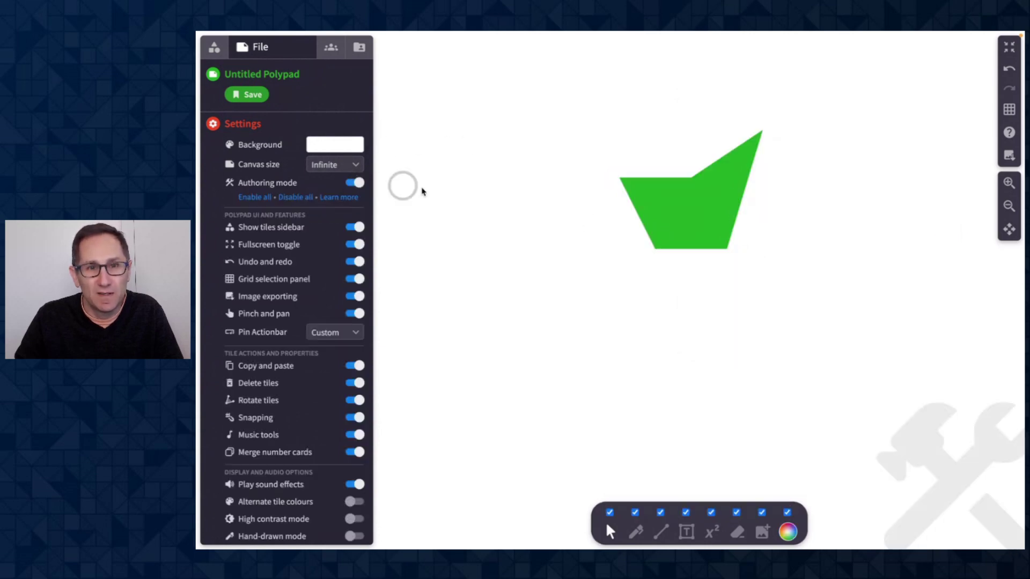
click(667, 221)
click(793, 268)
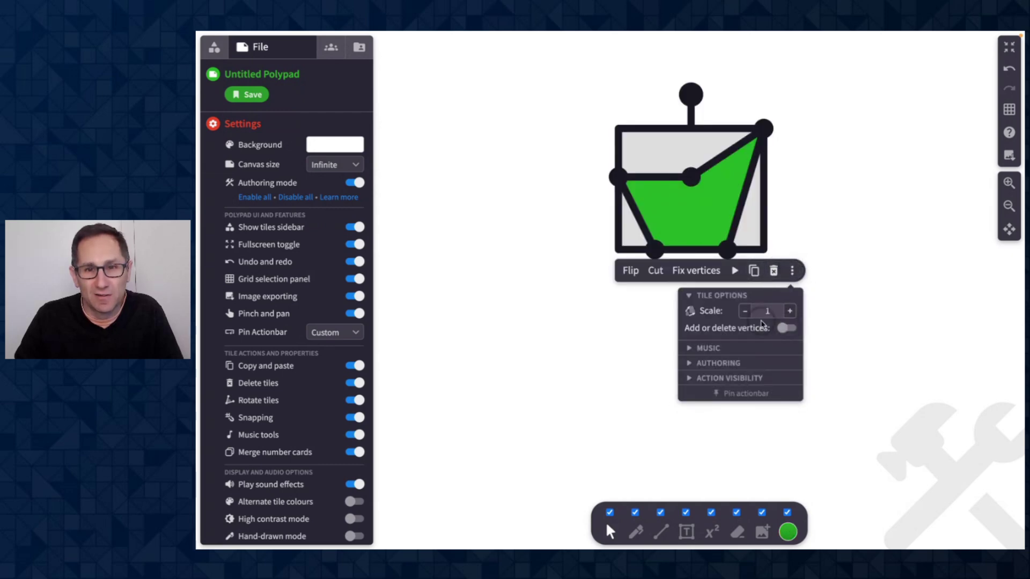
Step: With Authoring mode off, pull the left corner further left and the bottom-left corner down
click(355, 184)
click(643, 197)
drag(615, 179, 510, 214)
drag(654, 249, 605, 335)
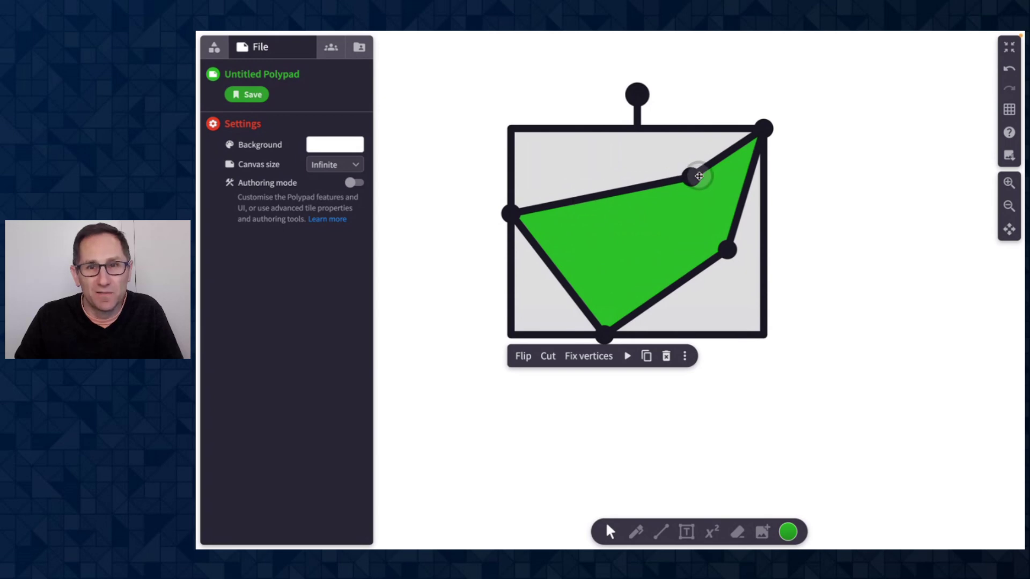
Step: With Authoring mode on, delete the polygon's top-edge and top-right corners, leaving a triangle
click(354, 183)
click(565, 249)
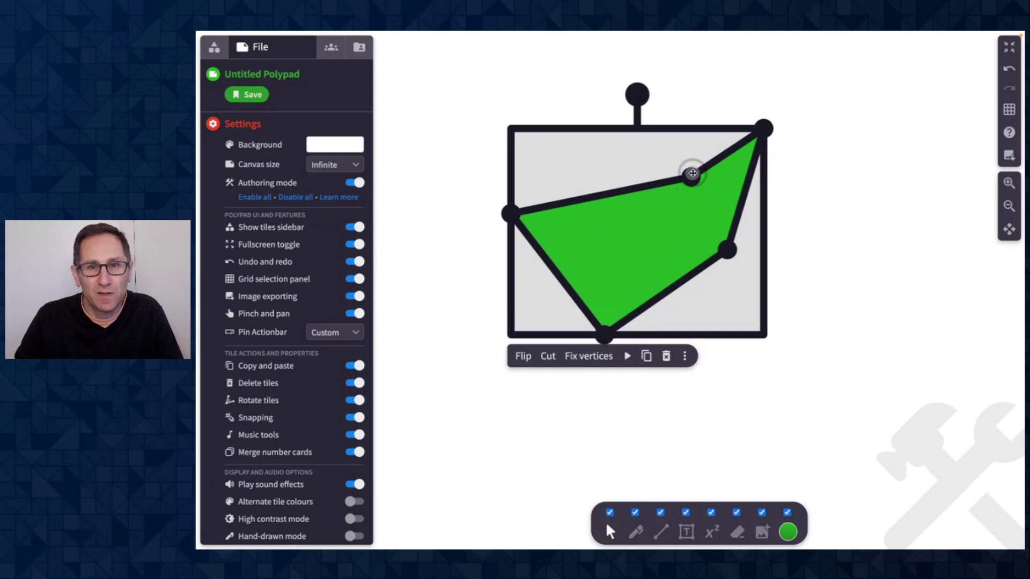
click(684, 356)
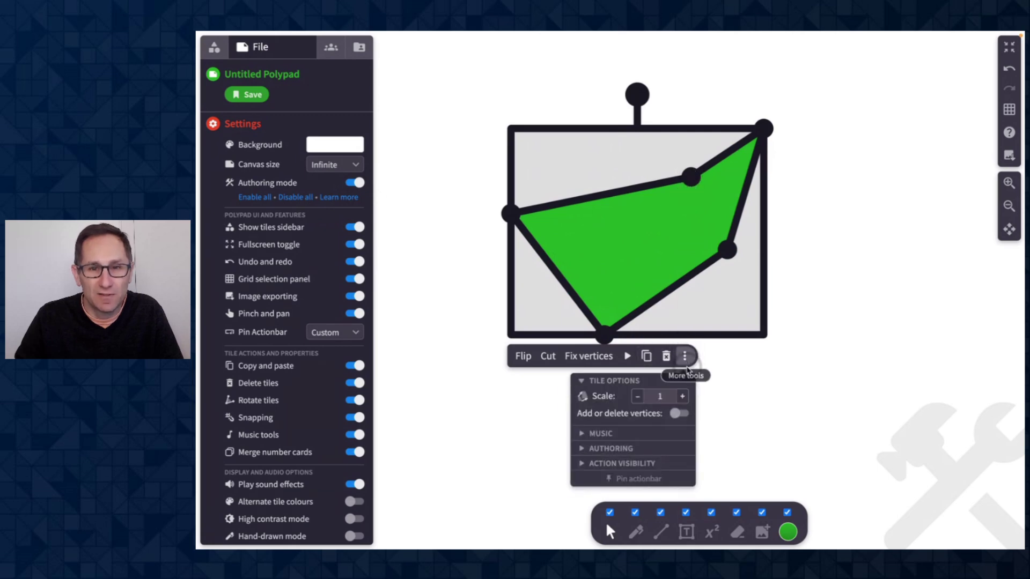
click(691, 178)
click(756, 131)
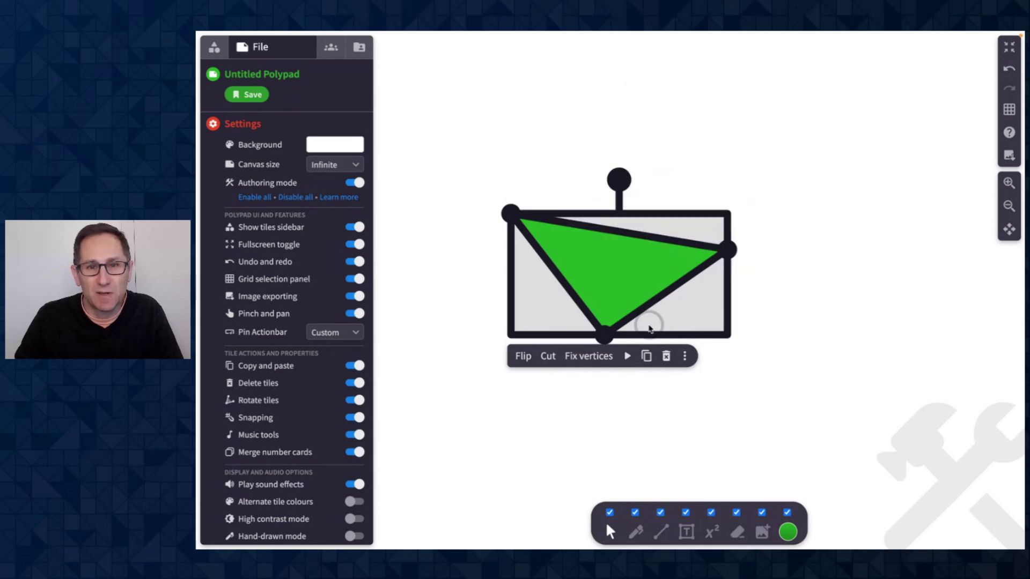
Step: Stop vertices from being added or deleted, then turn Authoring mode off
click(684, 356)
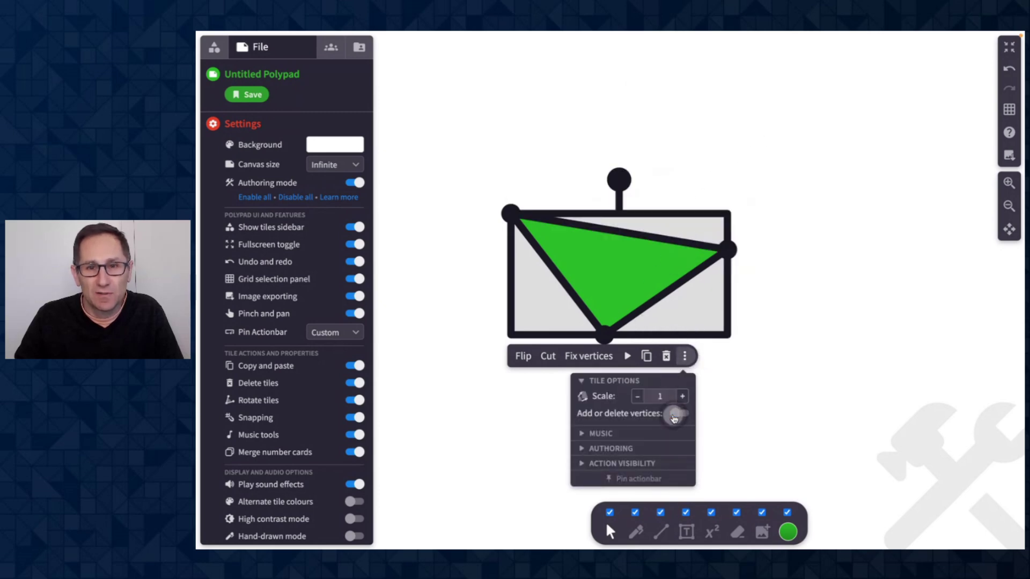
click(680, 413)
click(354, 183)
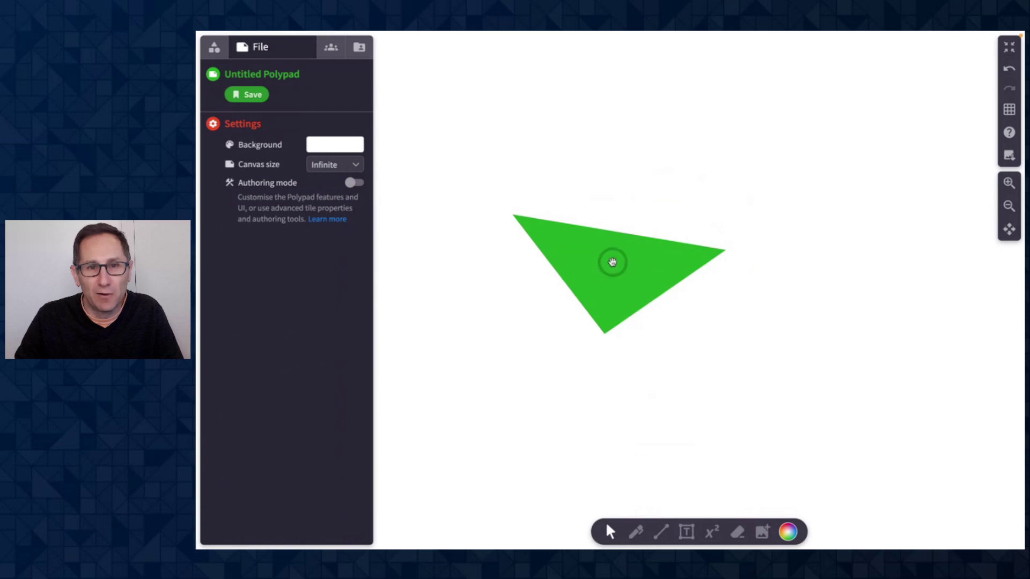
Step: Move the triangle up-right and drag its corners to the top-left, bottom middle and right side
drag(611, 260, 690, 177)
drag(680, 247, 586, 338)
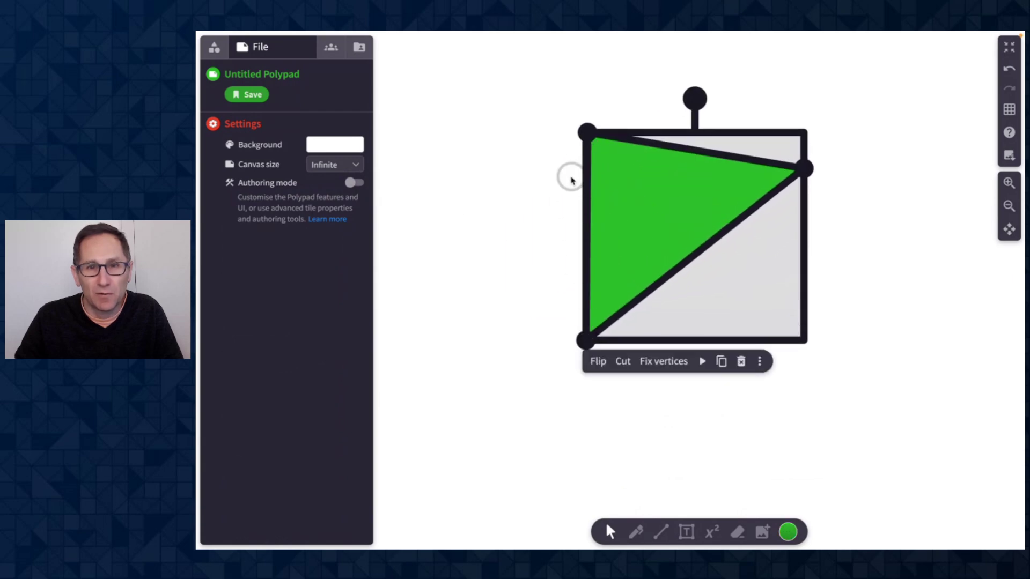
drag(587, 133, 466, 128)
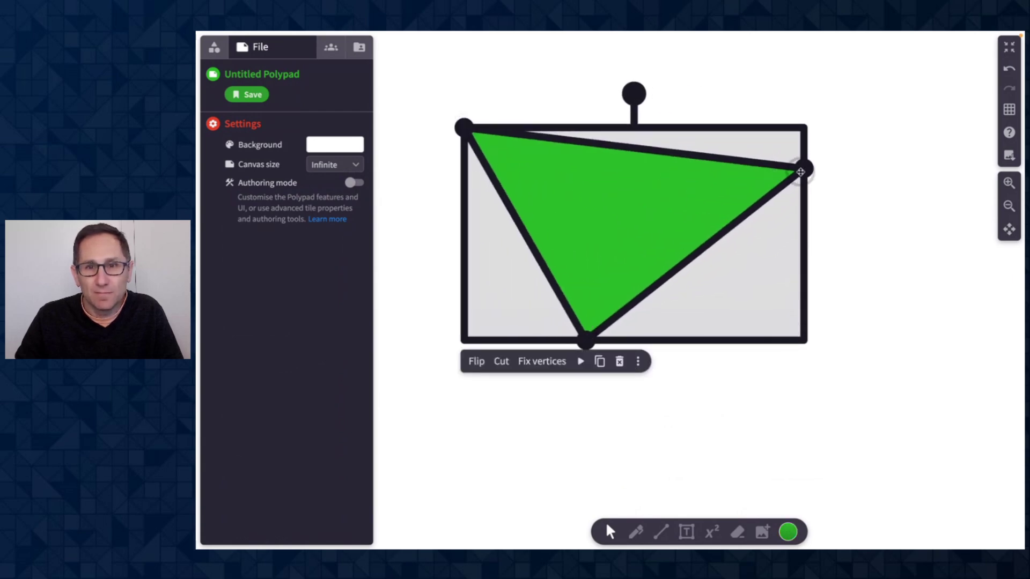
drag(805, 169, 757, 170)
click(834, 211)
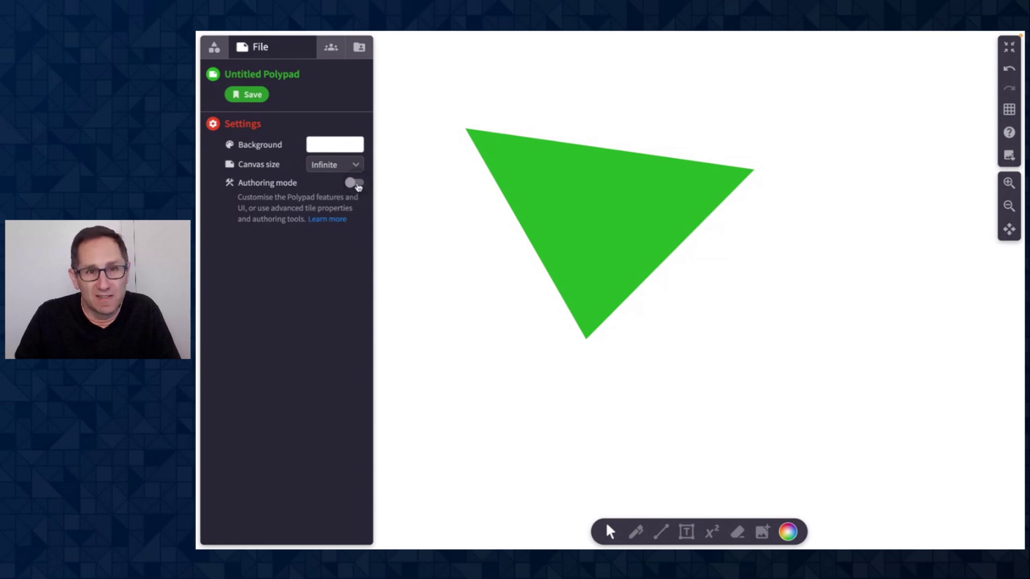
click(531, 185)
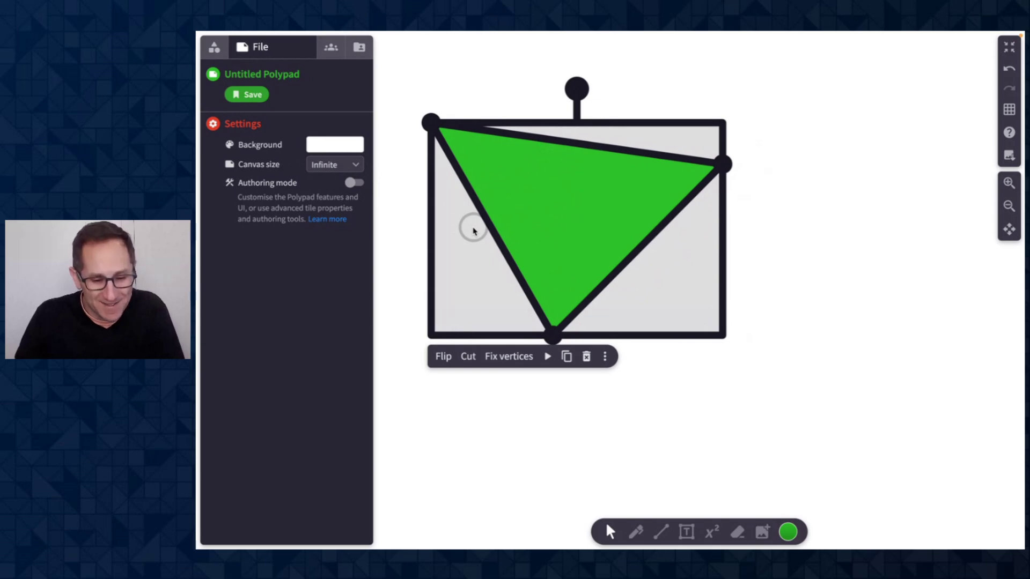
Step: Create a 14 + 7 equation tile below the triangle with the Equation tool
click(211, 48)
scroll(485, 225, down, 3)
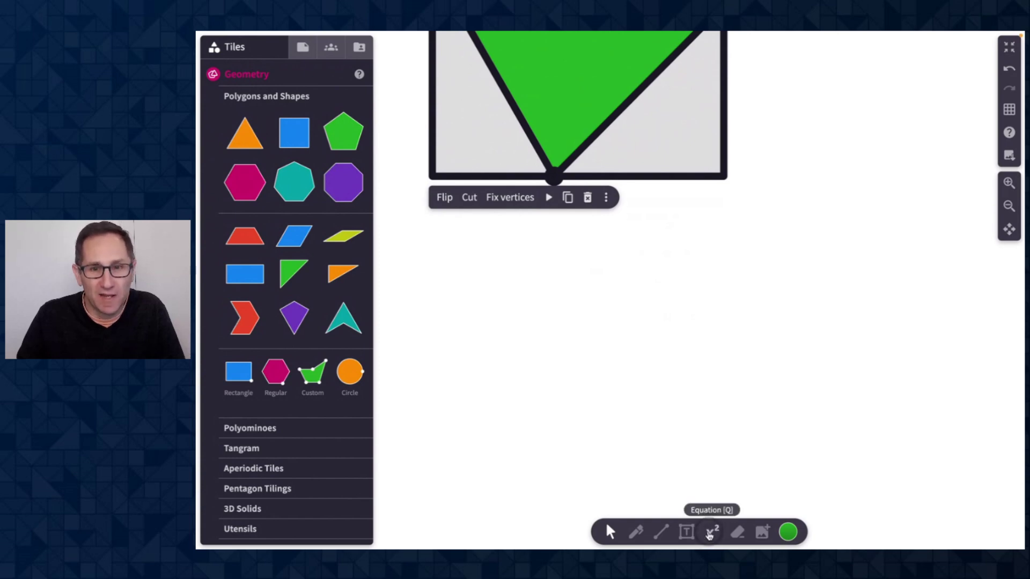
click(710, 532)
click(596, 285)
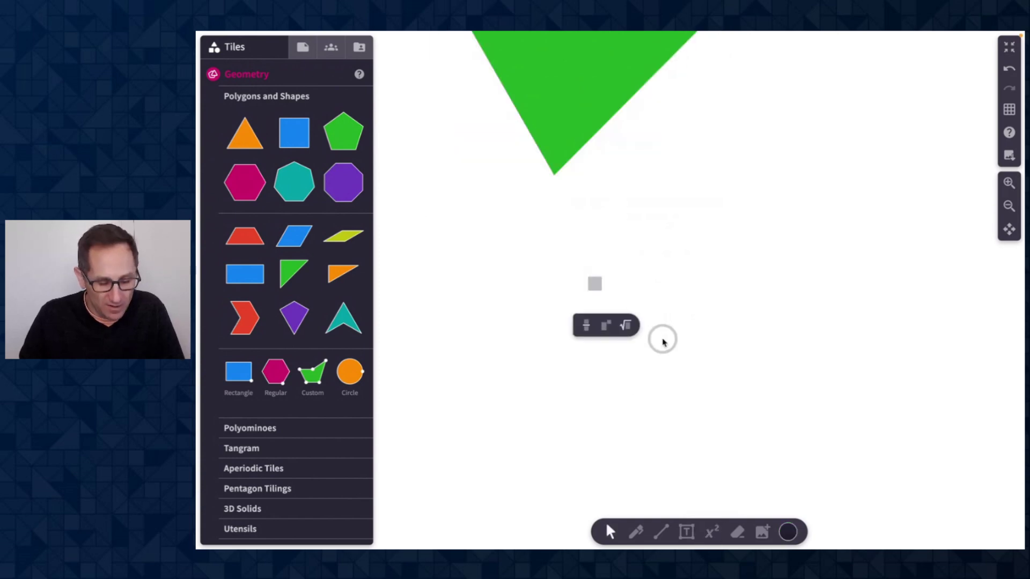
text(14 + 7)
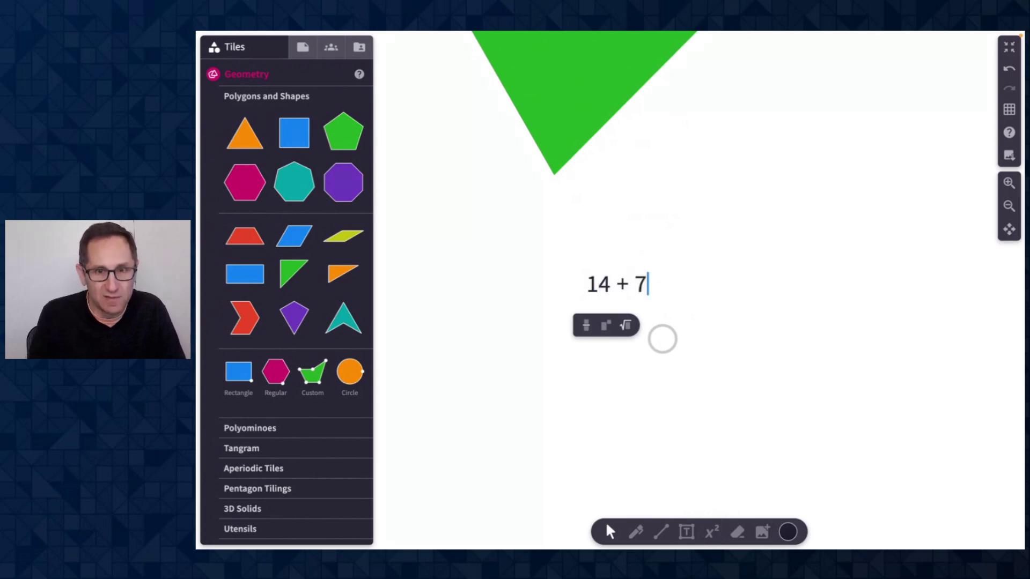
click(644, 284)
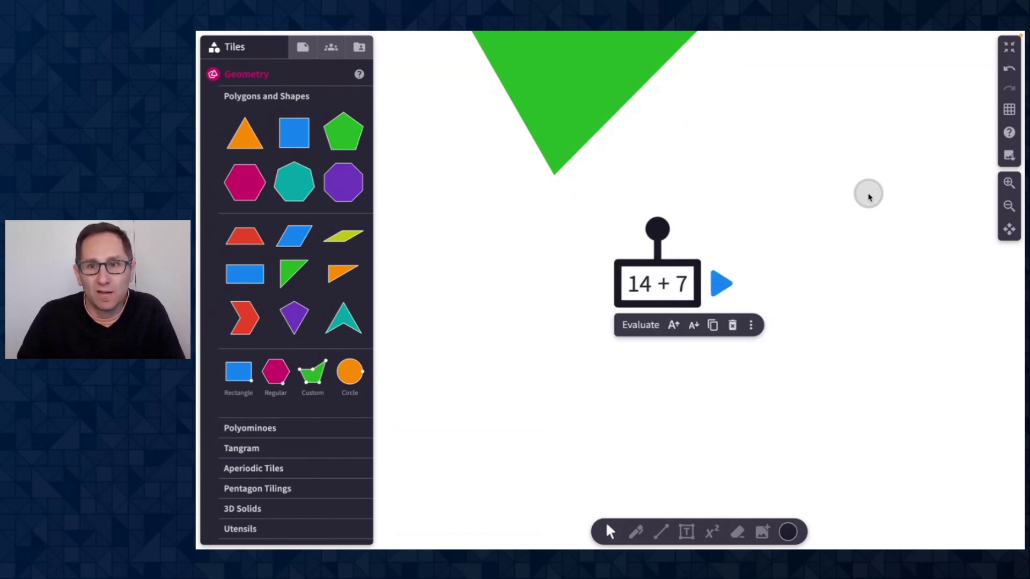
Step: Zoom in, move the 14 + 7 equation up and left, and check its tile options
click(1008, 183)
click(1009, 183)
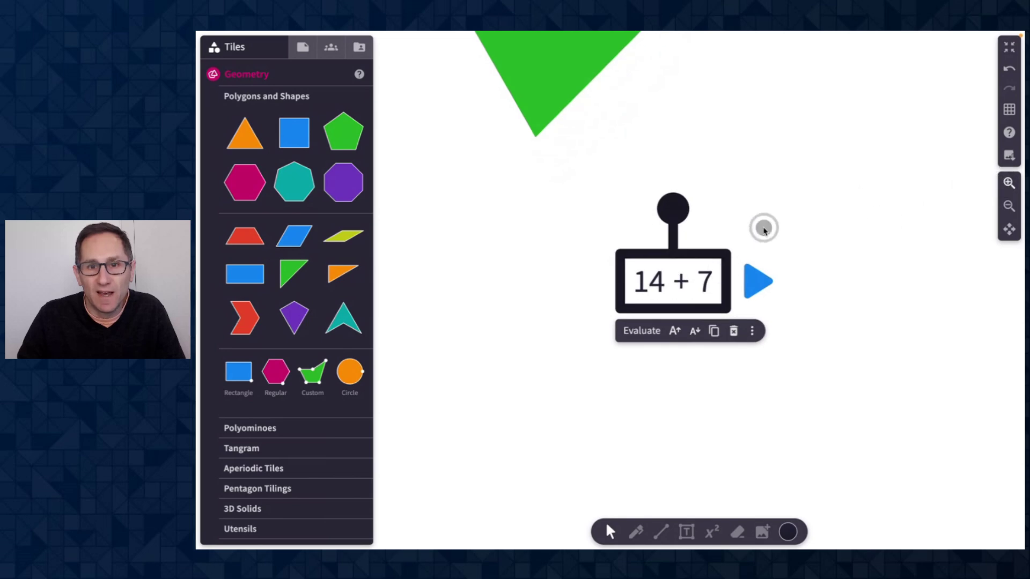
click(764, 231)
drag(693, 263, 634, 233)
click(635, 232)
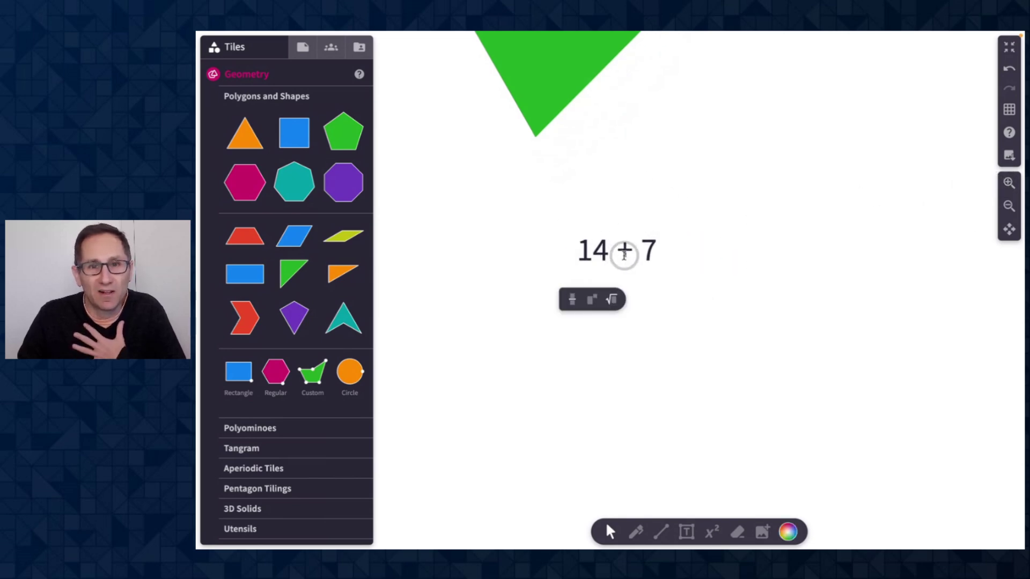
click(705, 255)
click(623, 252)
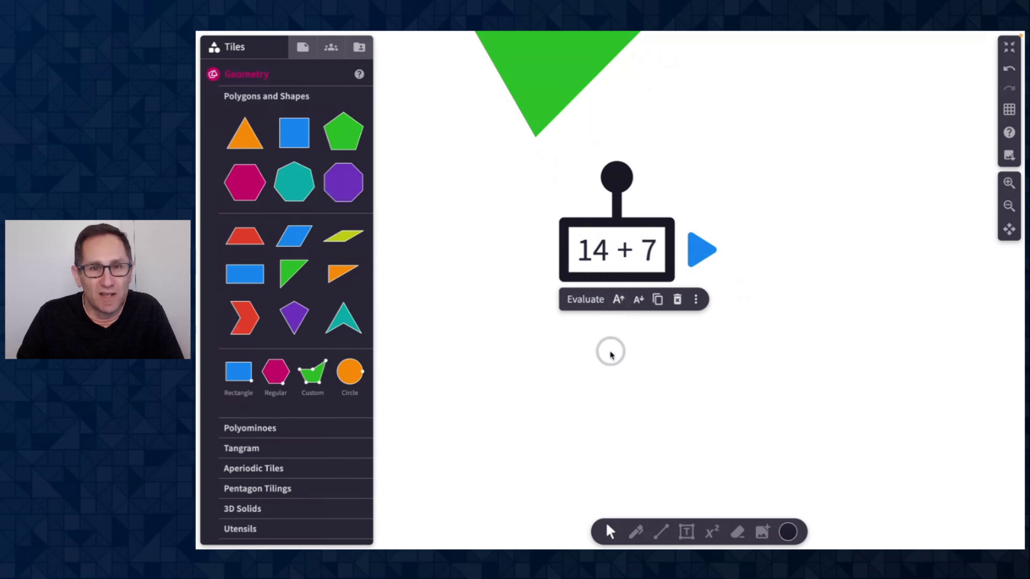
click(696, 300)
click(764, 319)
click(600, 248)
Step: Evaluate 14 + 7 to show = 21 and nudge the tile slightly right
click(582, 301)
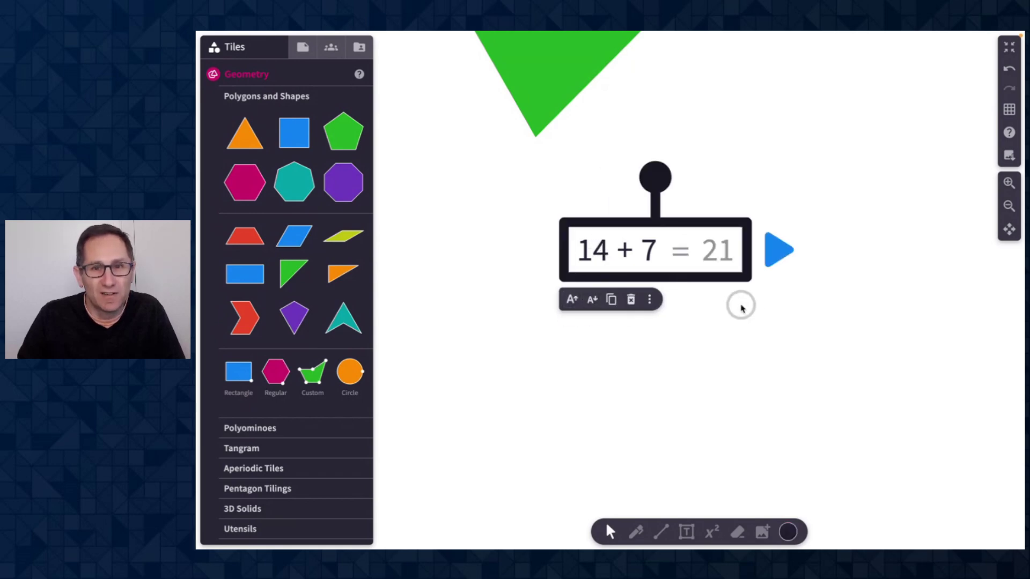
click(747, 304)
click(686, 254)
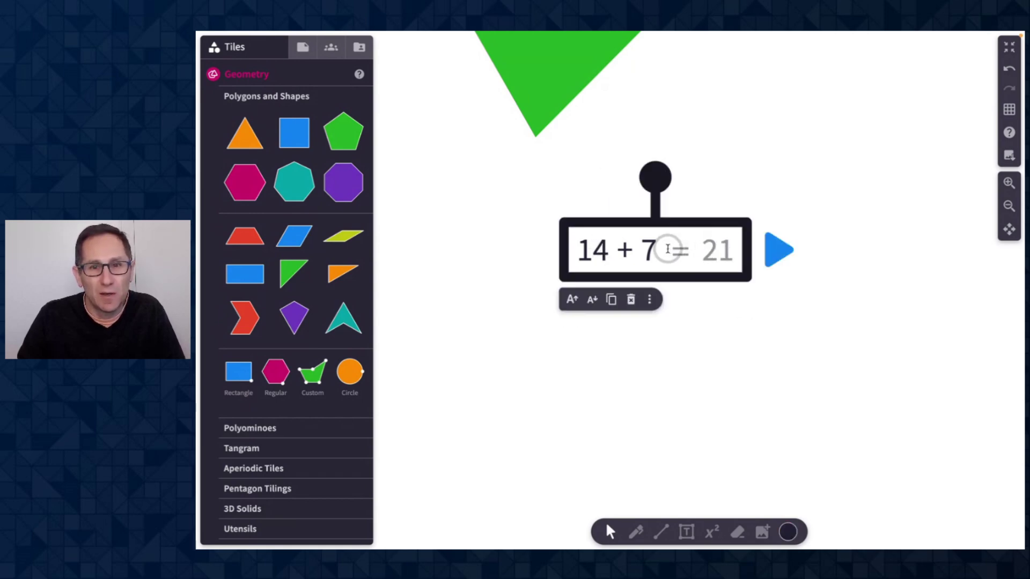
drag(668, 248, 705, 248)
click(773, 324)
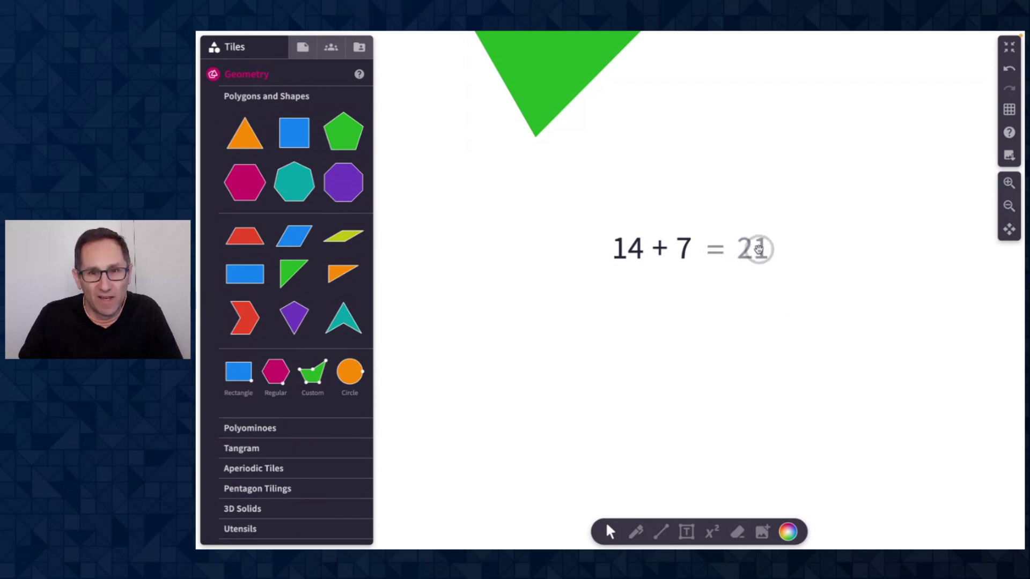
click(667, 248)
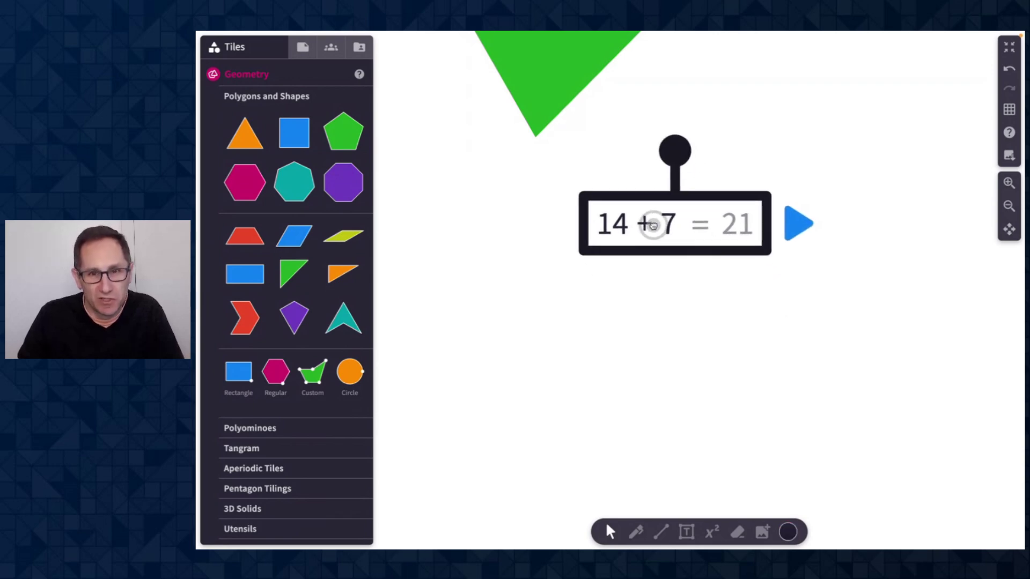
click(771, 317)
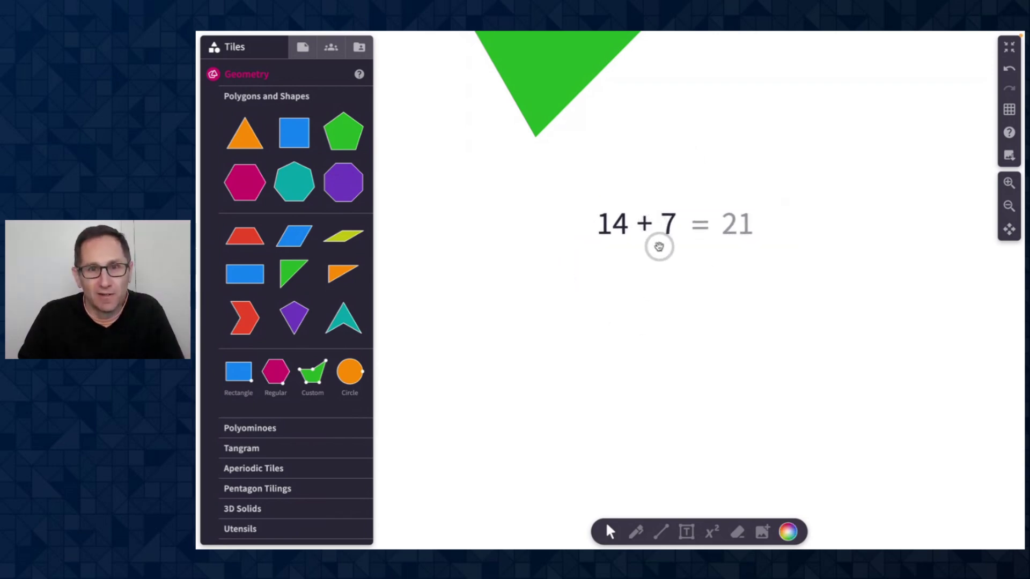
Step: Change the 7 to 10 and evaluate 14 + 10 to show = 24
click(667, 223)
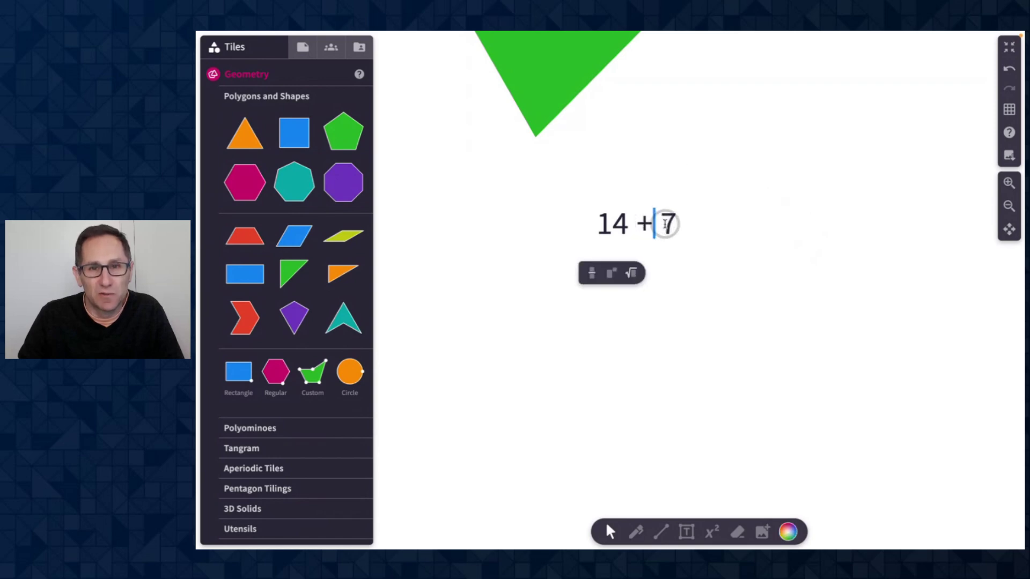
key(BackSpace)
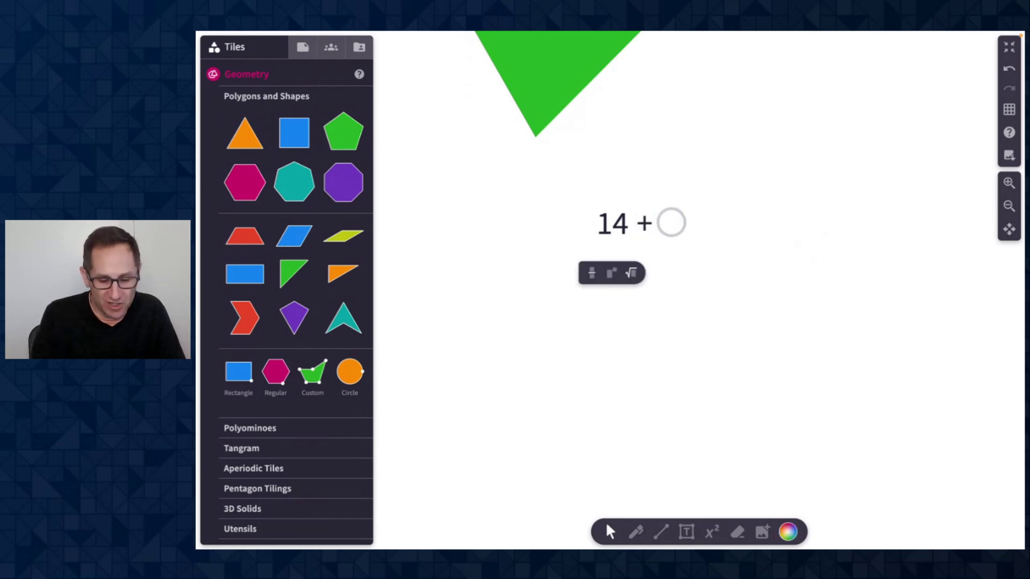
text(10)
click(707, 251)
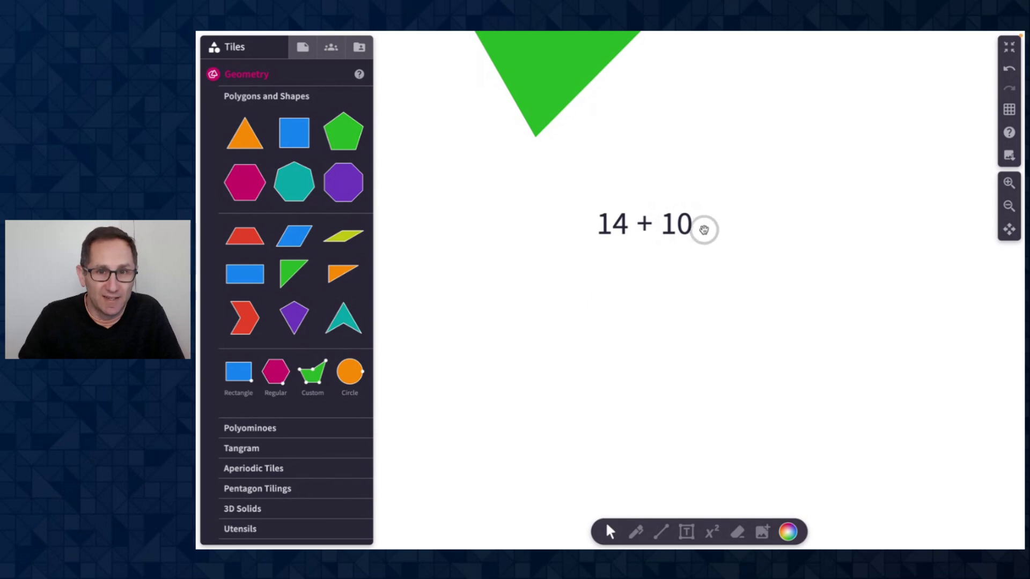
click(645, 226)
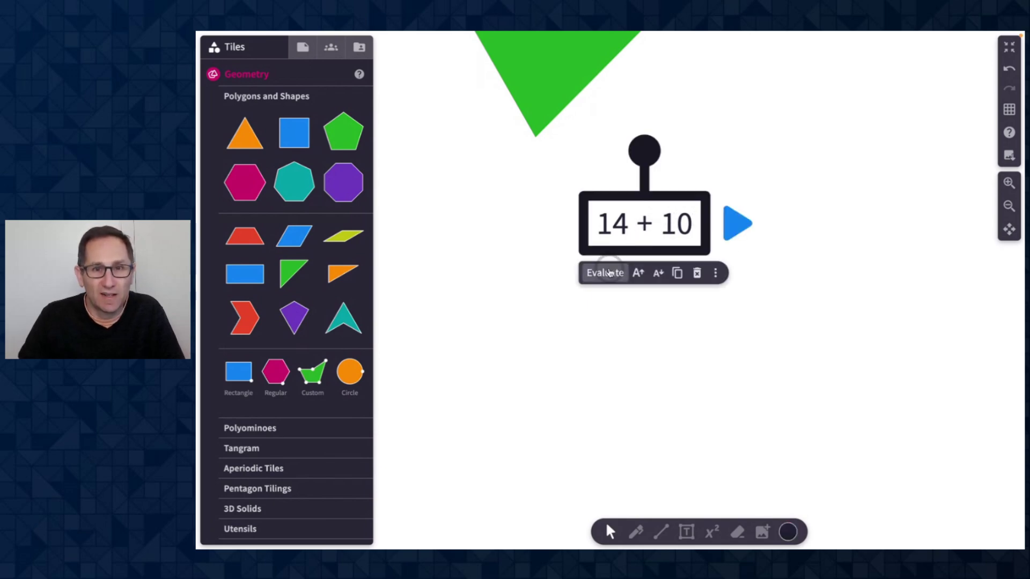
click(602, 273)
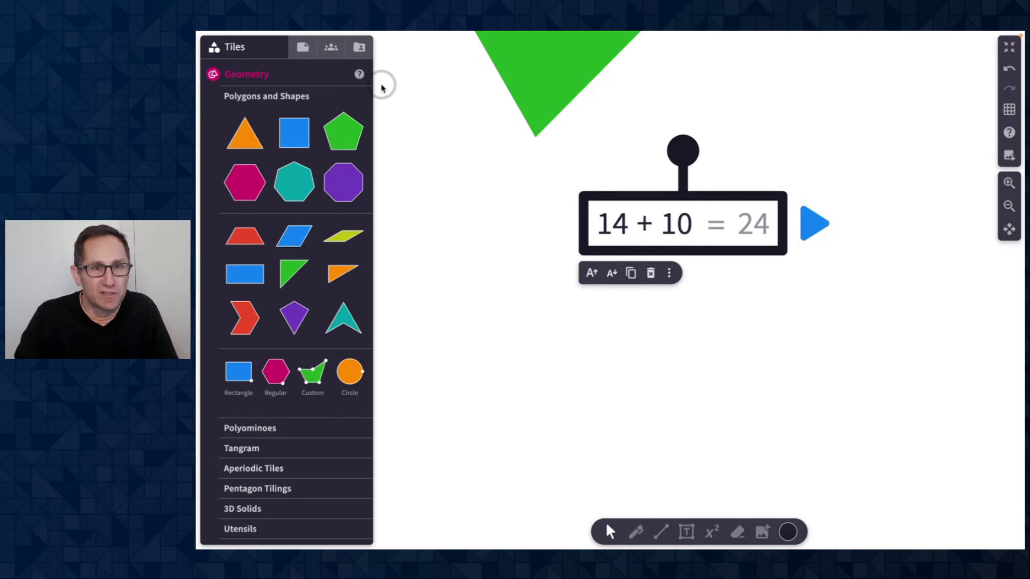
Step: Turn on Authoring mode and expand Action Visibility in the 14 + 10 tile's options
click(300, 49)
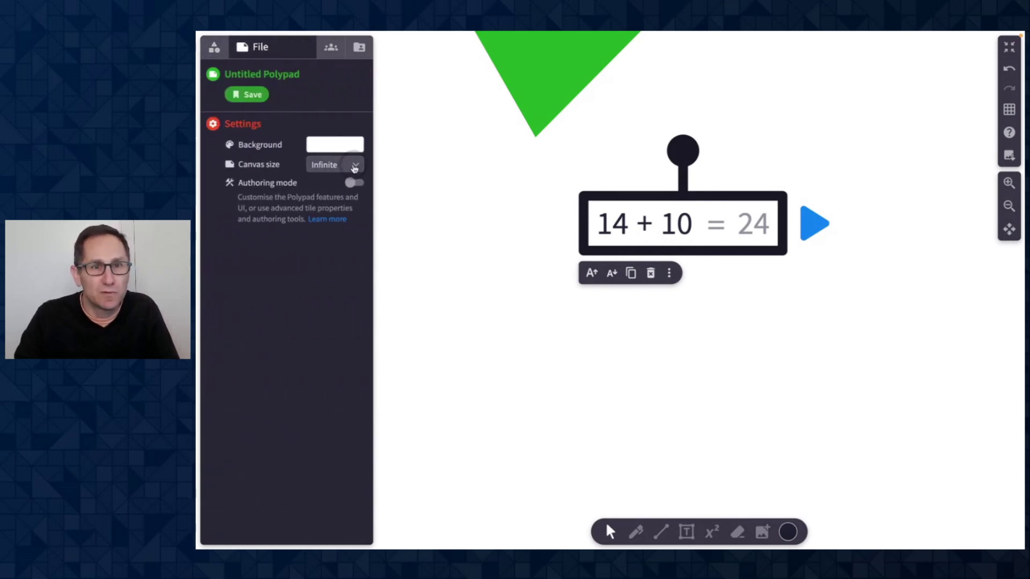
click(356, 183)
click(649, 238)
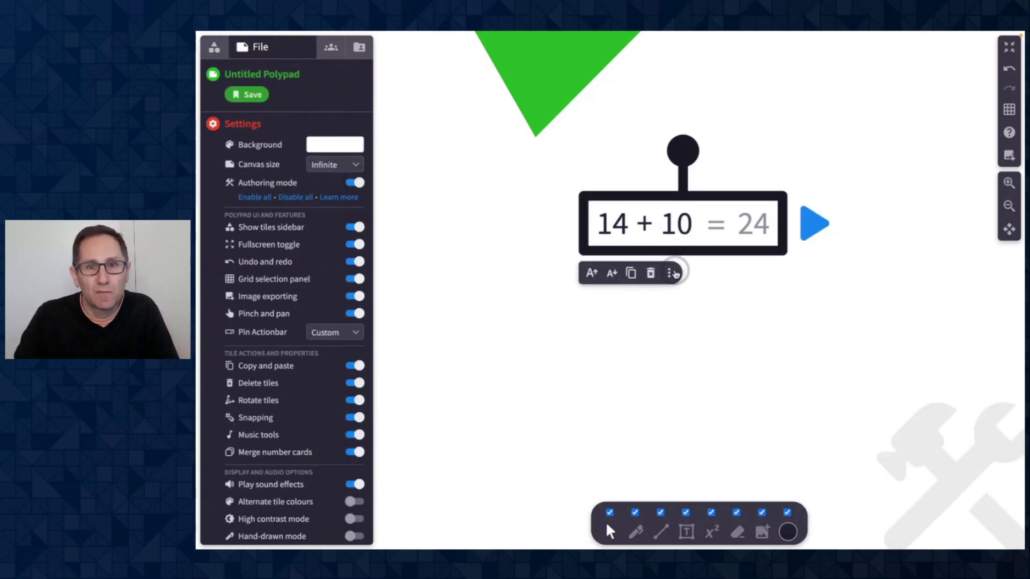
click(669, 275)
click(666, 313)
click(579, 348)
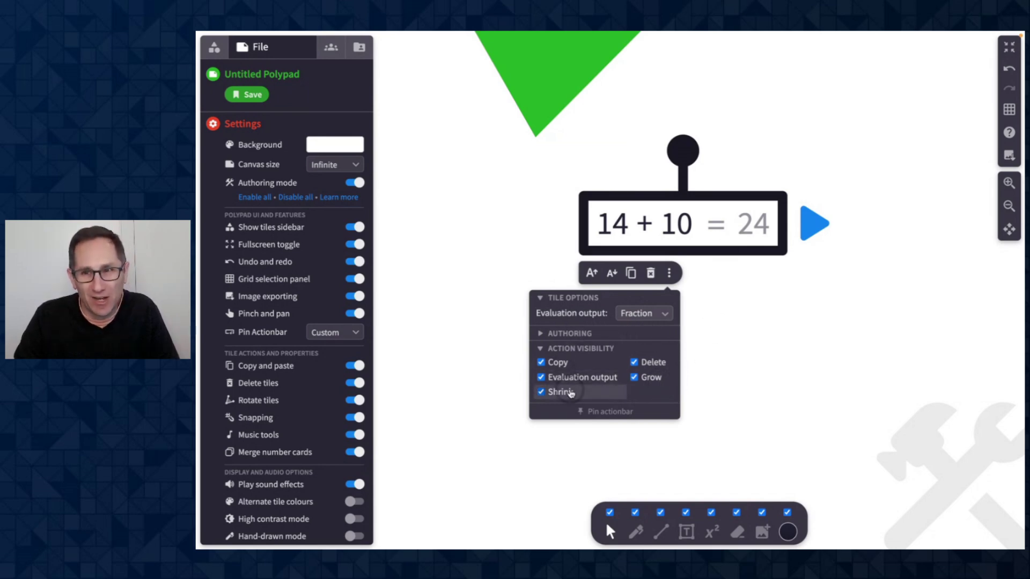
click(714, 349)
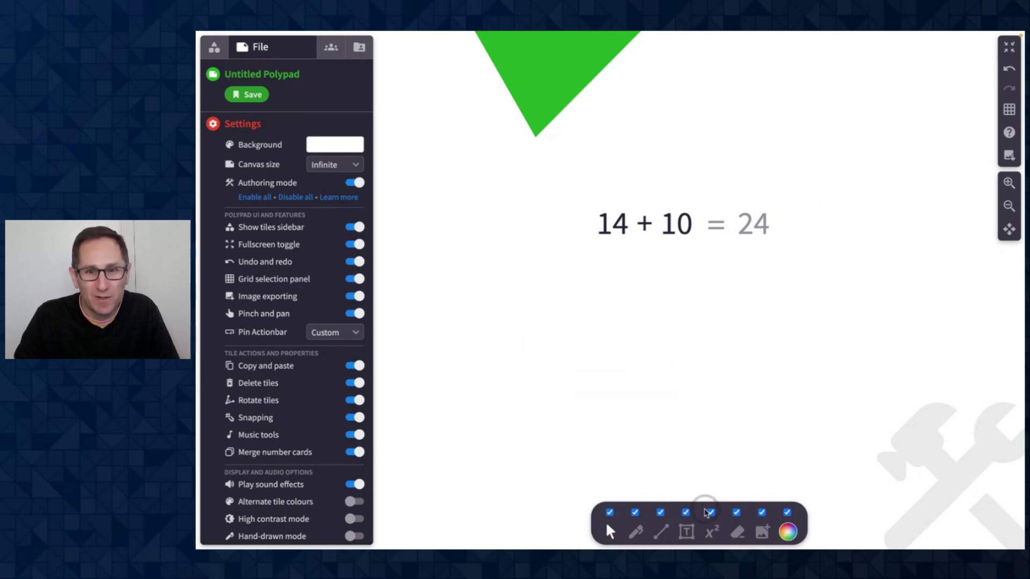
Step: Add a 7 + 2 equation left of the first and hide its Evaluate action
click(711, 531)
click(517, 282)
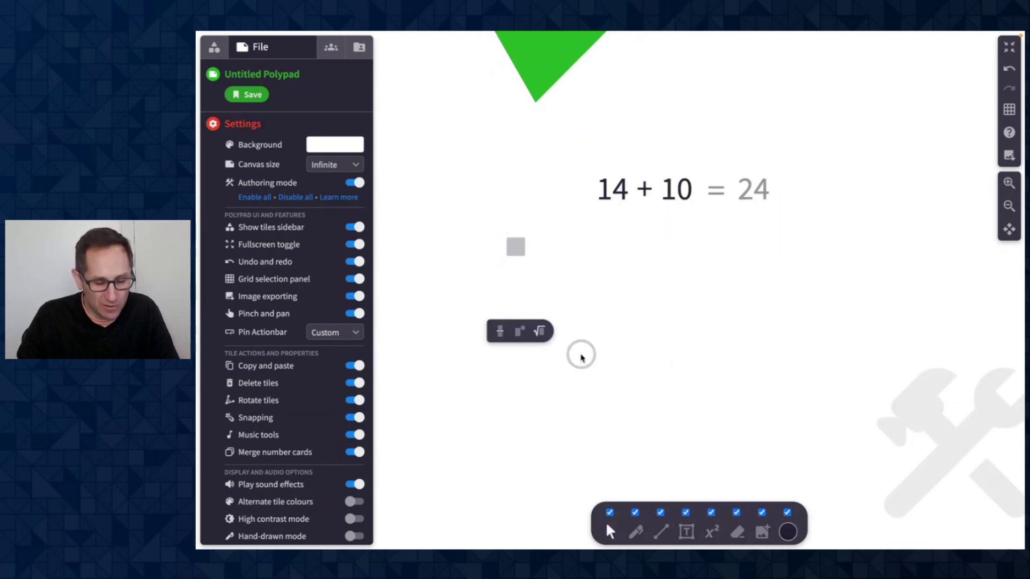
text(7 + 2)
key(Return)
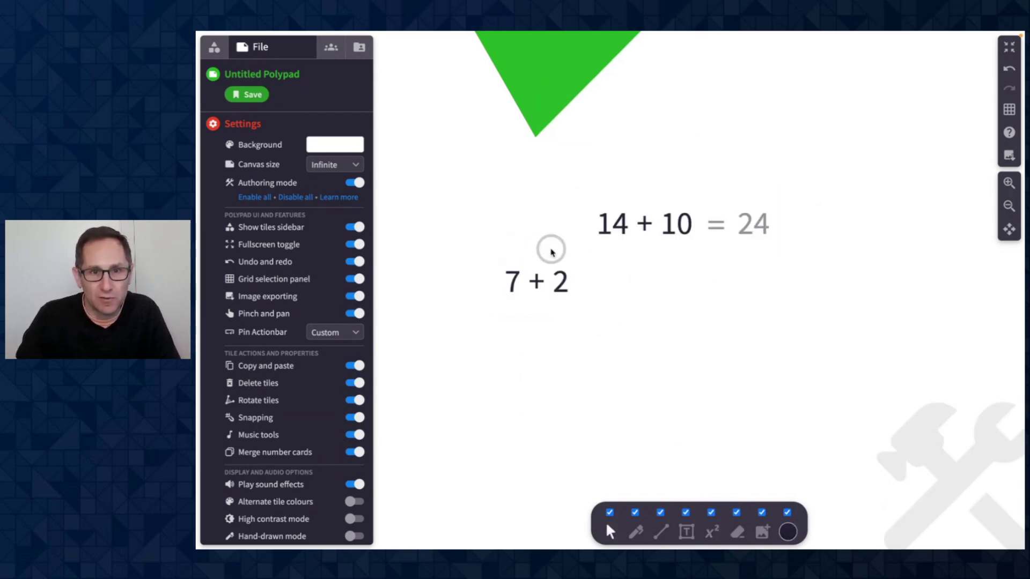
click(542, 277)
click(623, 331)
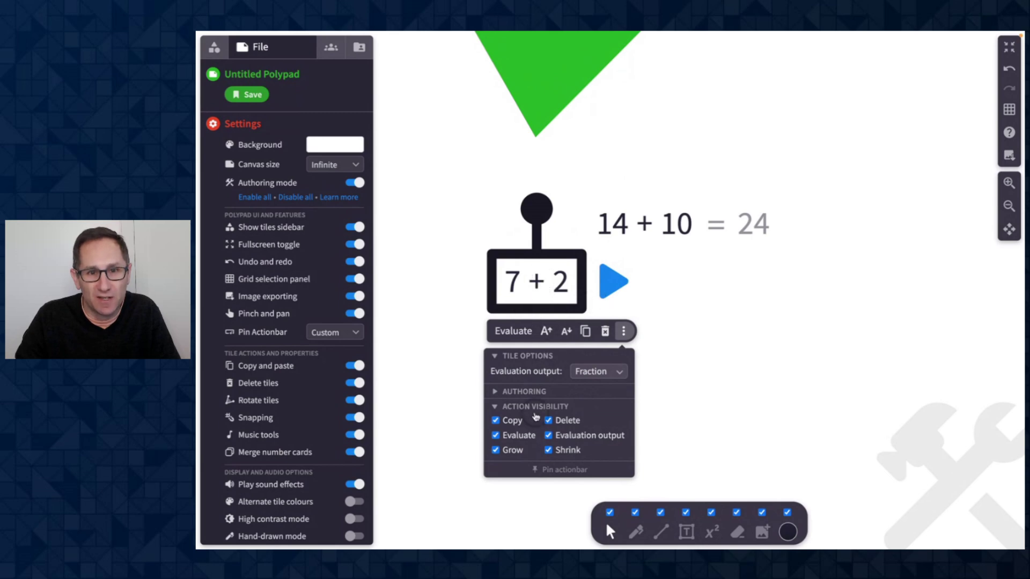
click(513, 437)
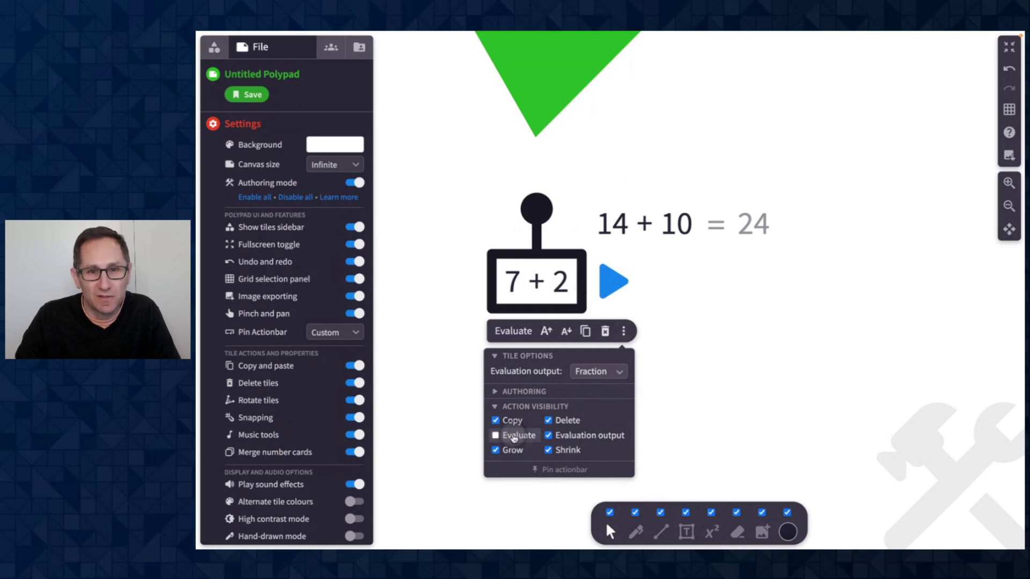
click(687, 368)
Step: Change 14 + 10 to 14 + 9 and hide its Evaluate action
click(655, 239)
click(657, 239)
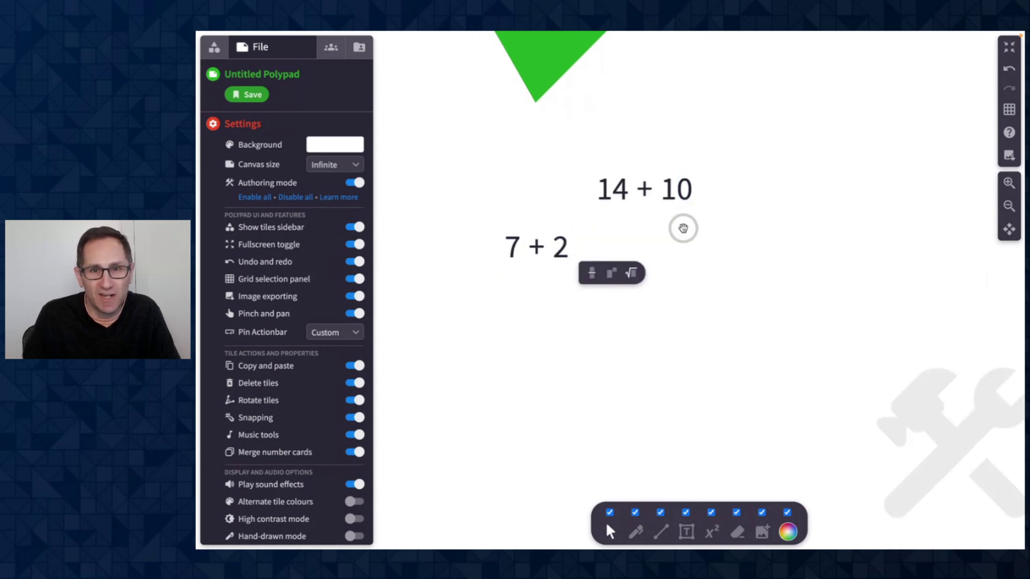
key(BackSpace)
key(BackSpace)
key(BackSpace)
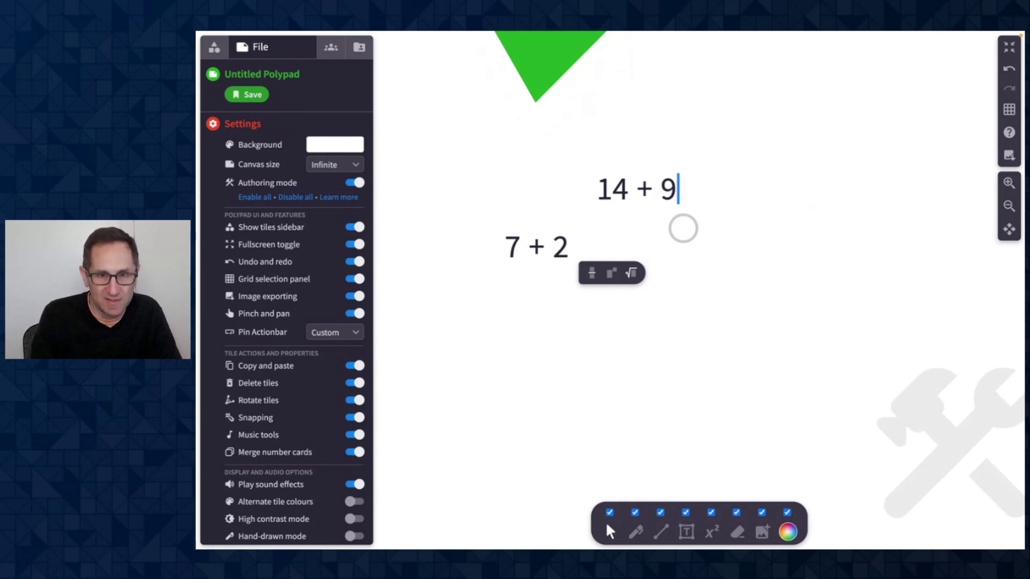
click(710, 241)
click(642, 223)
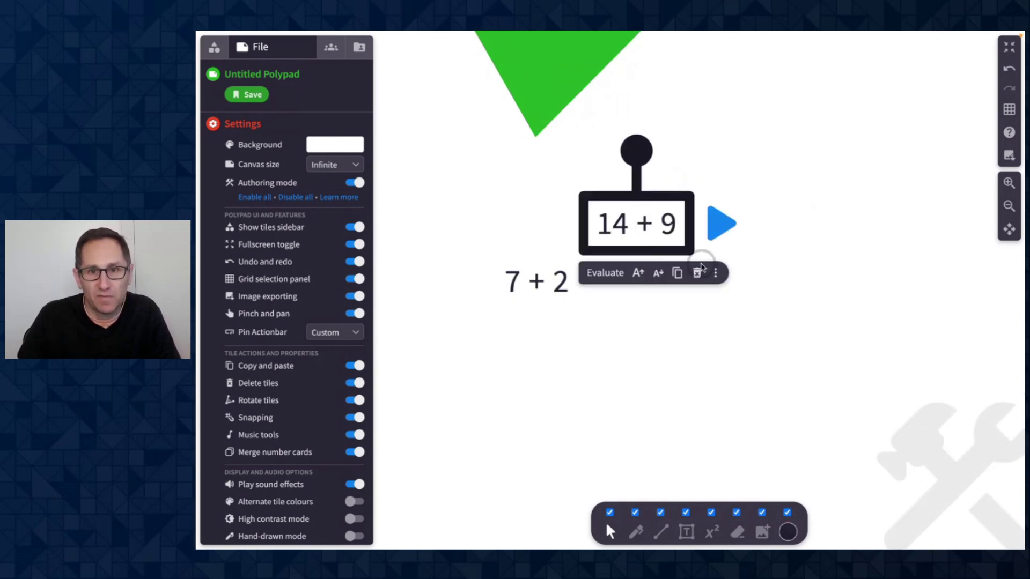
click(715, 273)
click(608, 378)
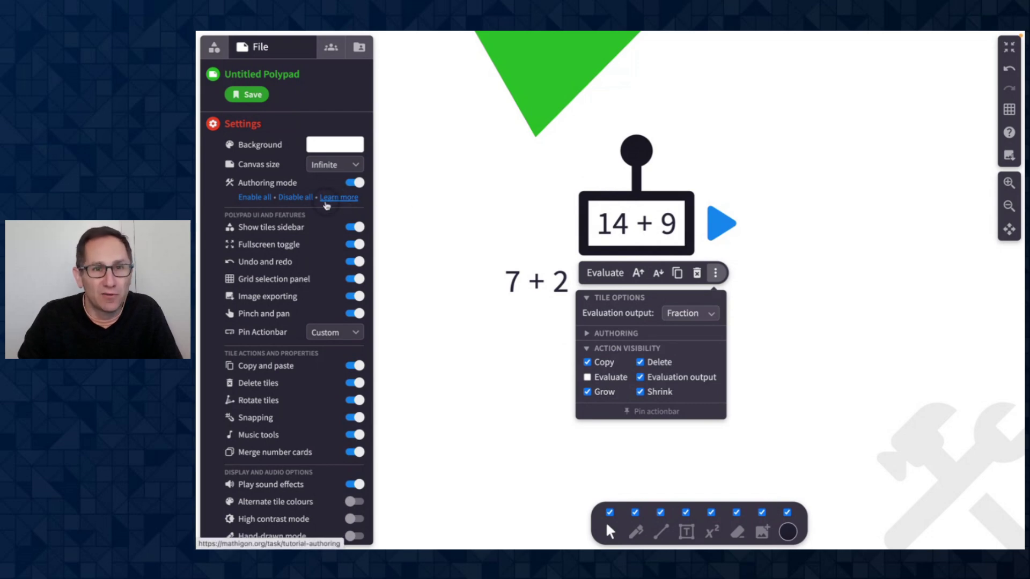
click(475, 219)
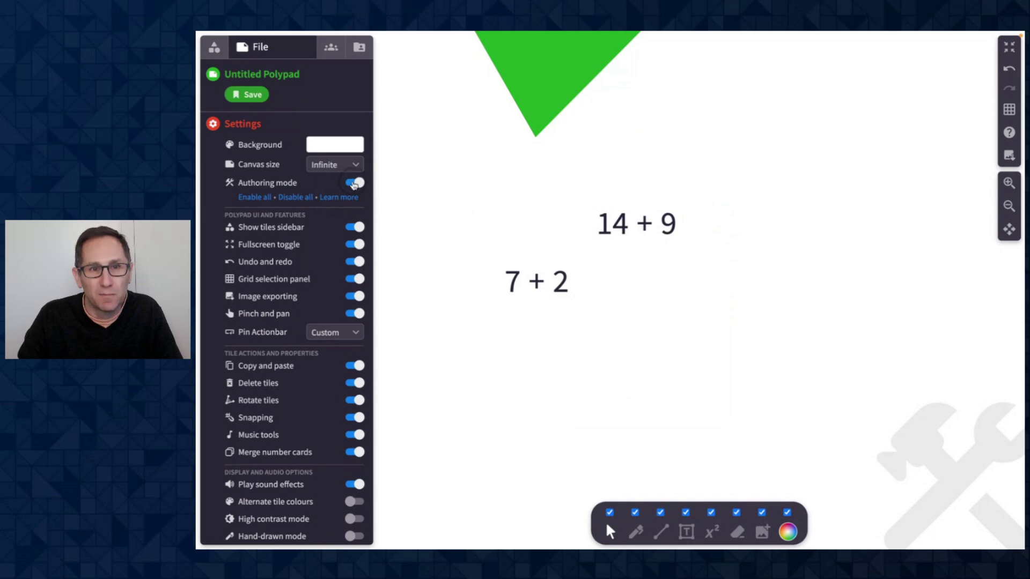
Step: View the 7 + 2 tile's options with Authoring mode on, then turn Authoring off
click(507, 280)
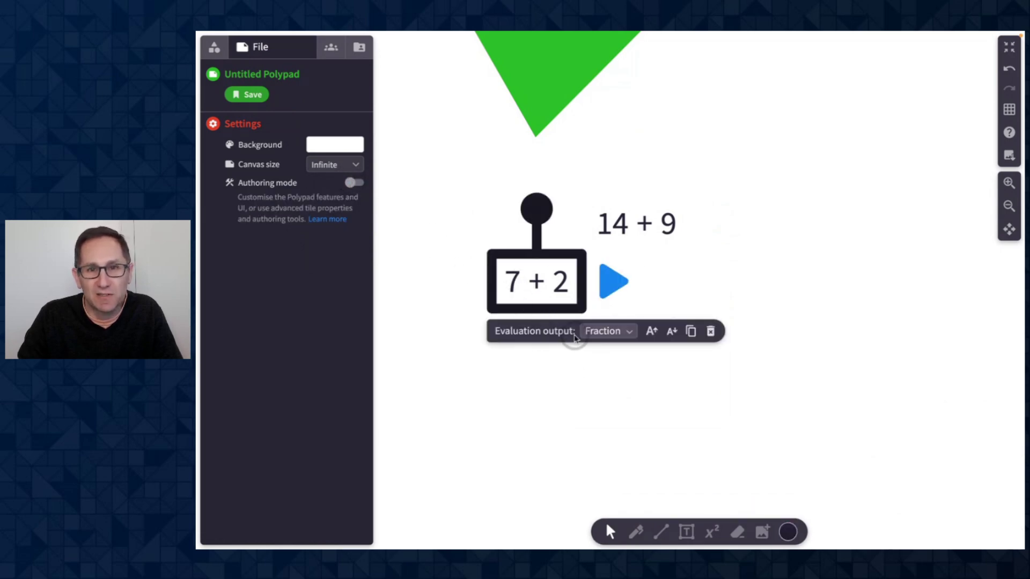
click(622, 227)
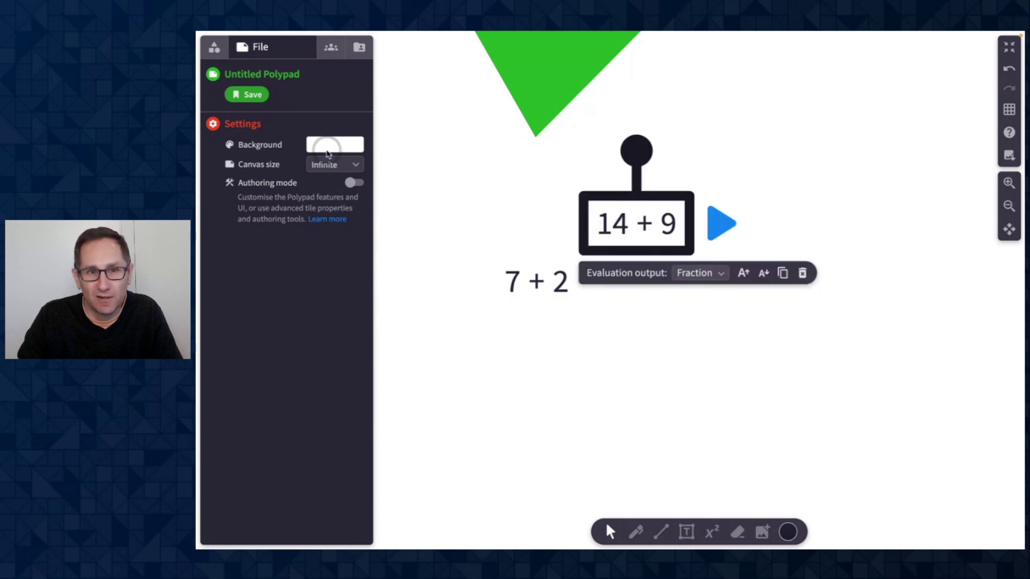
click(355, 183)
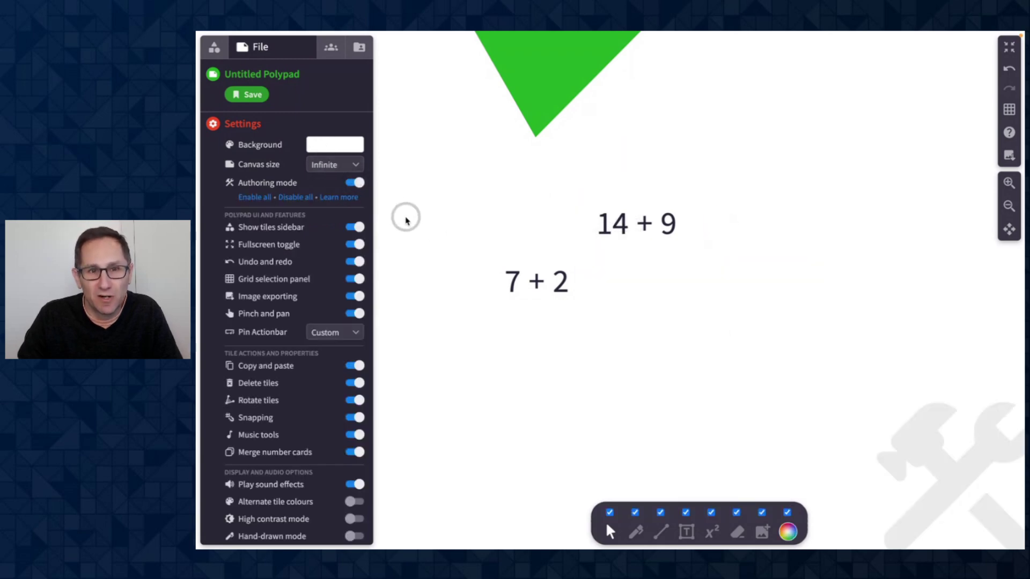
click(510, 280)
click(623, 332)
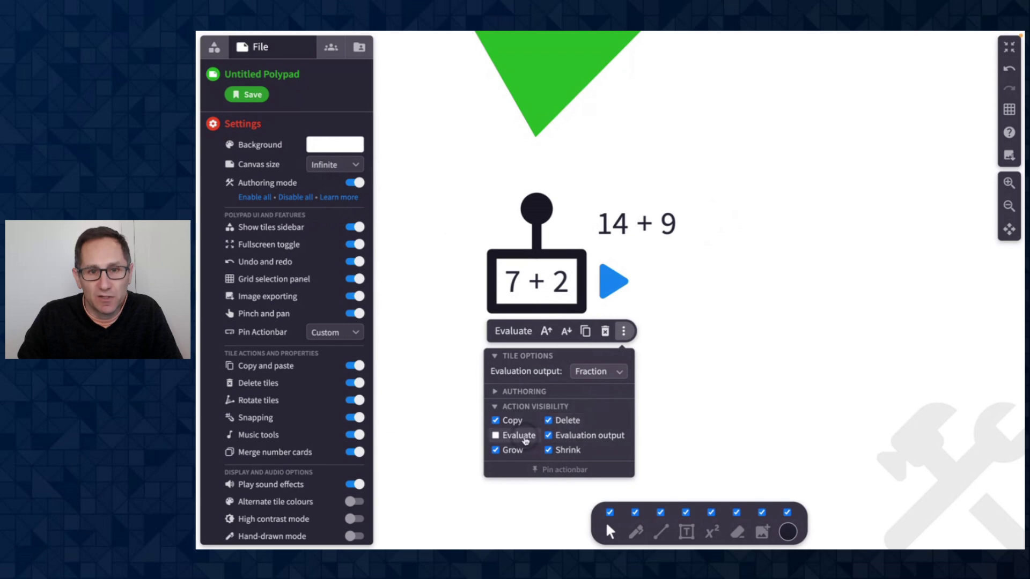
click(355, 183)
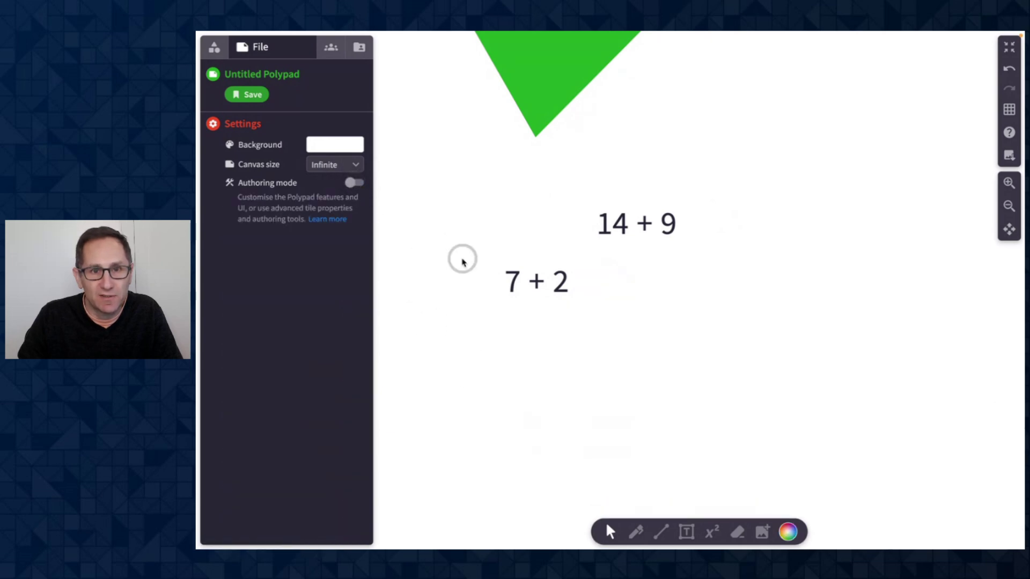
Step: Evaluate 7 + 2 to 9, move 14 + 9 up-right and evaluate it to 23
click(503, 279)
click(513, 330)
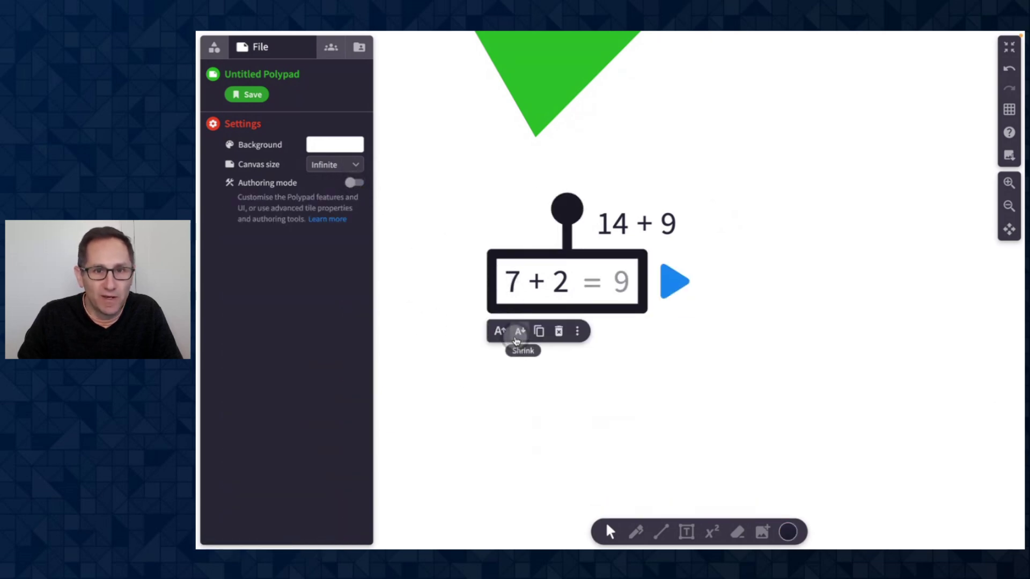
drag(626, 232, 770, 235)
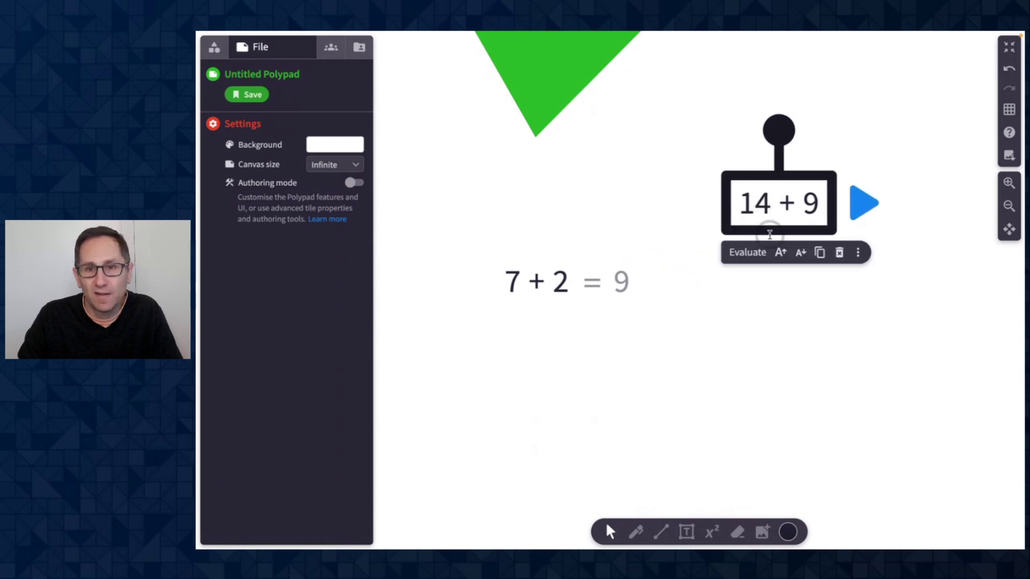
click(747, 252)
click(587, 302)
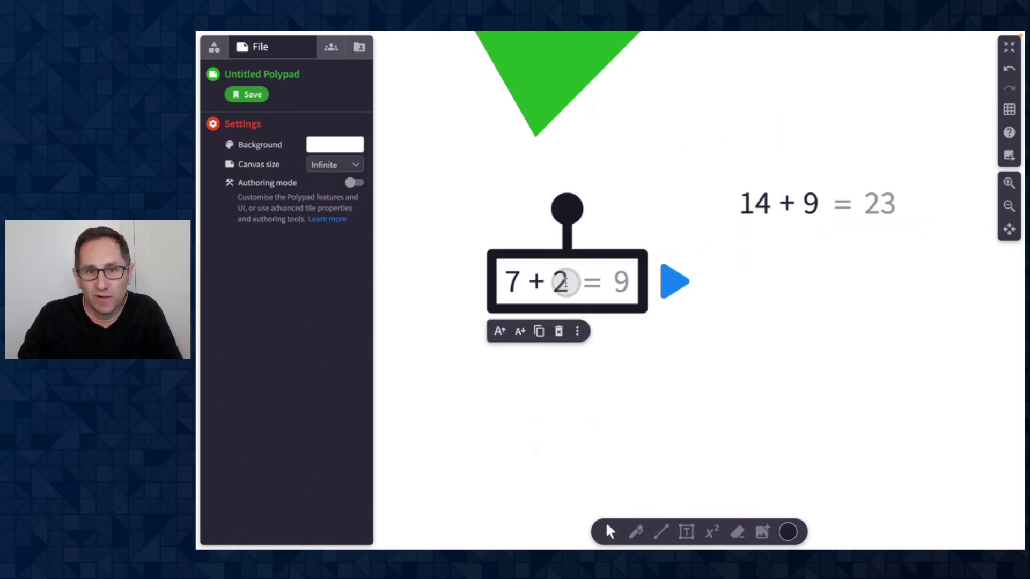
Step: Append /3 so the expression reads 7 + 2/3 and evaluate it
click(568, 282)
text(/3)
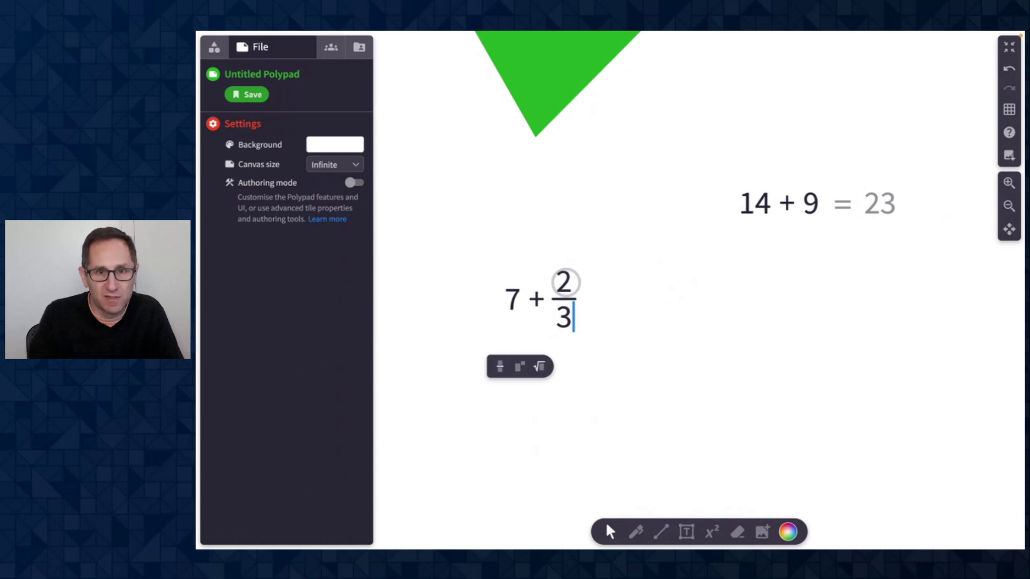
click(692, 313)
click(553, 296)
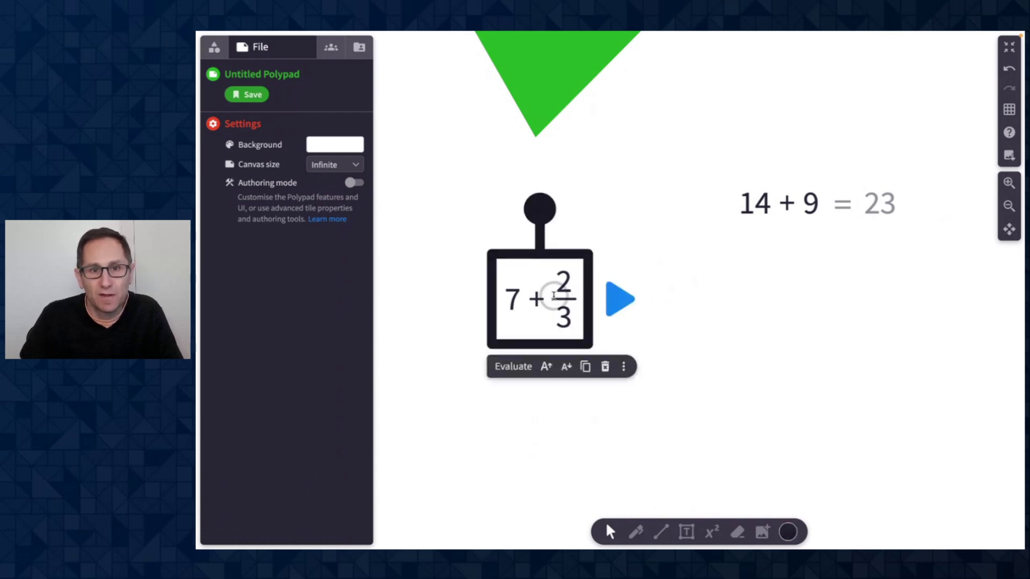
click(513, 367)
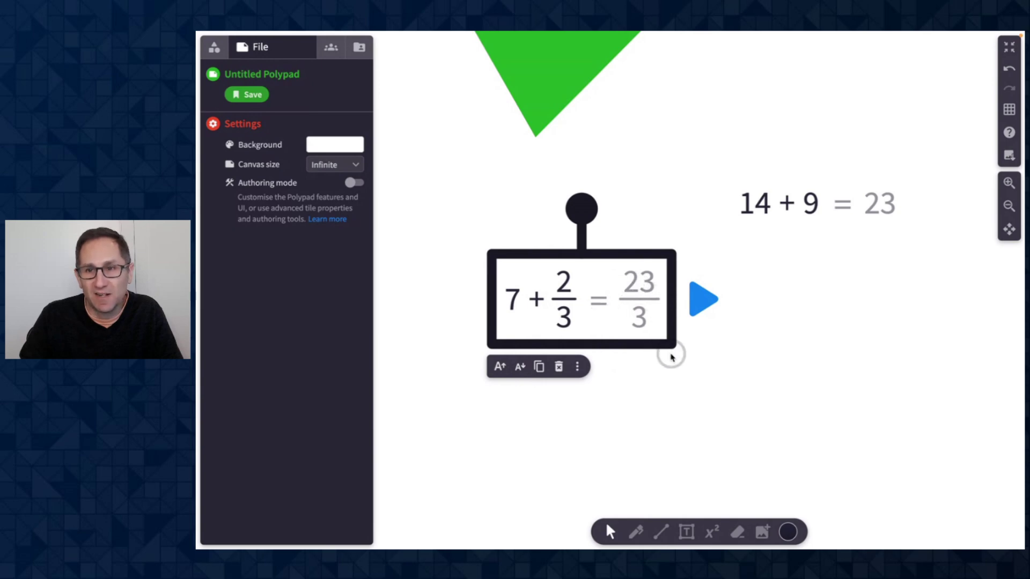
Step: Set the Evaluation output to Decimal, then Mixed Number, showing = 7 2/3
scroll(676, 352, down, 1)
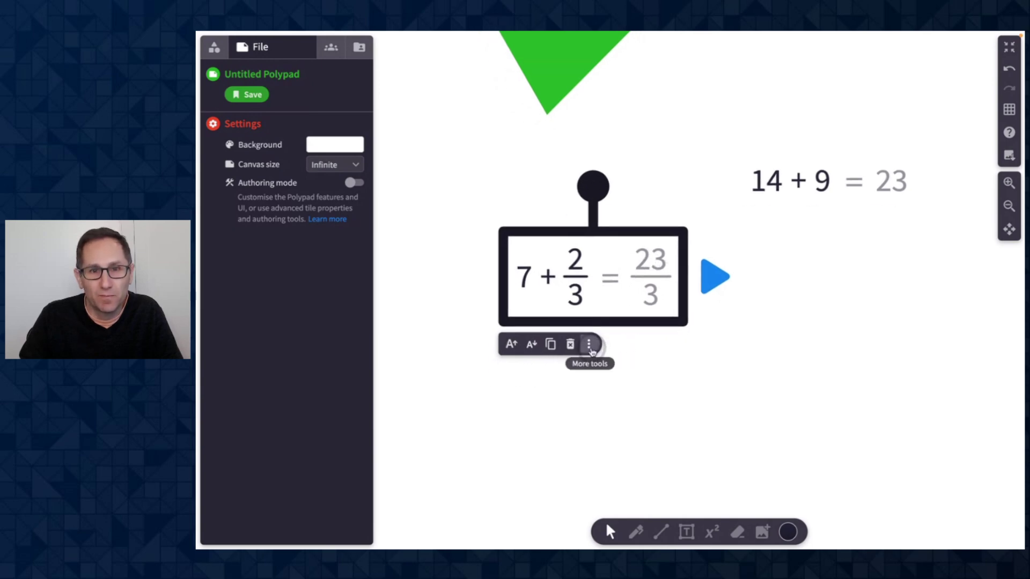
click(590, 346)
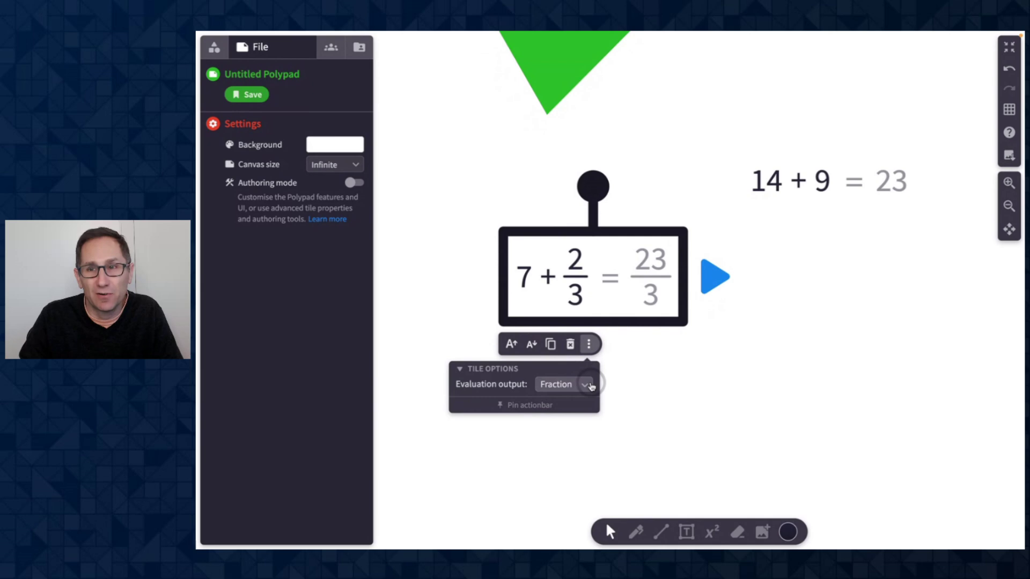
click(557, 386)
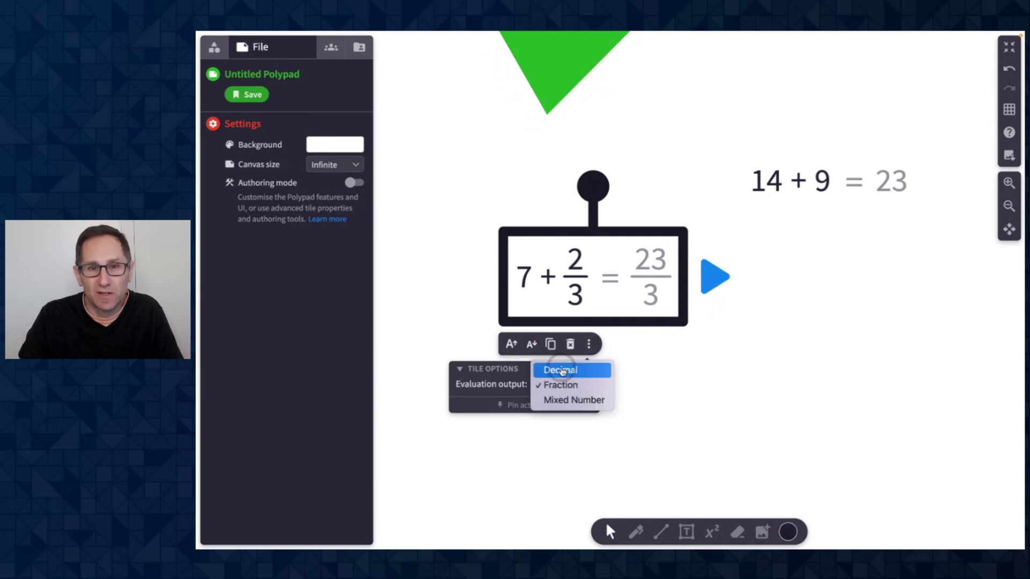
click(562, 371)
click(561, 384)
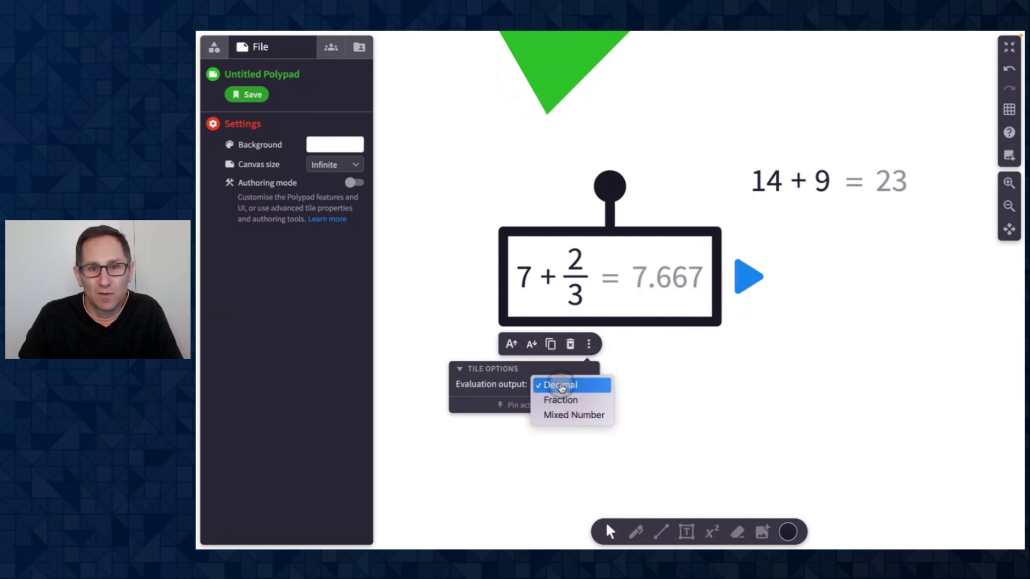
click(564, 416)
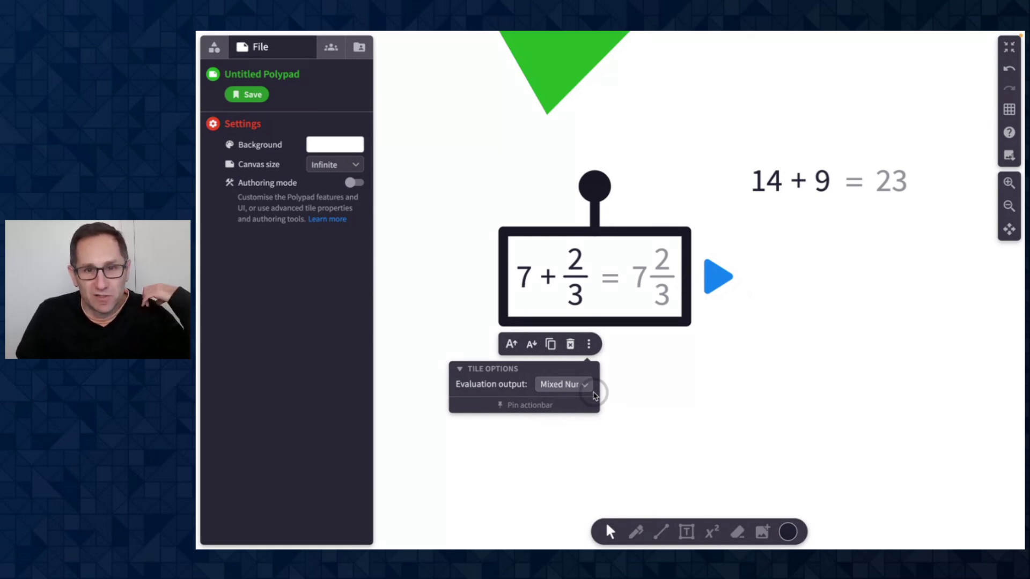
scroll(685, 377, down, 3)
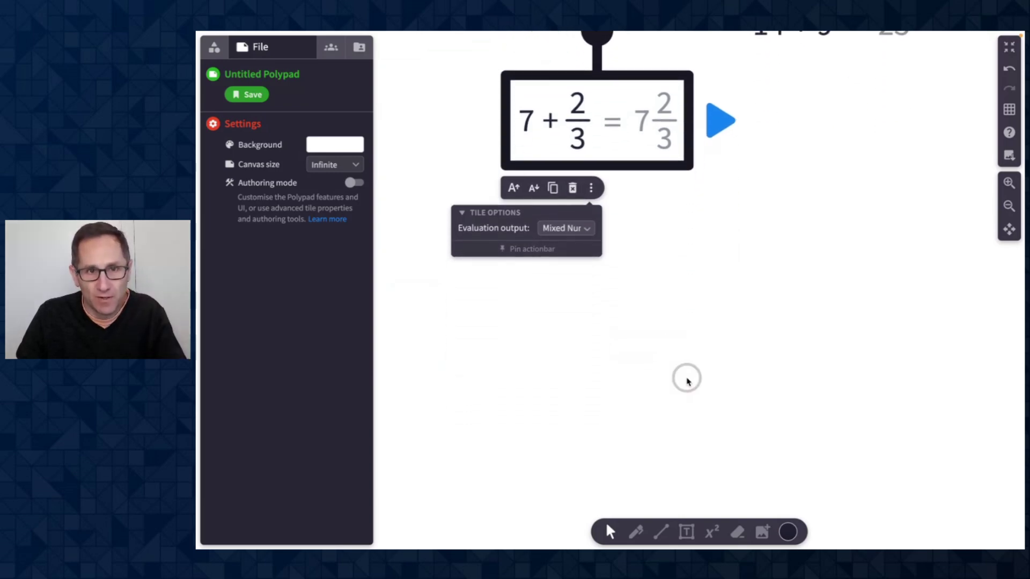
Step: Add a Coin tile from Probability and Data > Coins, Dice and Spinners to the canvas
click(214, 46)
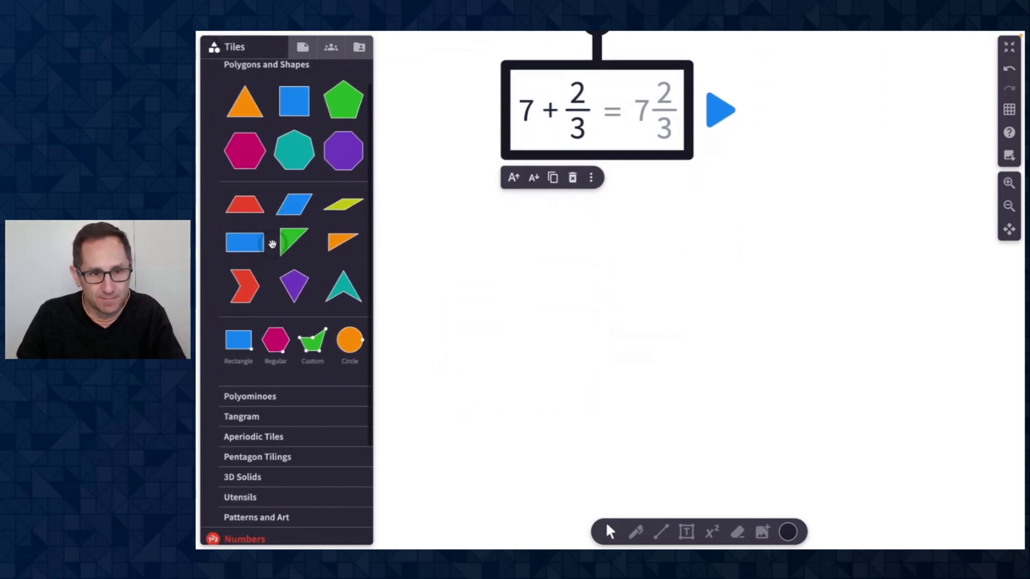
scroll(268, 377, down, 2)
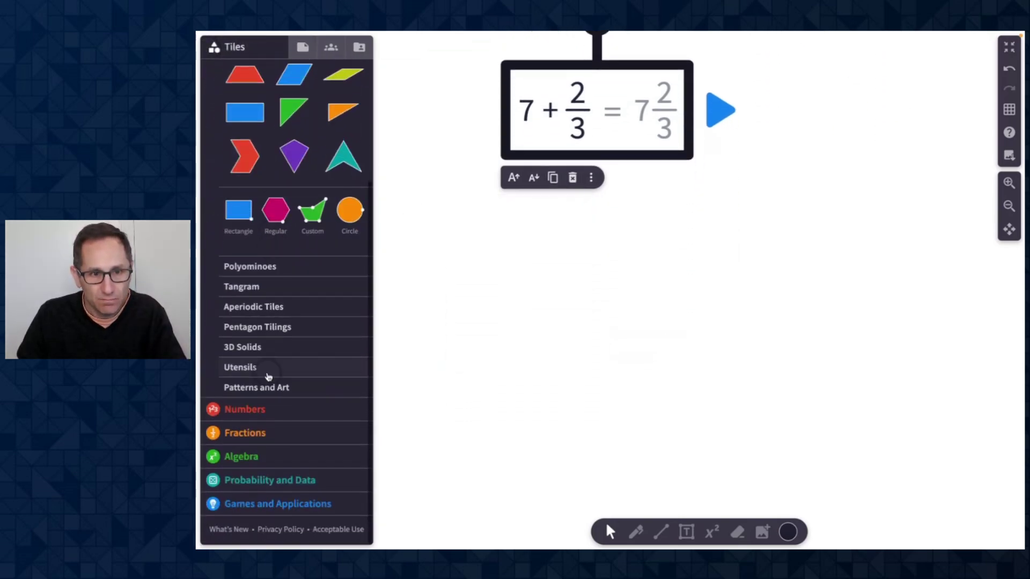
click(249, 481)
click(253, 191)
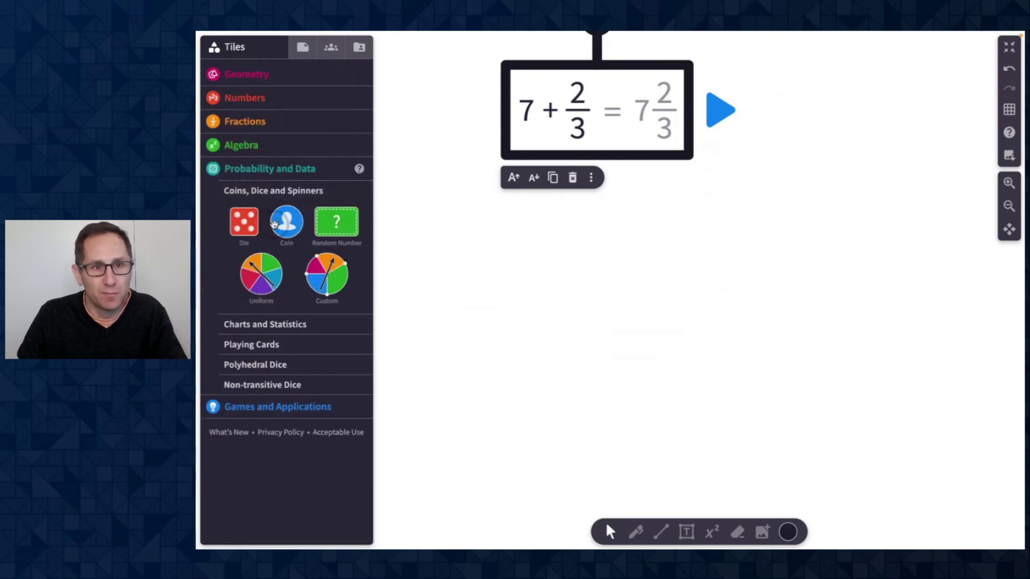
drag(286, 221, 486, 260)
Step: Duplicate the coin into a row of five below the equations
click(1002, 206)
drag(553, 256, 509, 239)
click(522, 304)
click(581, 306)
drag(556, 270, 585, 242)
key(ctrl+d)
drag(609, 276, 690, 249)
key(ctrl+d)
click(411, 246)
Step: Copy the five-coin row into a second row and select all ten coins
drag(447, 236, 702, 322)
key(ctrl+d)
drag(437, 220, 765, 354)
Step: Toss the ten coins and tally the results into a Value/Count table
click(460, 364)
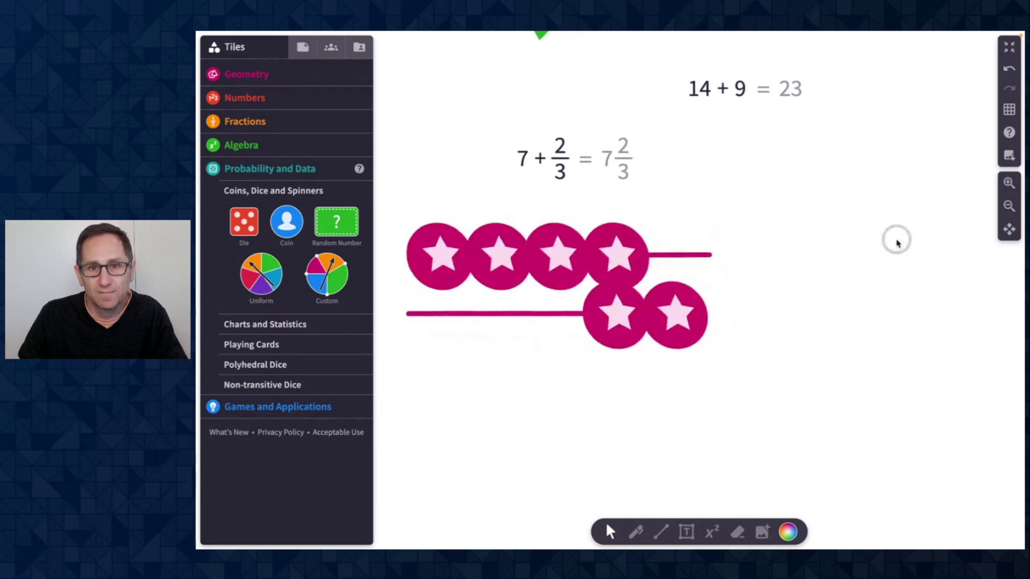
click(1001, 218)
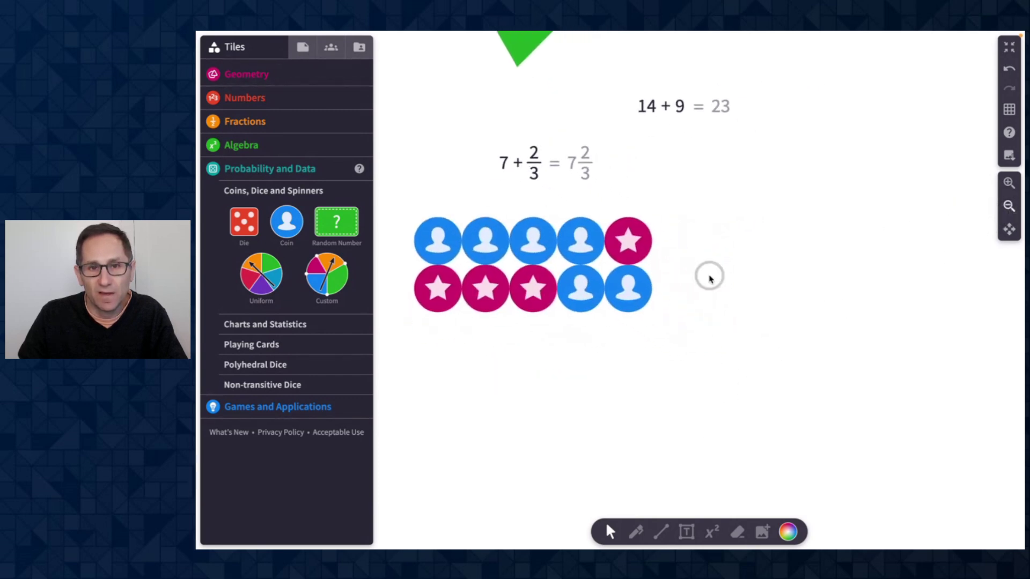
click(455, 233)
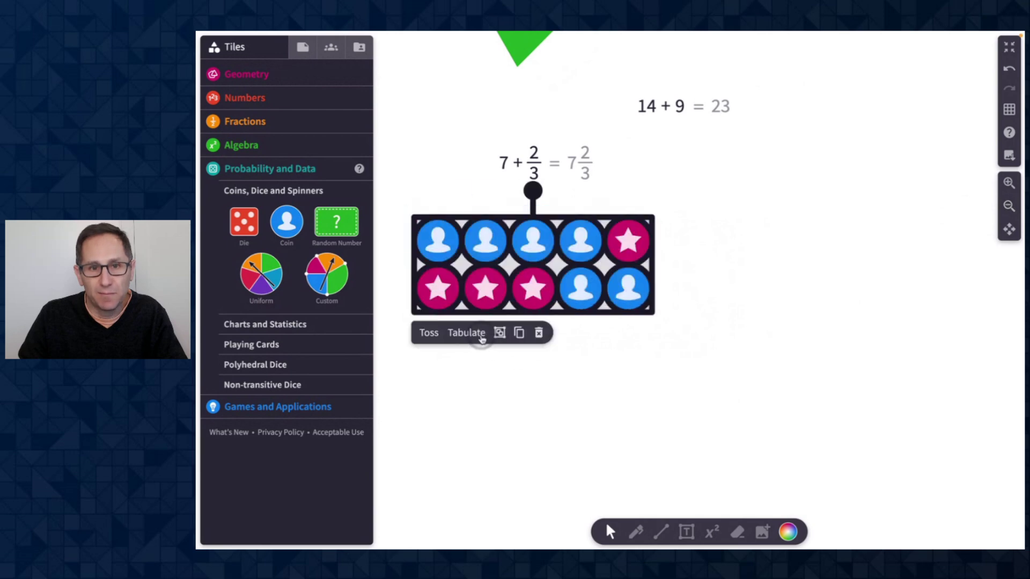
click(467, 333)
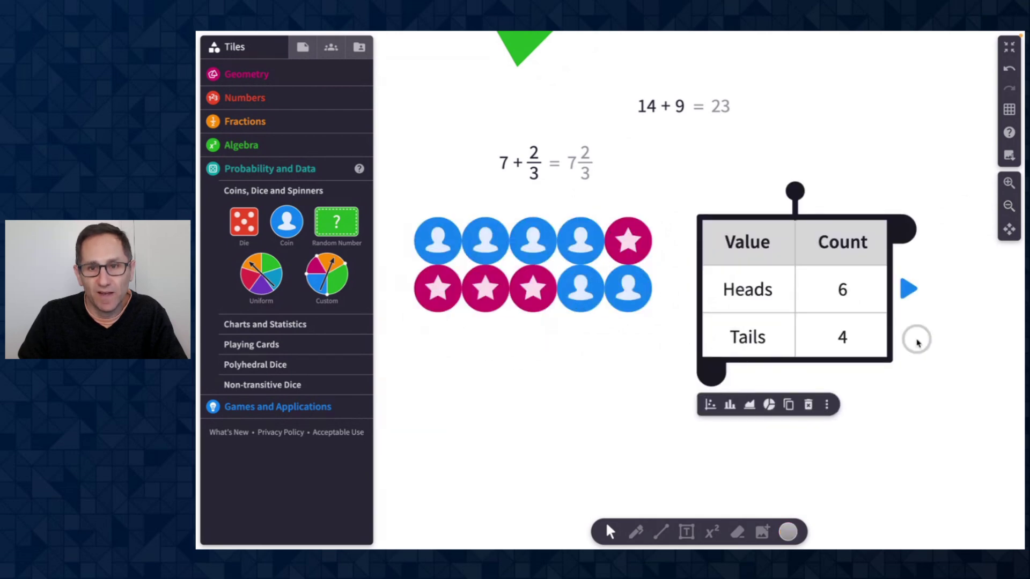
Step: Make a column chart from the table and place it below the coins
scroll(915, 339, down, 2)
click(725, 336)
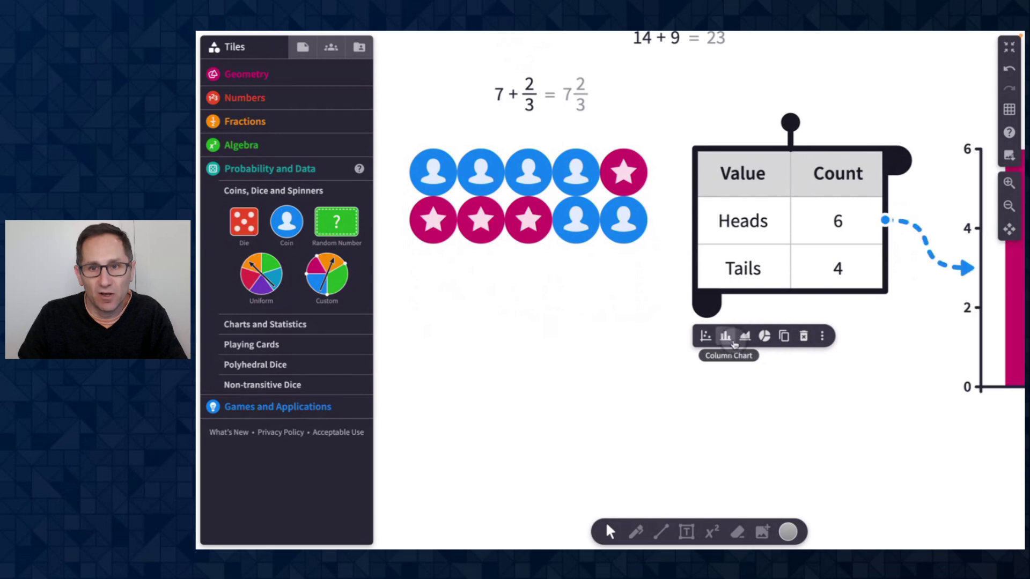
drag(992, 299, 442, 437)
click(1008, 206)
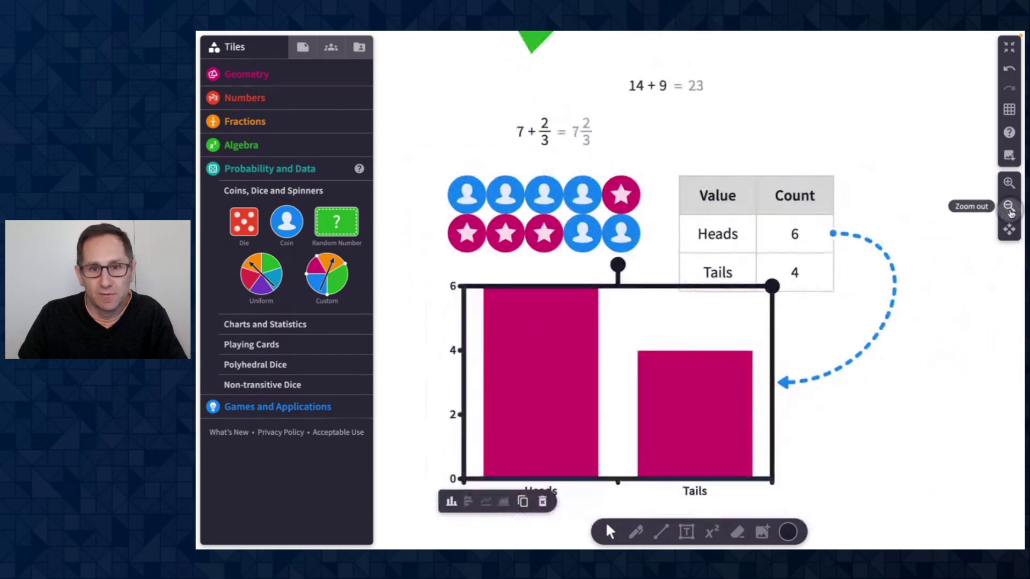
drag(711, 397, 742, 413)
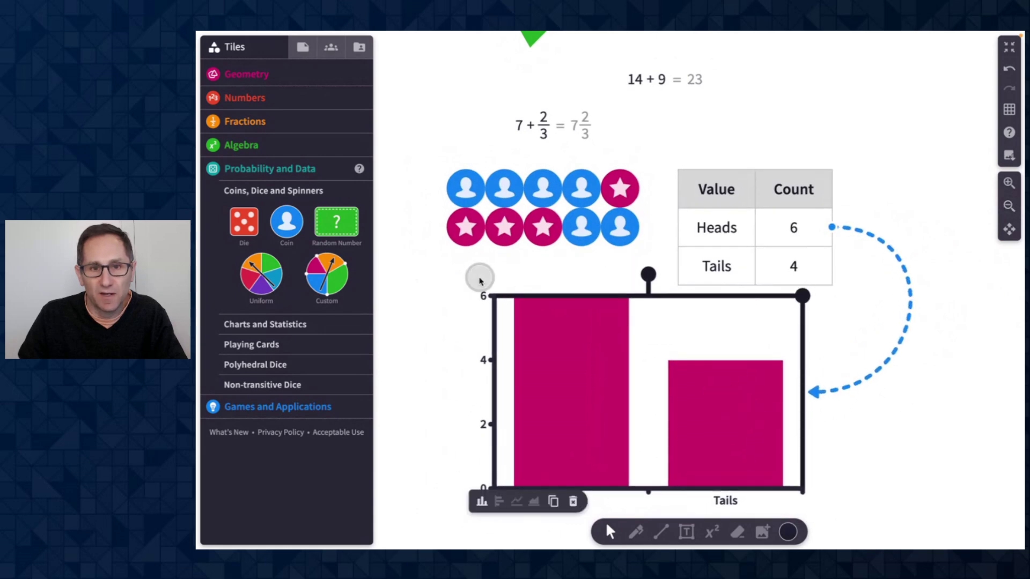
click(436, 279)
drag(419, 180, 467, 236)
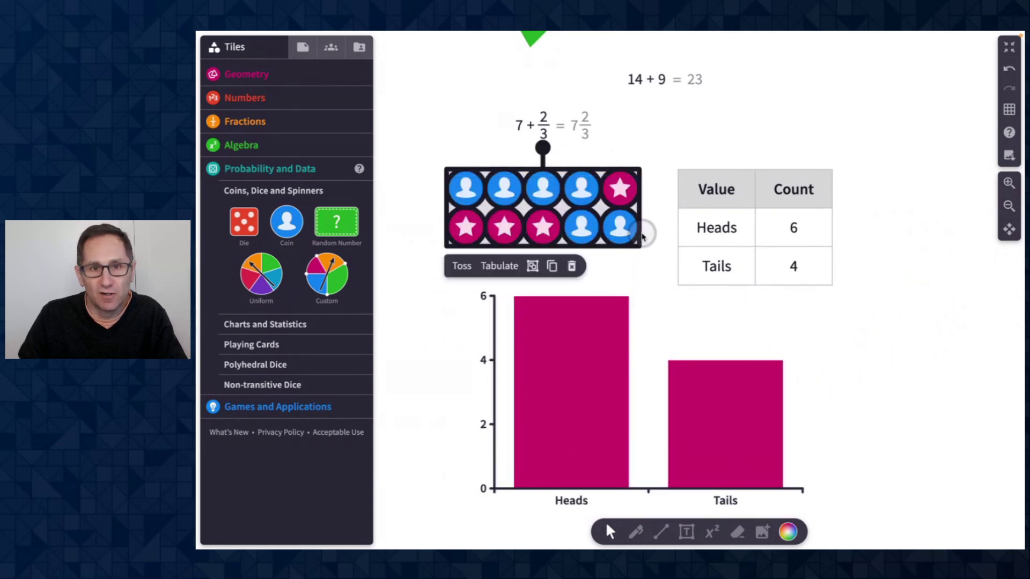
Step: Toss the coins again and colour the chart's Heads bar blue
click(474, 265)
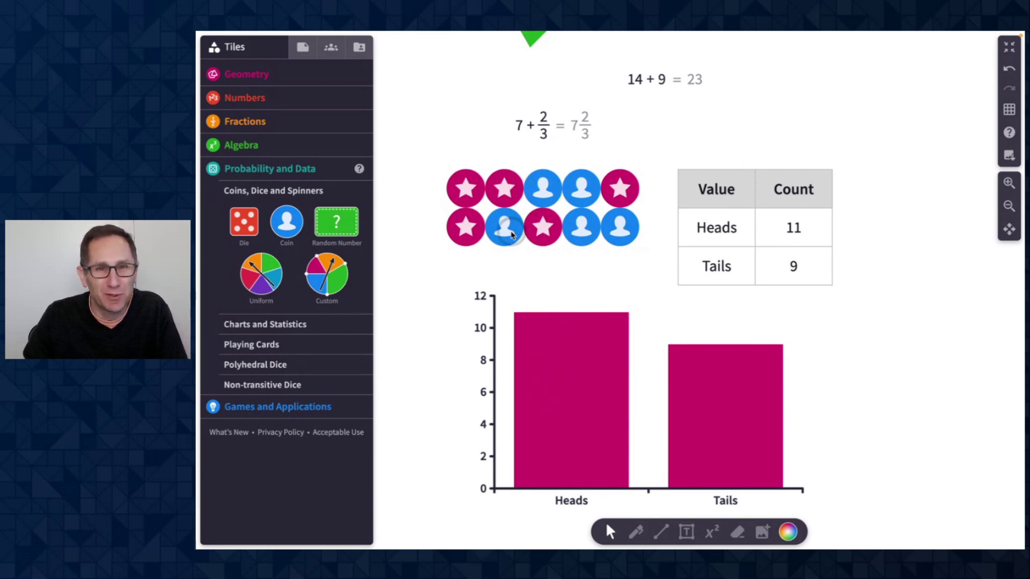
click(572, 370)
click(573, 370)
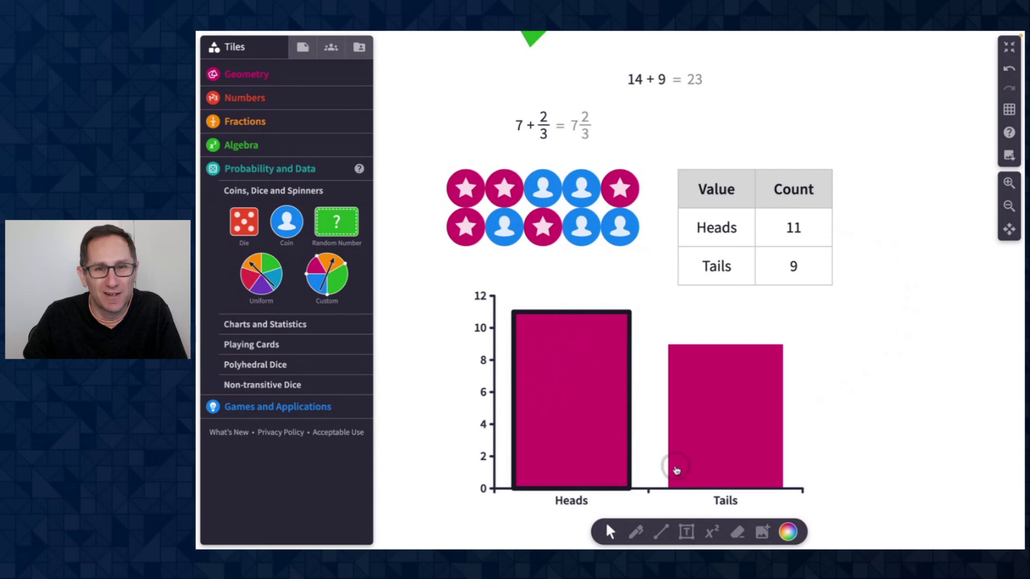
click(787, 532)
click(813, 481)
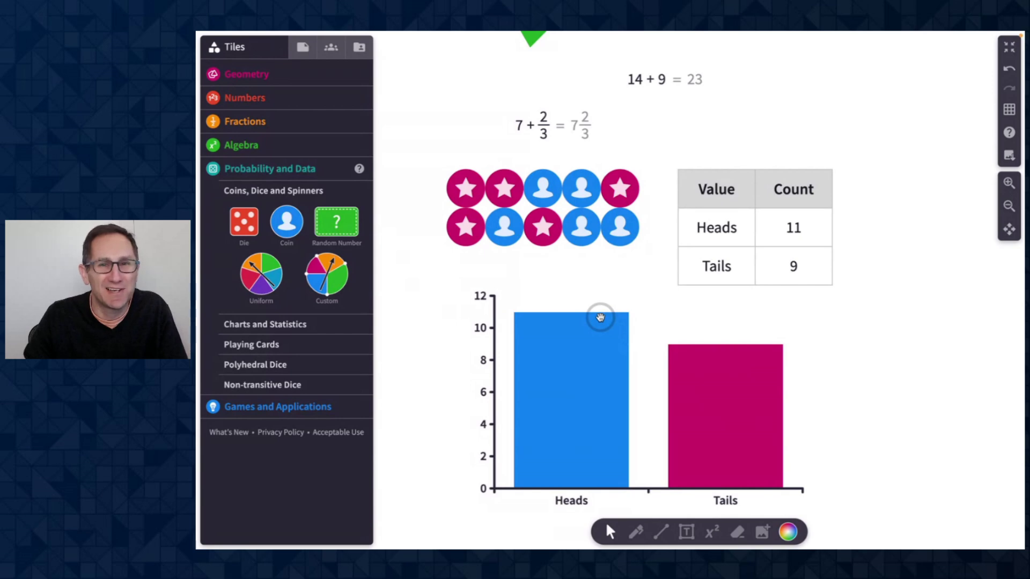
Step: Turn the Tails bar purple, then back to magenta, and check both bars
click(706, 384)
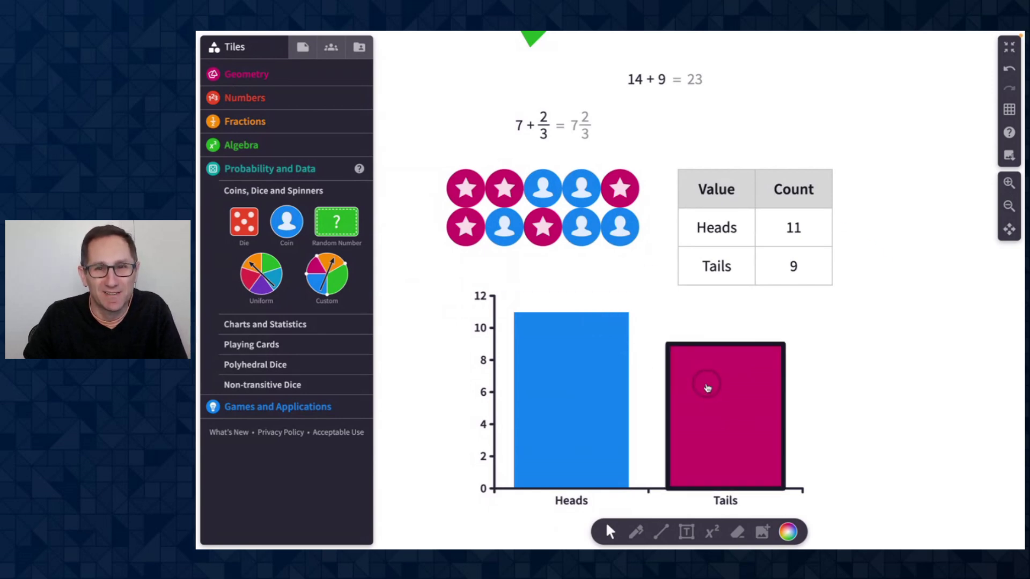
click(786, 531)
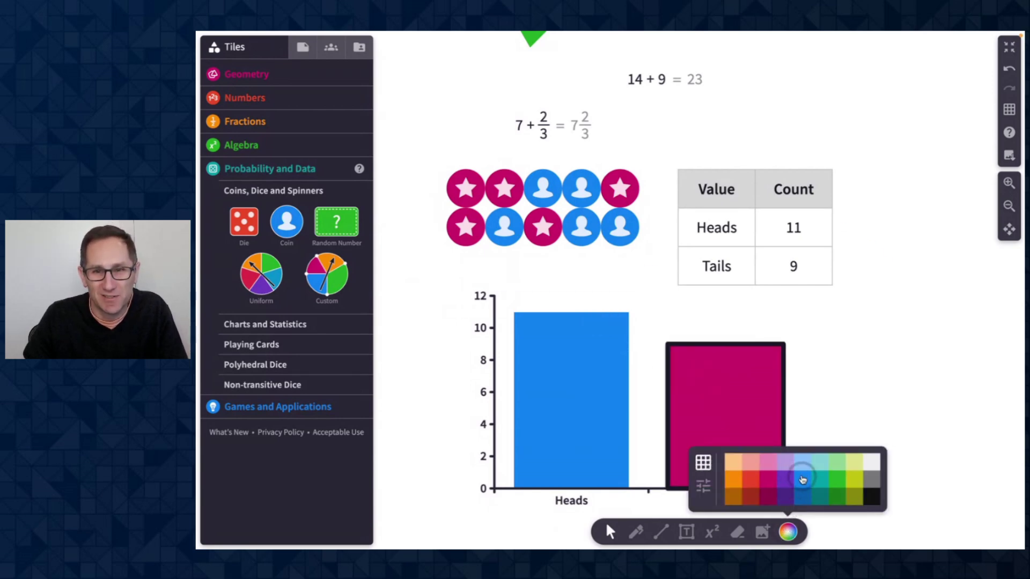
click(786, 480)
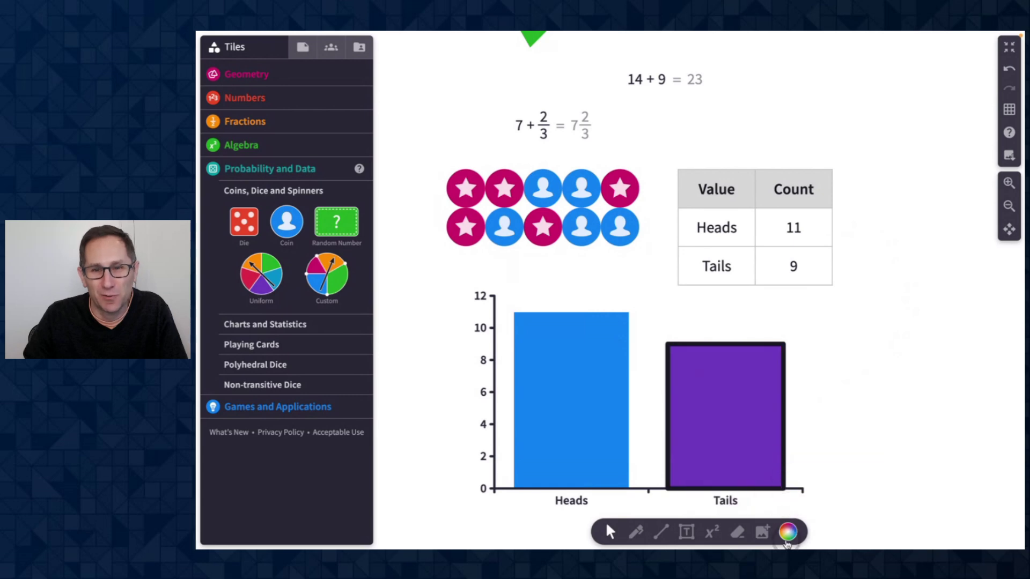
click(788, 533)
click(773, 486)
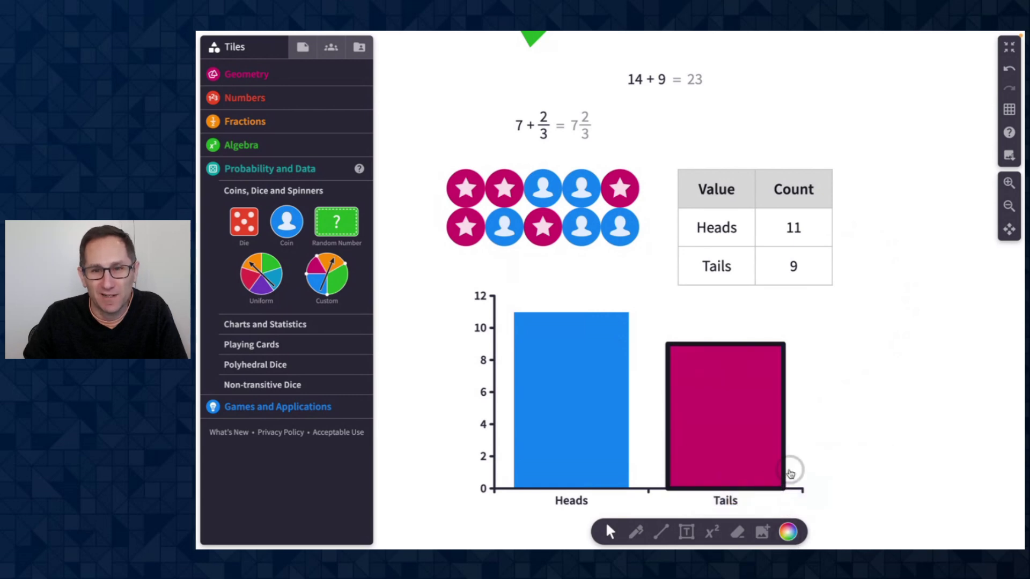
click(852, 425)
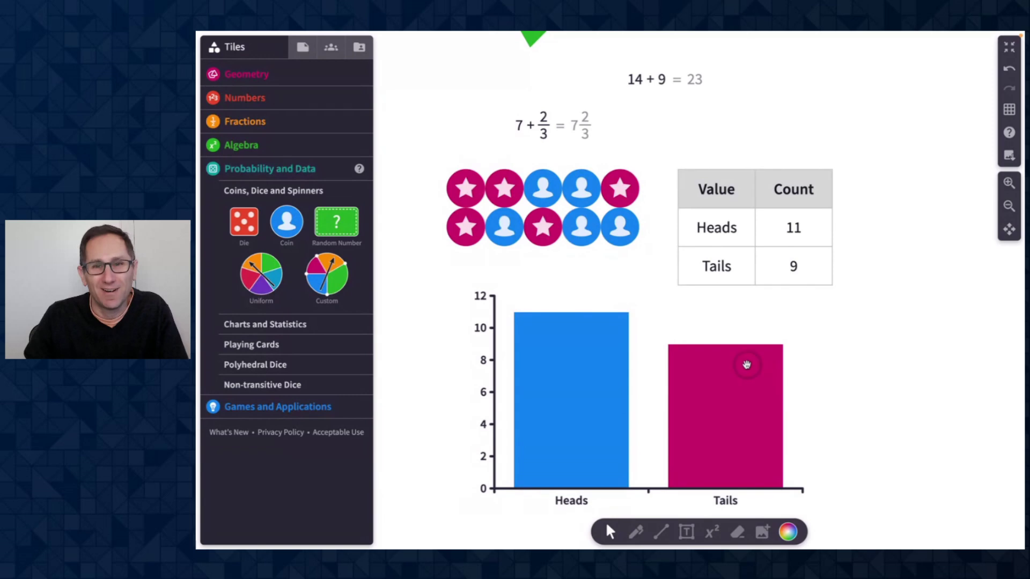
click(717, 379)
click(579, 376)
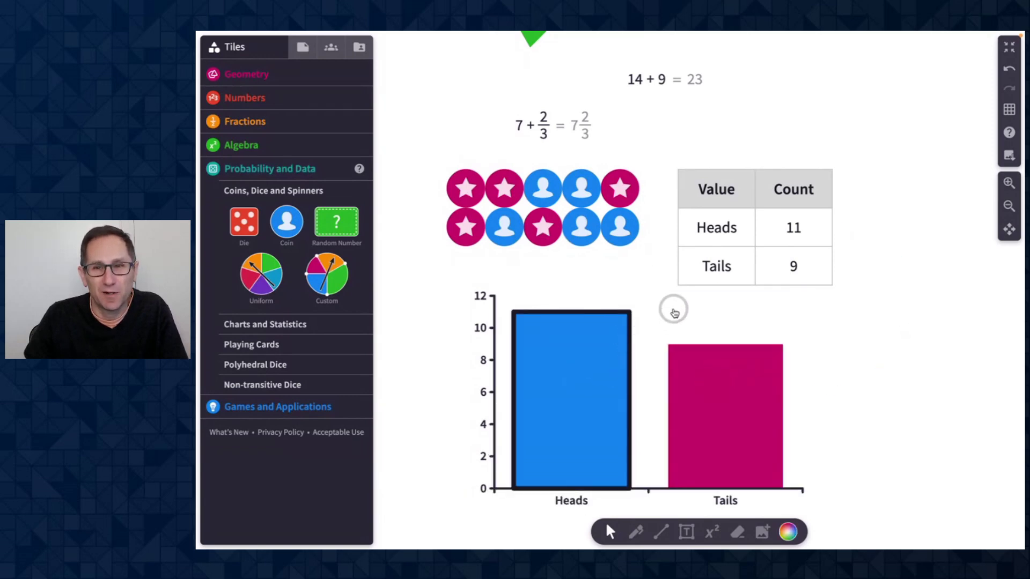
Step: Scroll the canvas so blank space shows below the Heads/Tails chart
scroll(675, 312, down, 6)
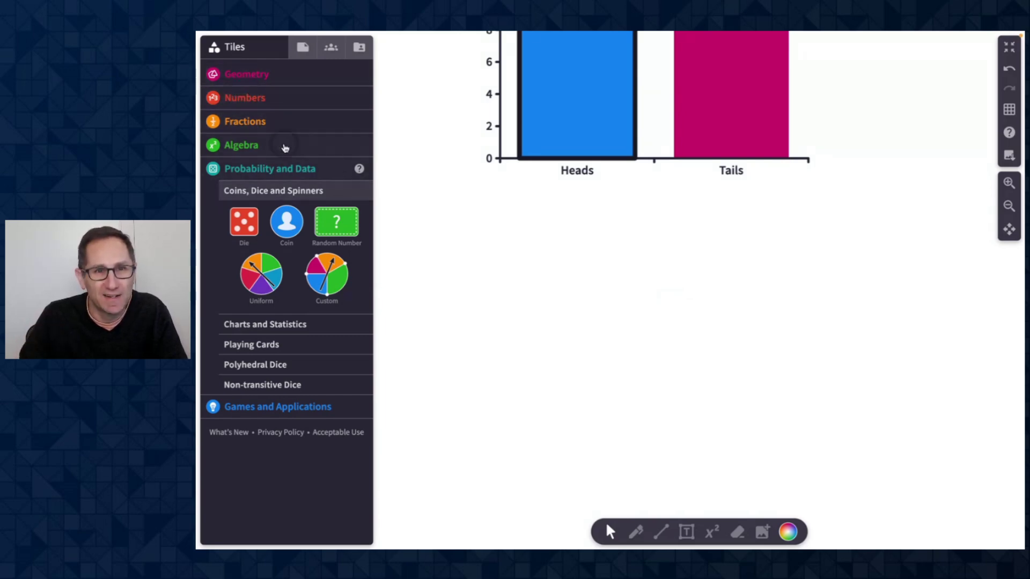
Step: Place a blue Geometry rectangle under the chart and stretch it much larger
click(257, 106)
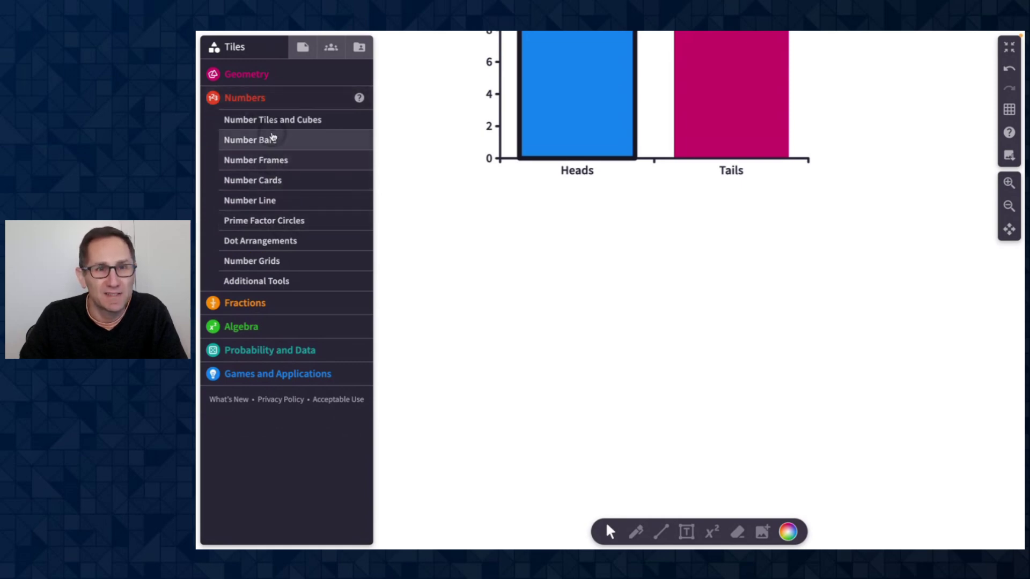
click(273, 128)
click(263, 82)
click(295, 172)
click(240, 375)
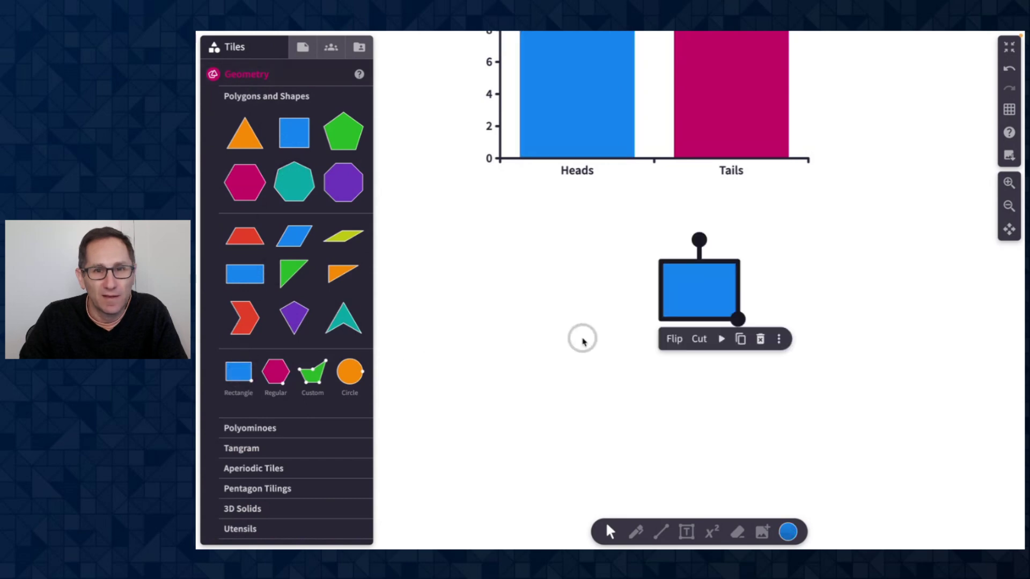
drag(685, 299, 487, 279)
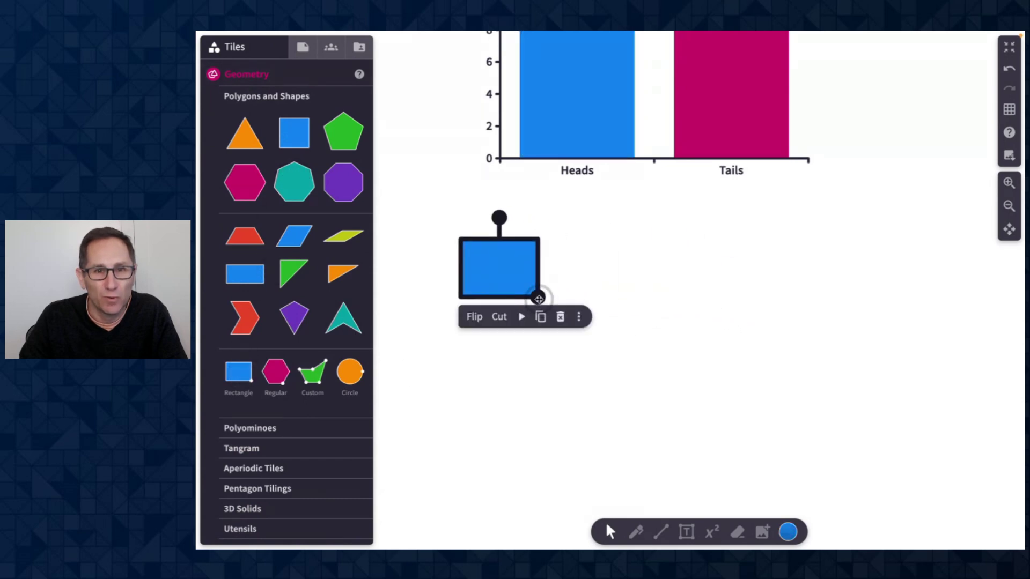
drag(538, 299, 749, 416)
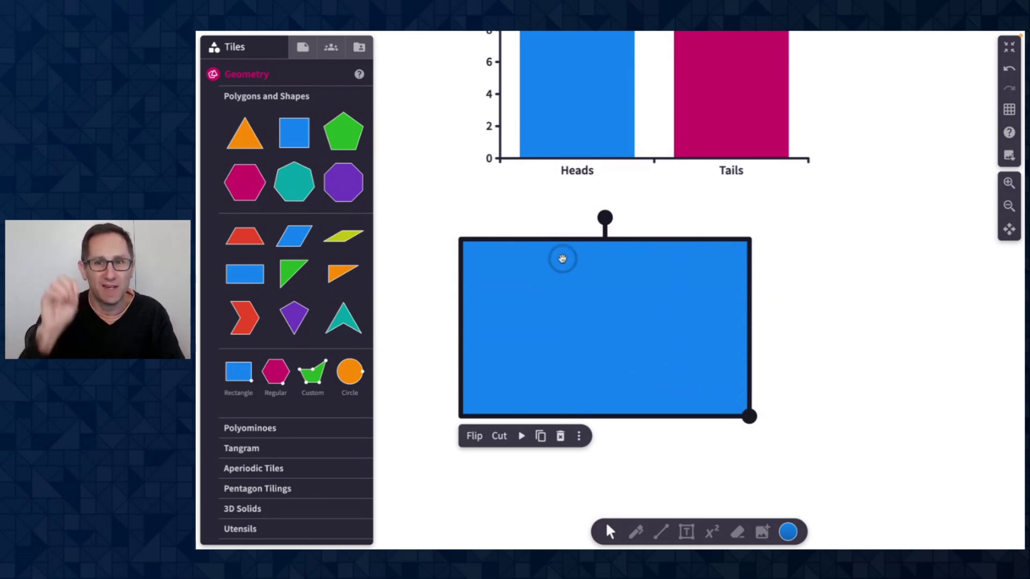
Step: Turn on Authoring mode and add an Action Button to the blue rectangle
click(301, 49)
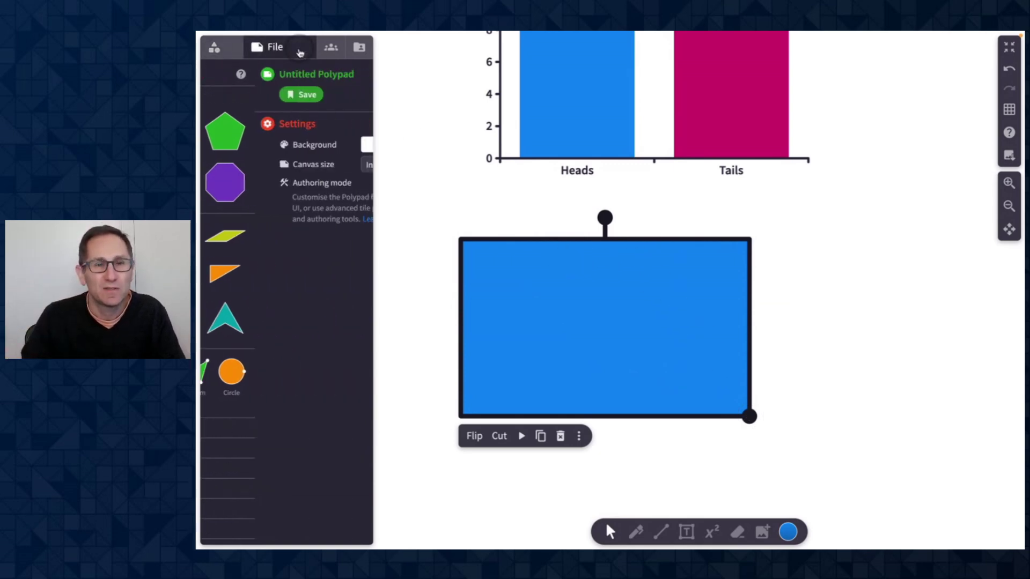
click(352, 183)
click(498, 322)
scroll(427, 323, down, 2)
click(575, 376)
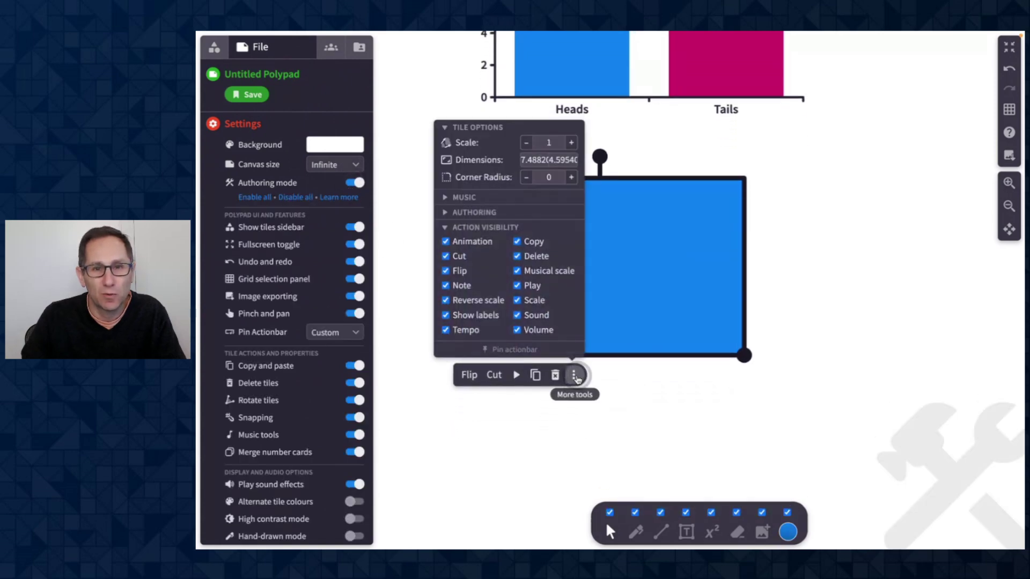
click(444, 226)
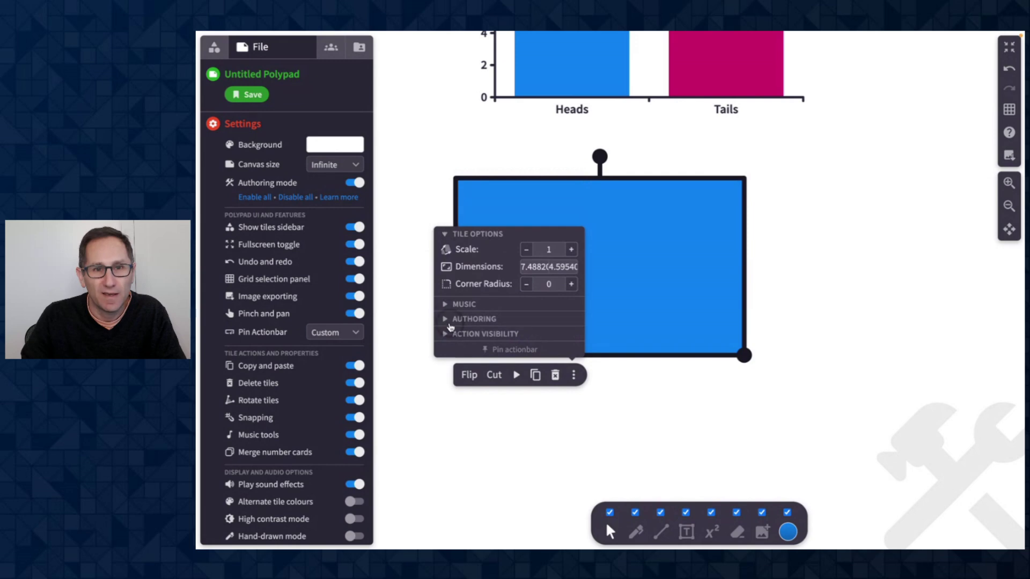
click(443, 319)
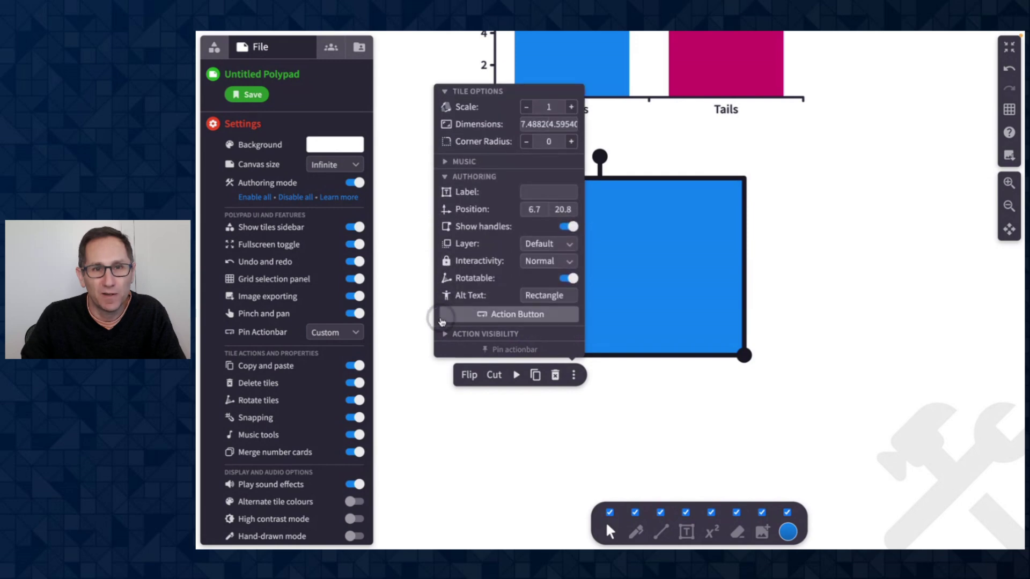
click(515, 315)
Step: Set the button's action to Toggle and test it until the rectangle is hidden
drag(820, 200, 803, 206)
click(827, 237)
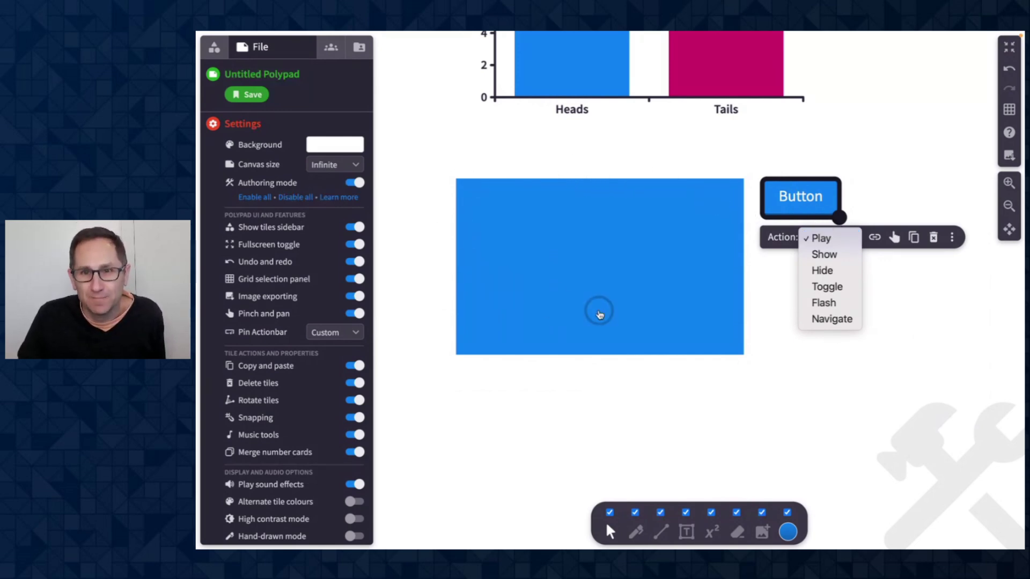
click(826, 287)
click(895, 237)
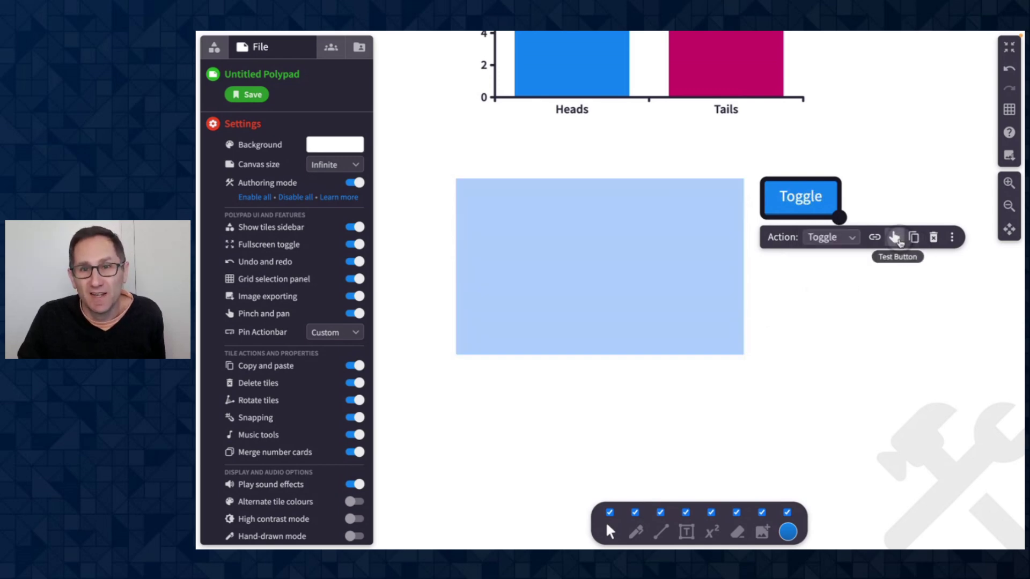
click(895, 238)
click(894, 238)
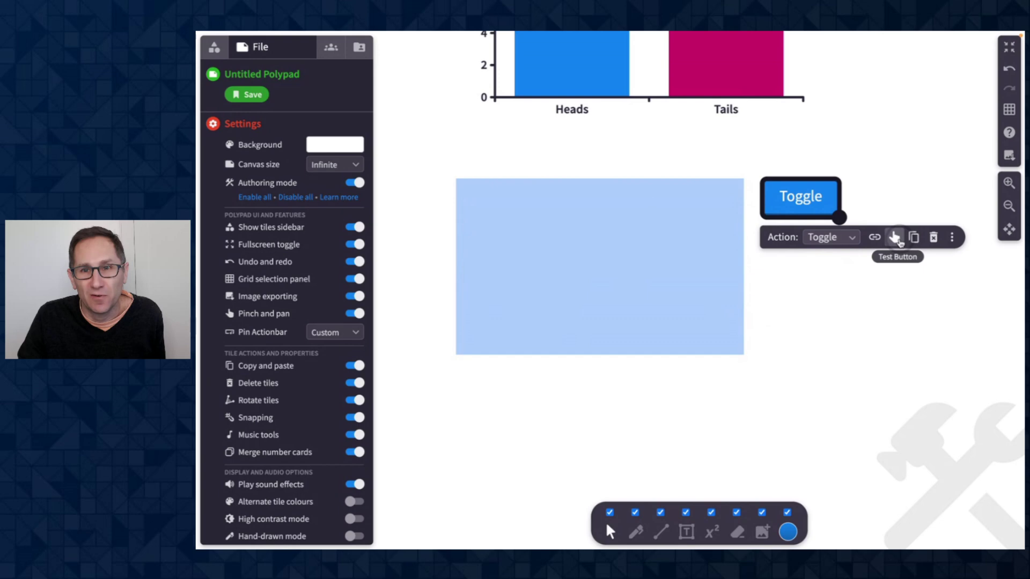
click(894, 238)
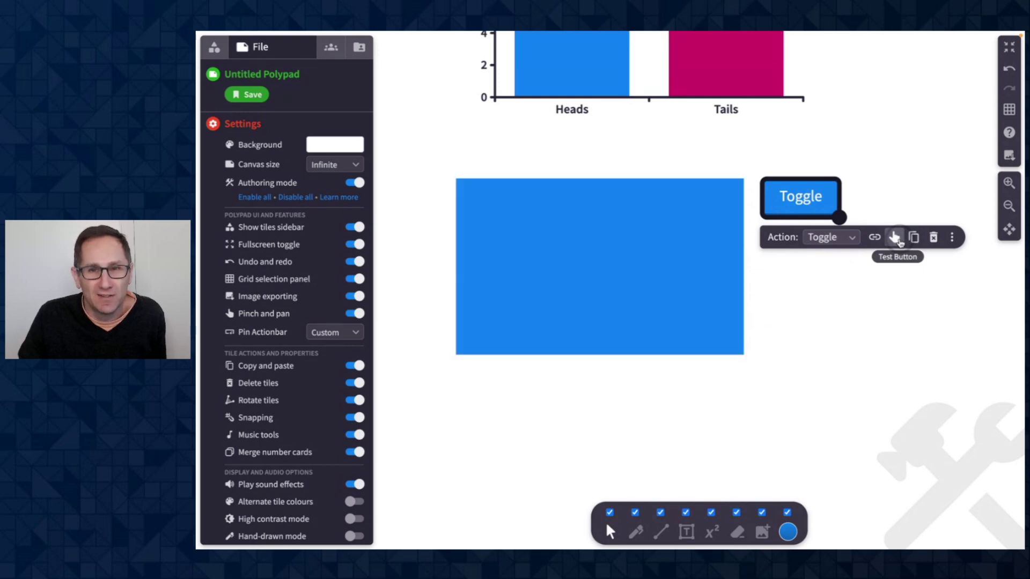
click(894, 237)
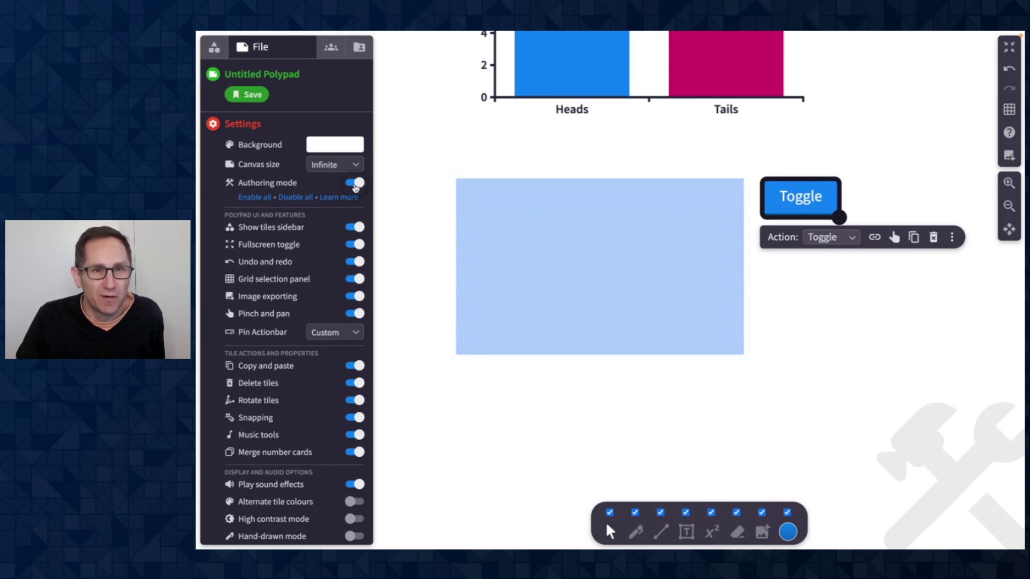
Step: Try the Toggle button with Authoring mode off, then switch authoring back on
click(354, 183)
click(790, 203)
click(790, 206)
click(790, 206)
click(790, 206)
click(790, 206)
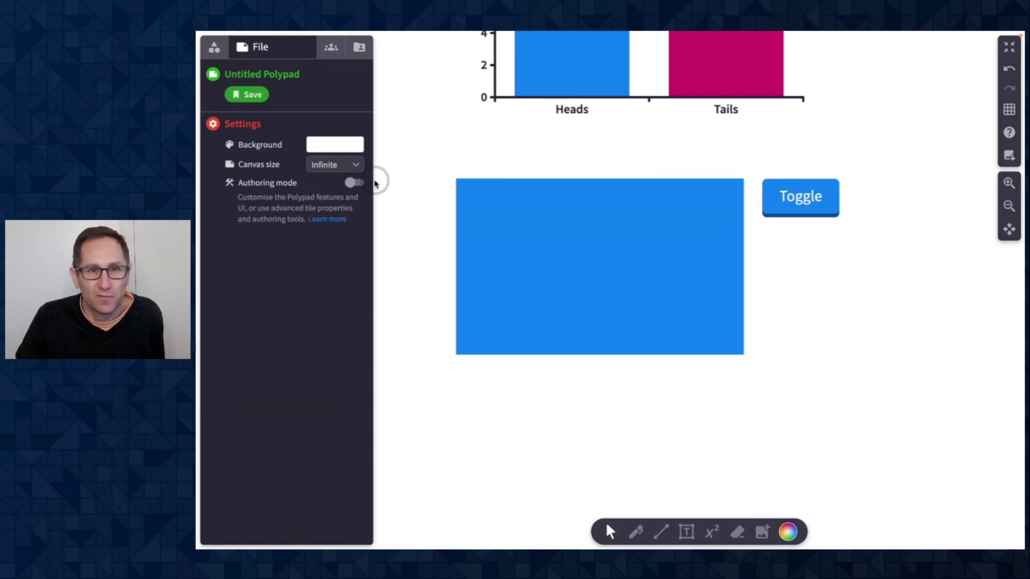
click(355, 183)
Step: Change the button's action to Navigate and colour it dark grey
click(795, 196)
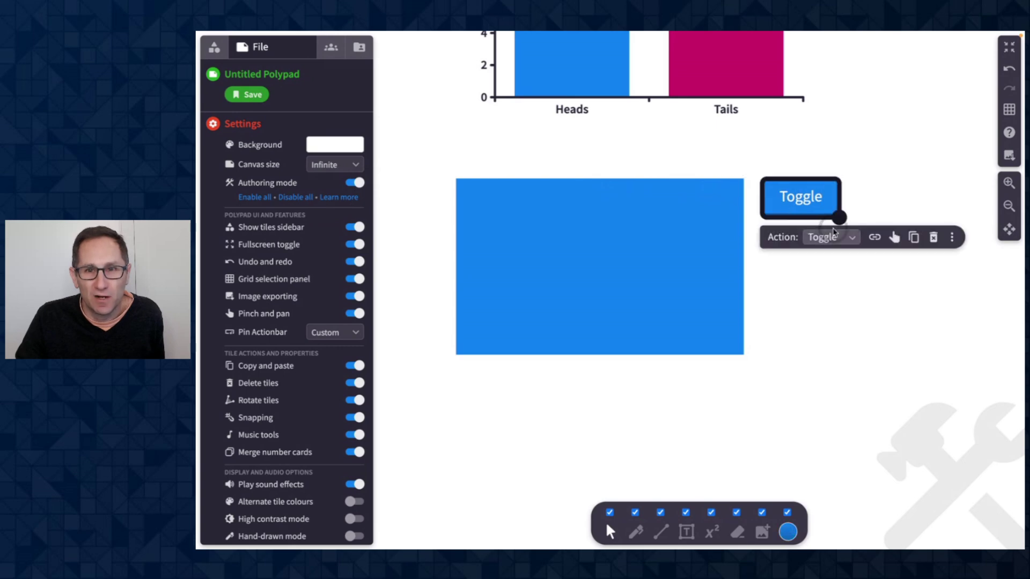
click(831, 240)
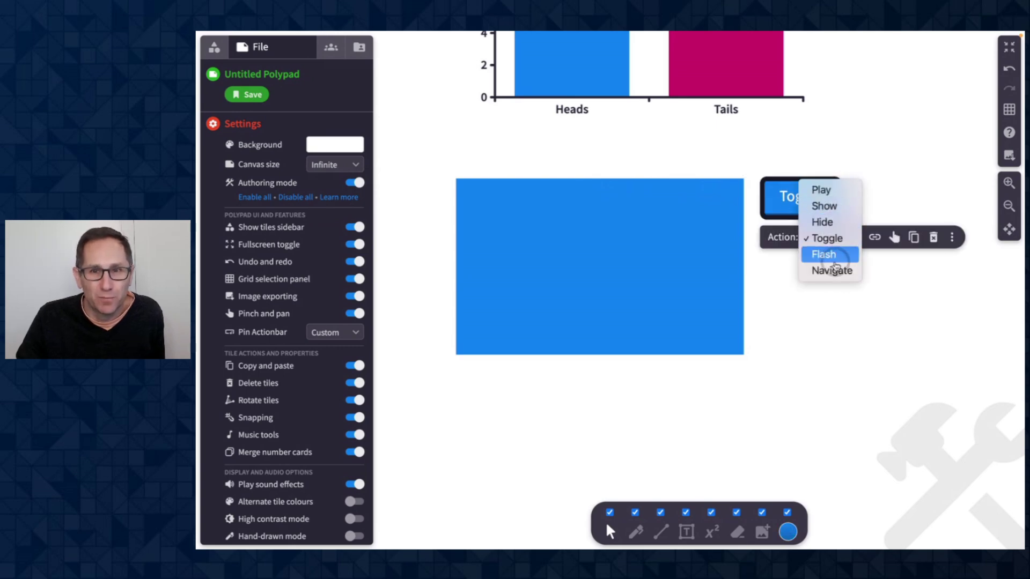
click(831, 271)
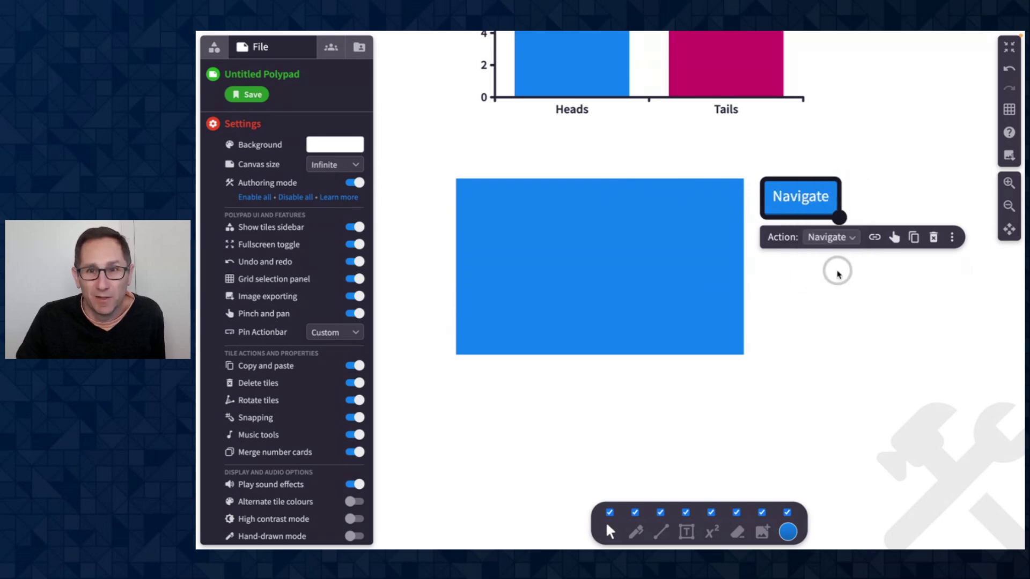
mouse_move(836, 218)
mouse_down()
mouse_move(798, 214)
mouse_move(839, 217)
mouse_up()
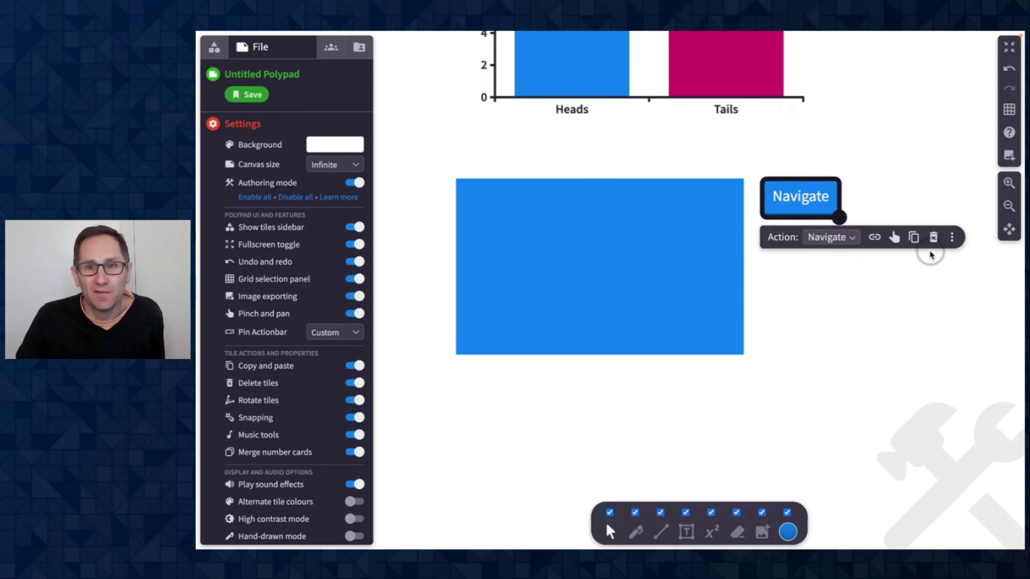
click(788, 531)
click(870, 486)
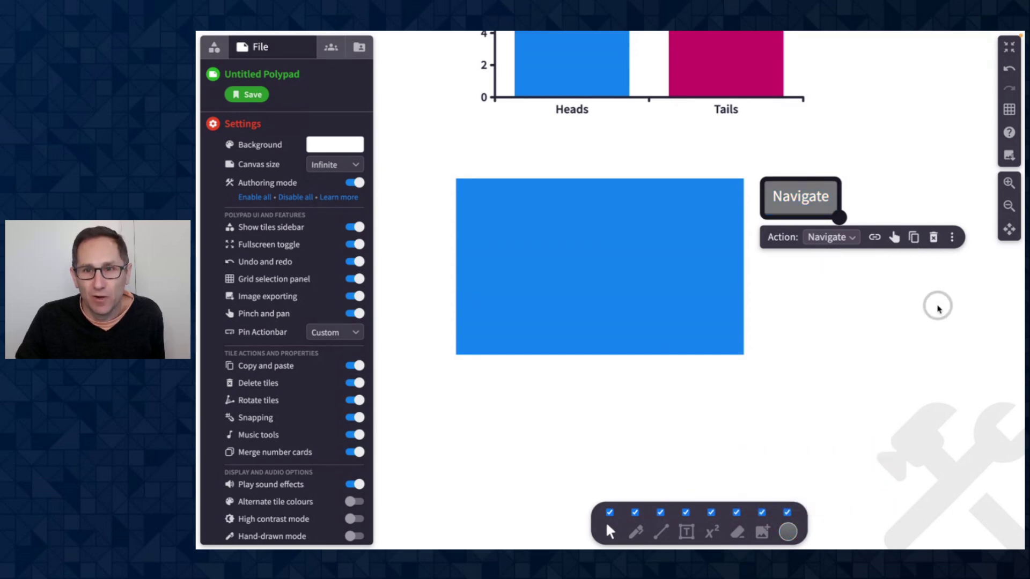
click(953, 237)
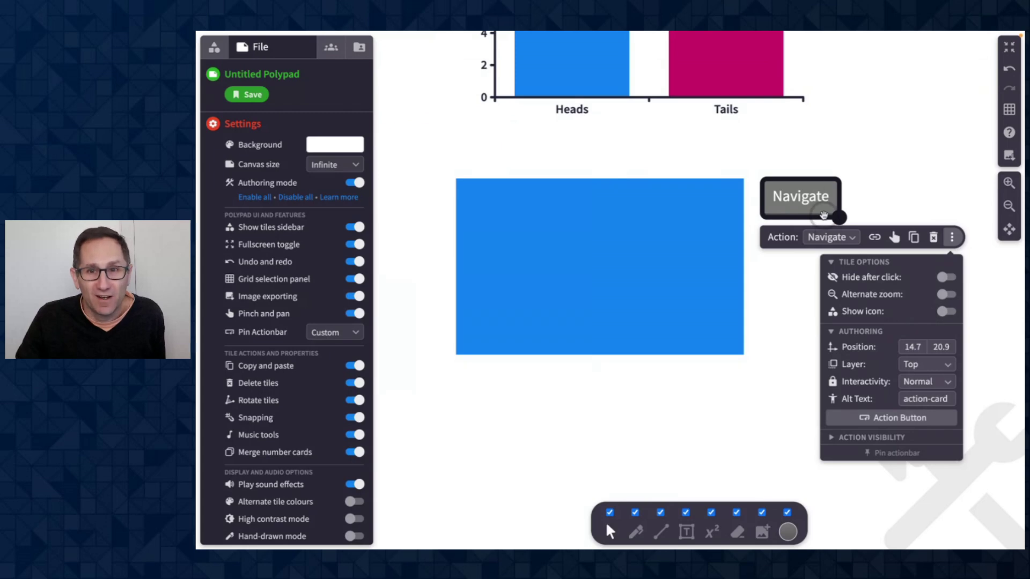
Step: Show the magnifier icon, shrink the button onto the rectangle's top-right, and test zooming in
click(829, 238)
click(829, 238)
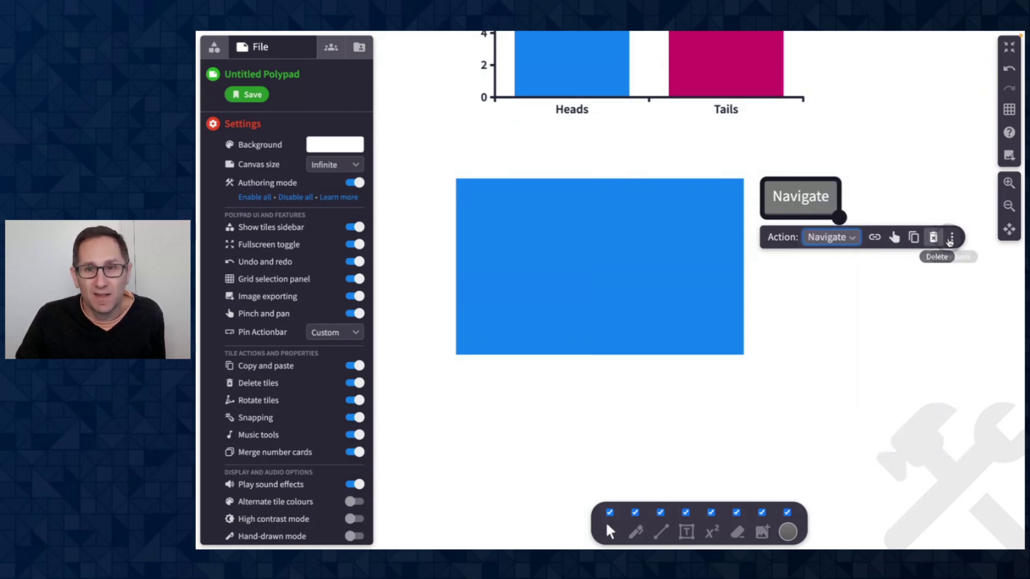
click(952, 237)
click(947, 313)
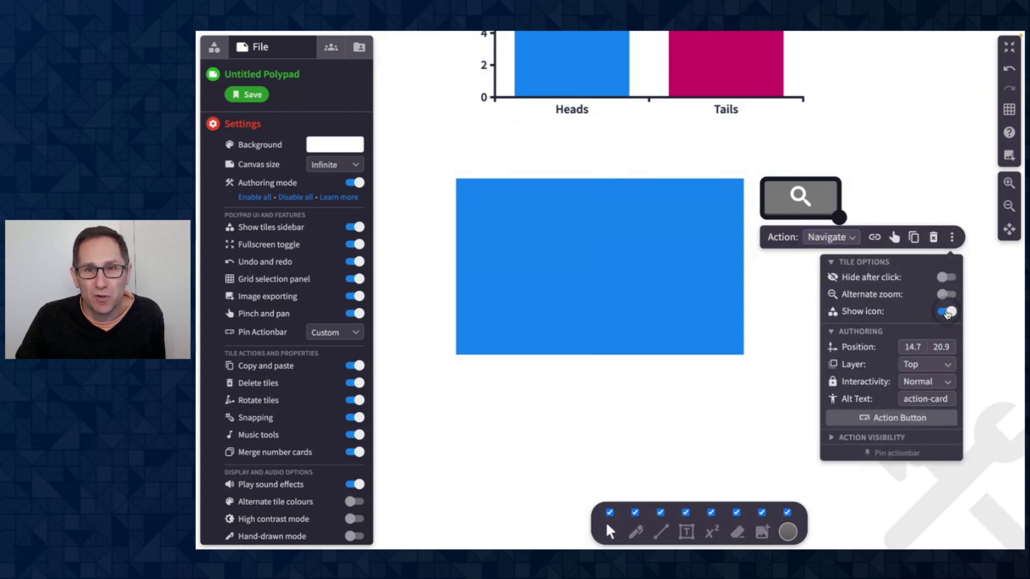
drag(838, 220, 715, 215)
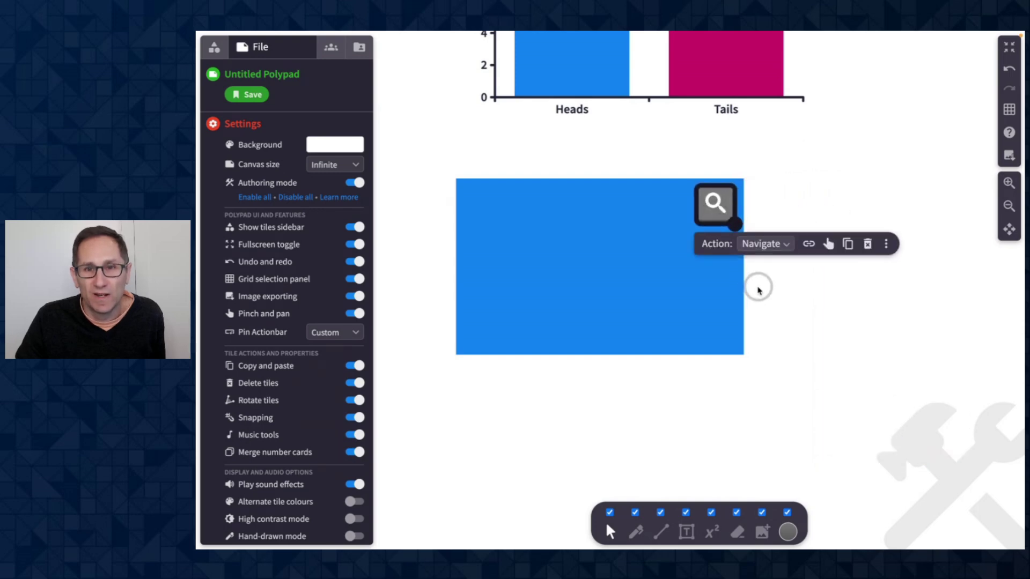
click(828, 244)
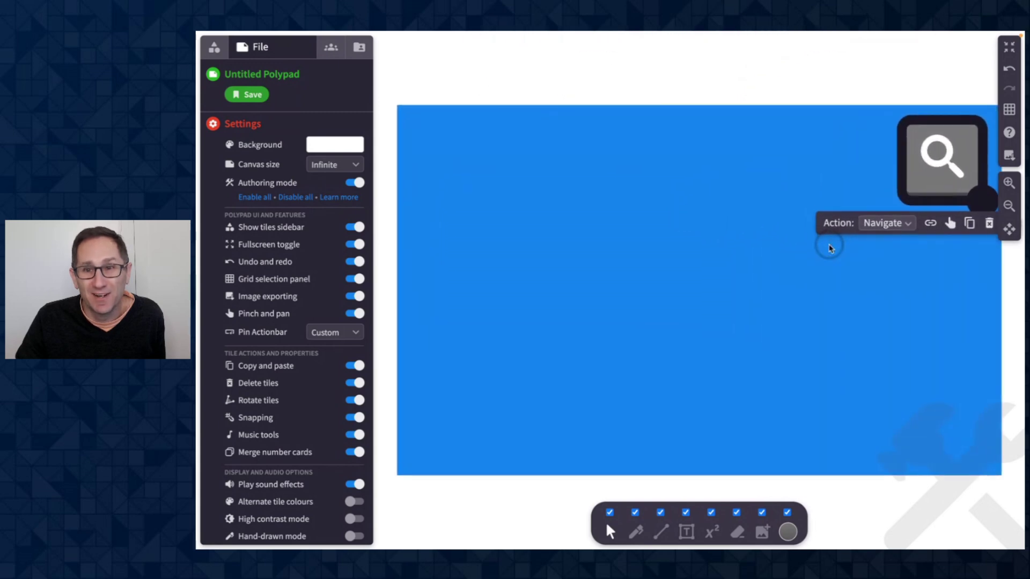
click(943, 186)
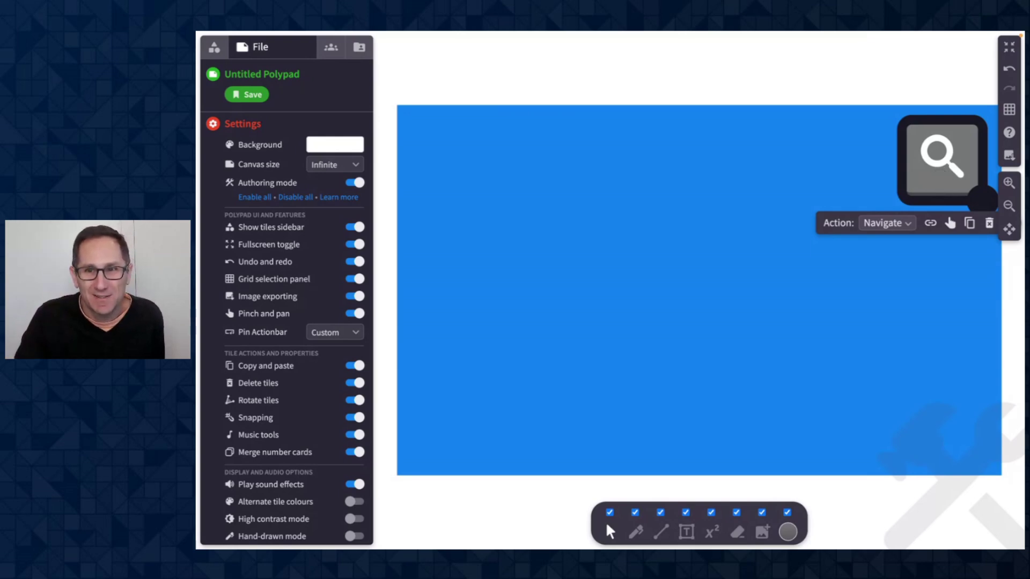
Step: Zoom back out with authoring mode off to view the rectangle and its magnifier button
click(1008, 207)
click(1007, 207)
click(910, 338)
click(355, 183)
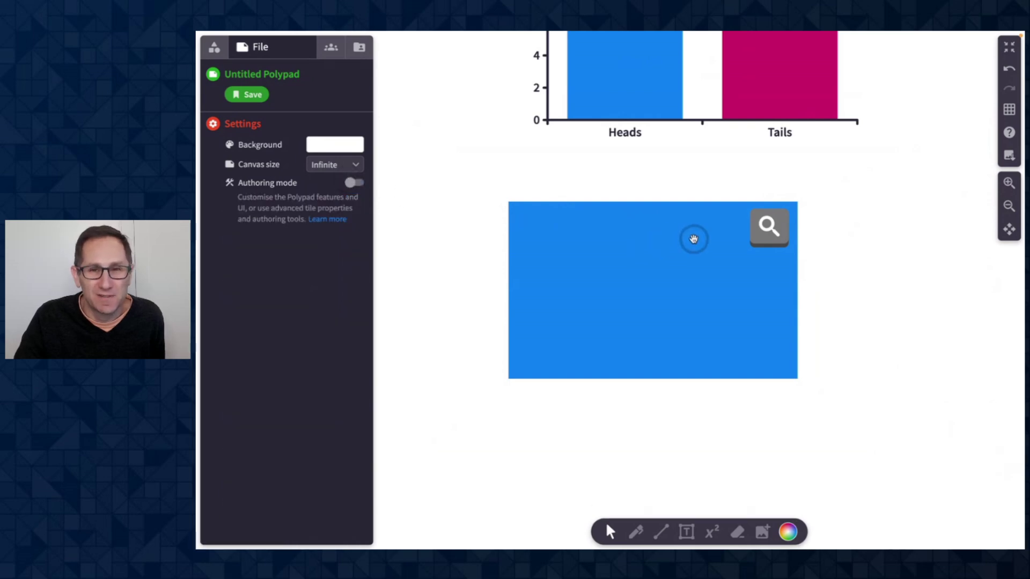
scroll(758, 234, up, 2)
scroll(758, 235, up, 2)
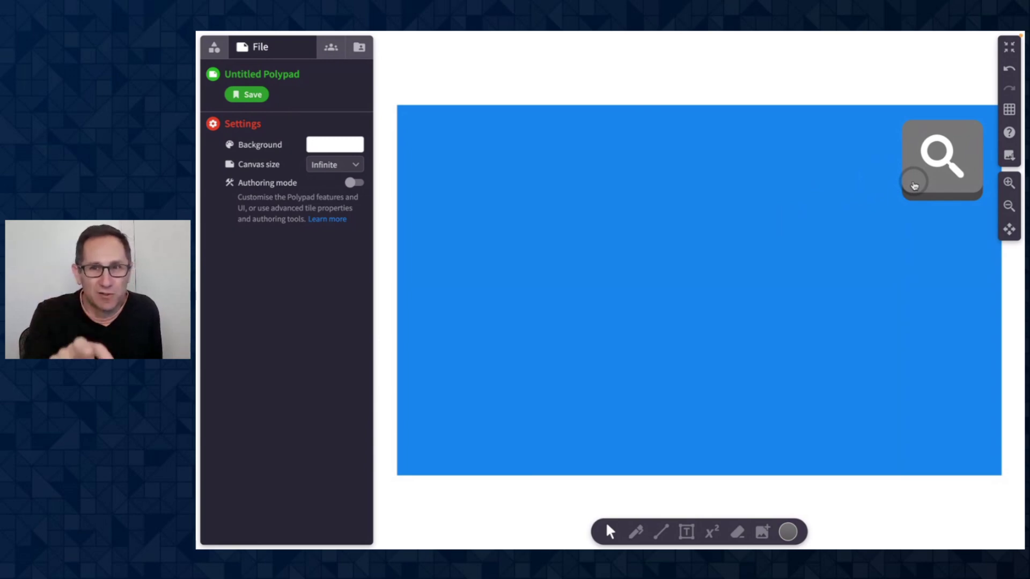
click(1004, 205)
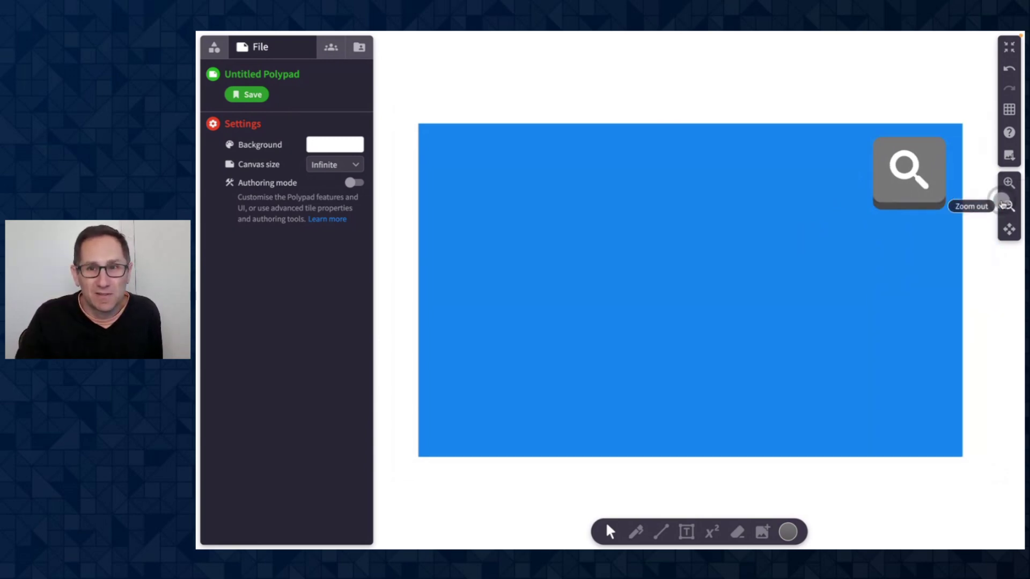
Step: In authoring mode, switch on Alternate zoom for the rectangle's magnifier Navigate button
click(352, 183)
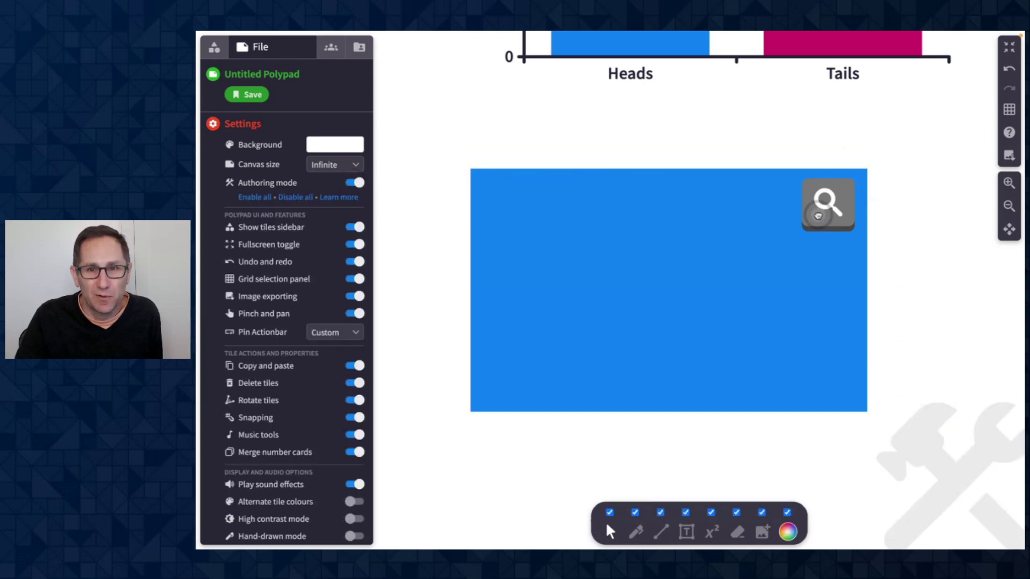
click(816, 213)
click(991, 252)
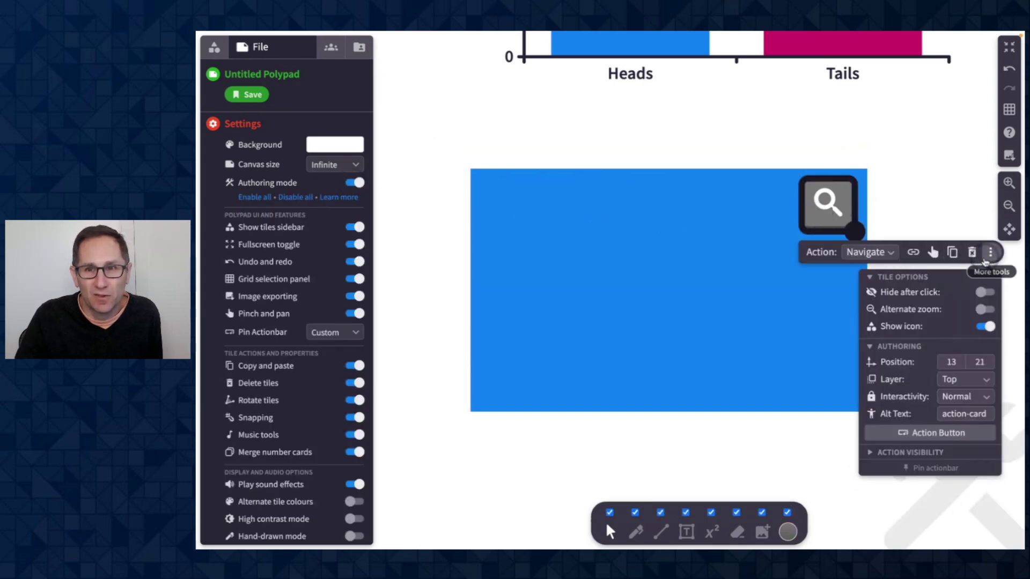
click(986, 310)
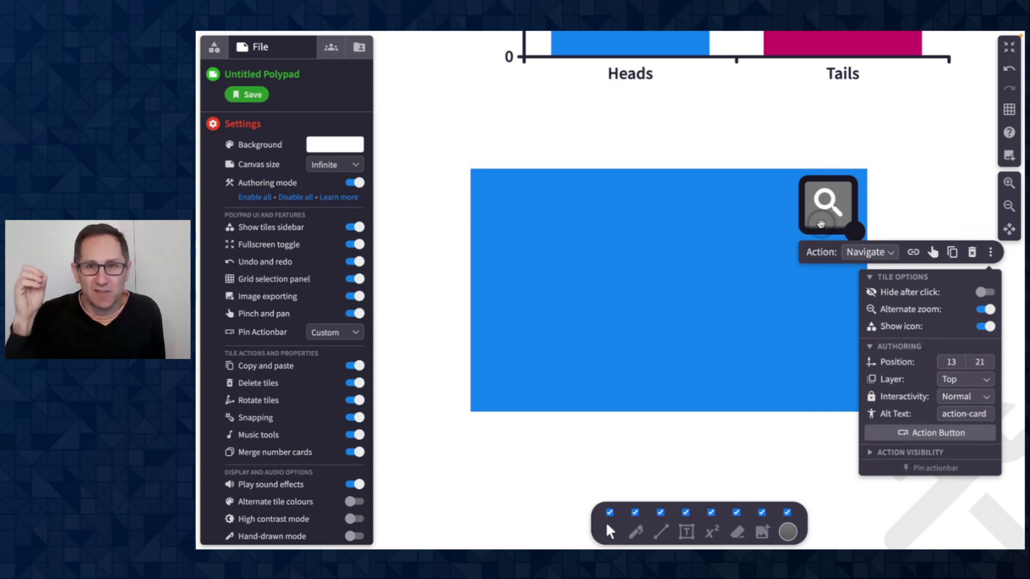
Step: Leave authoring mode and test the magnifier: zoom out to the board, onto the rectangle, then out
click(354, 183)
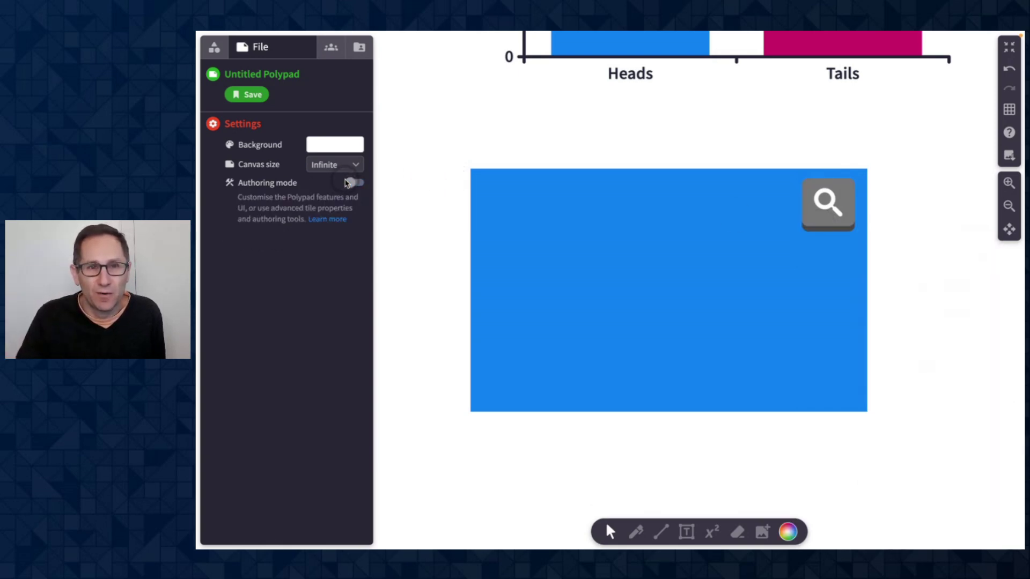
click(827, 204)
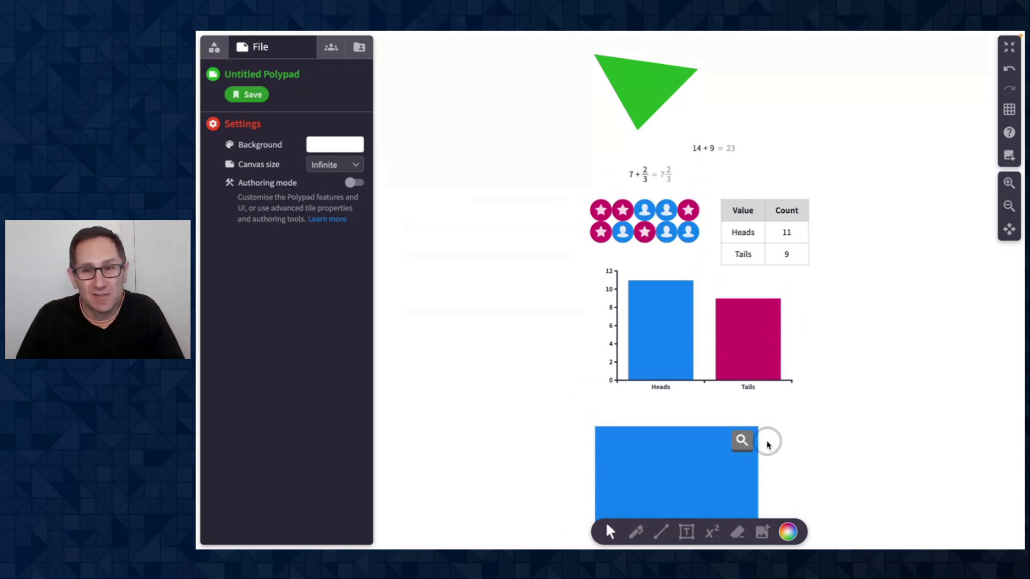
click(742, 441)
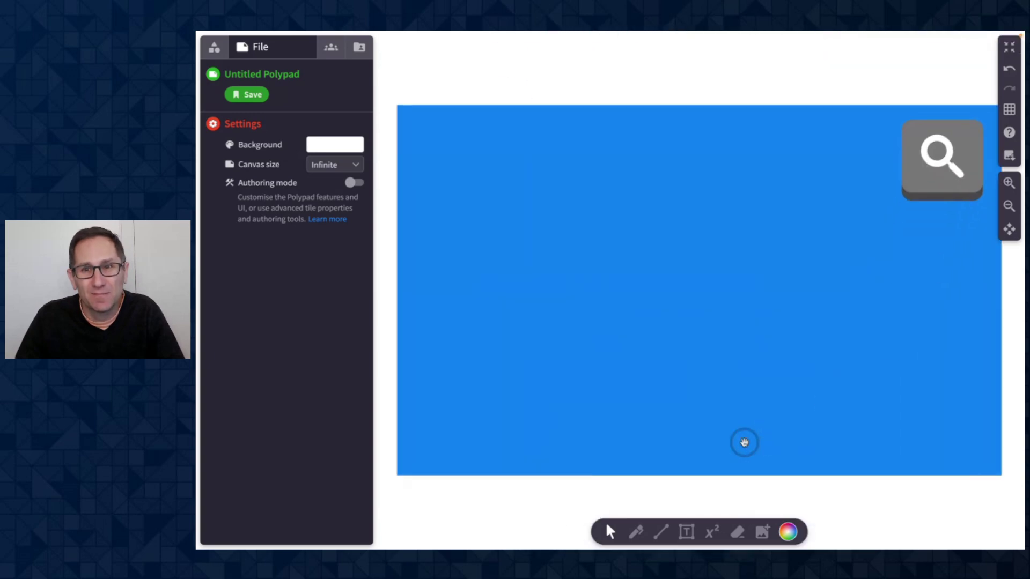
click(928, 192)
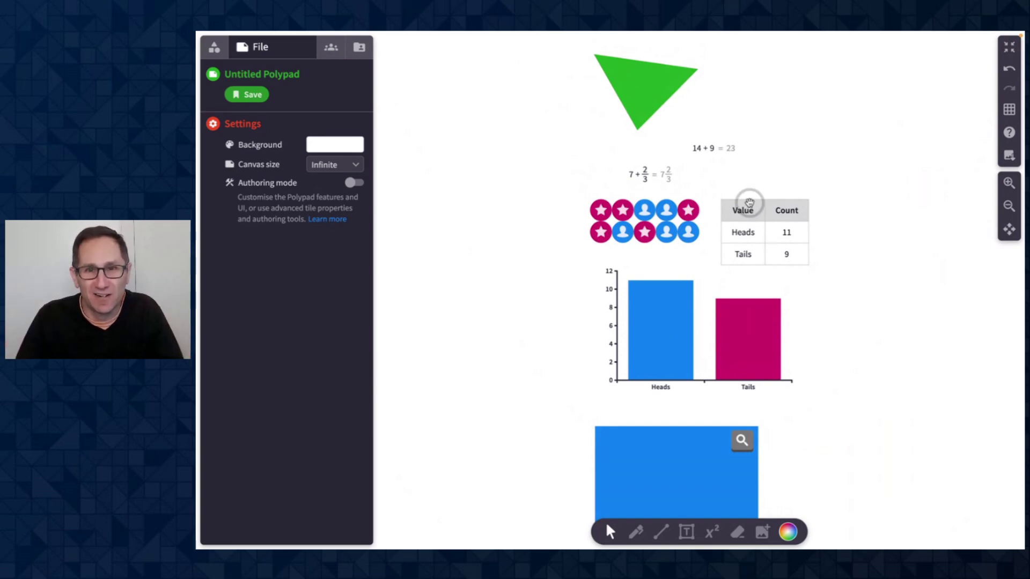
scroll(569, 228, down, 1)
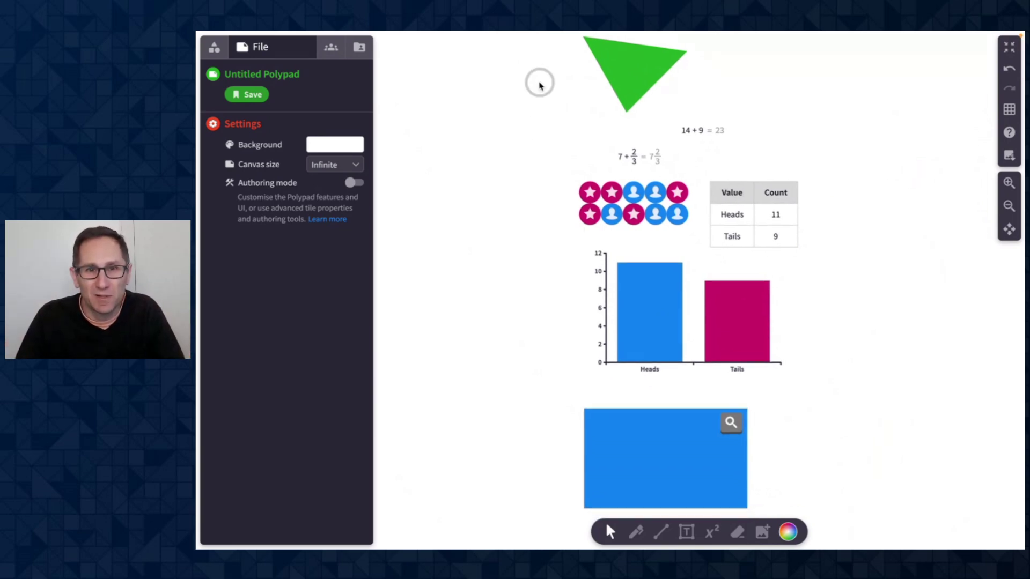
Step: Delete the triangle, equations, table and chart from the board
drag(526, 50, 817, 370)
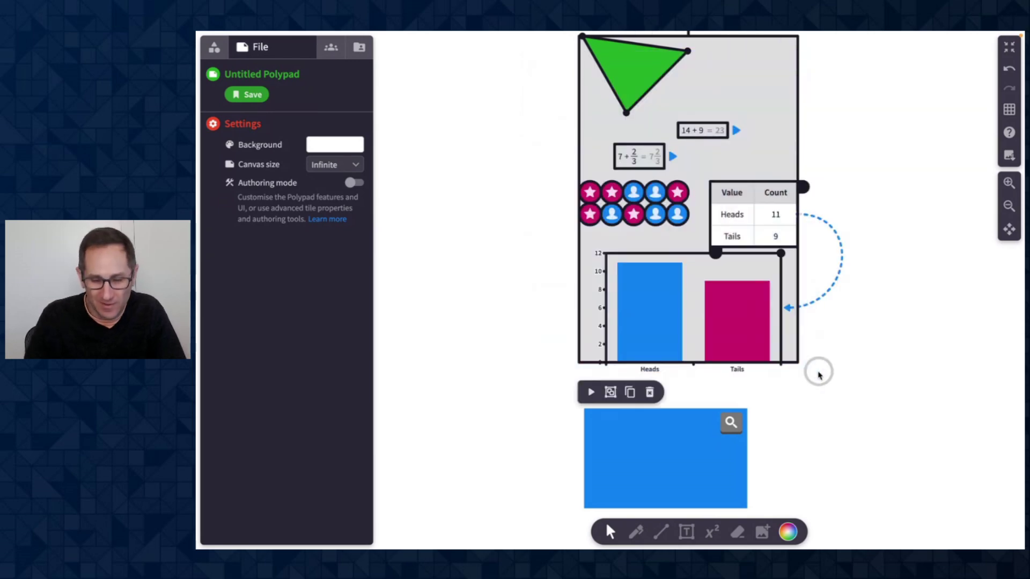
key(Delete)
scroll(754, 329, down, 3)
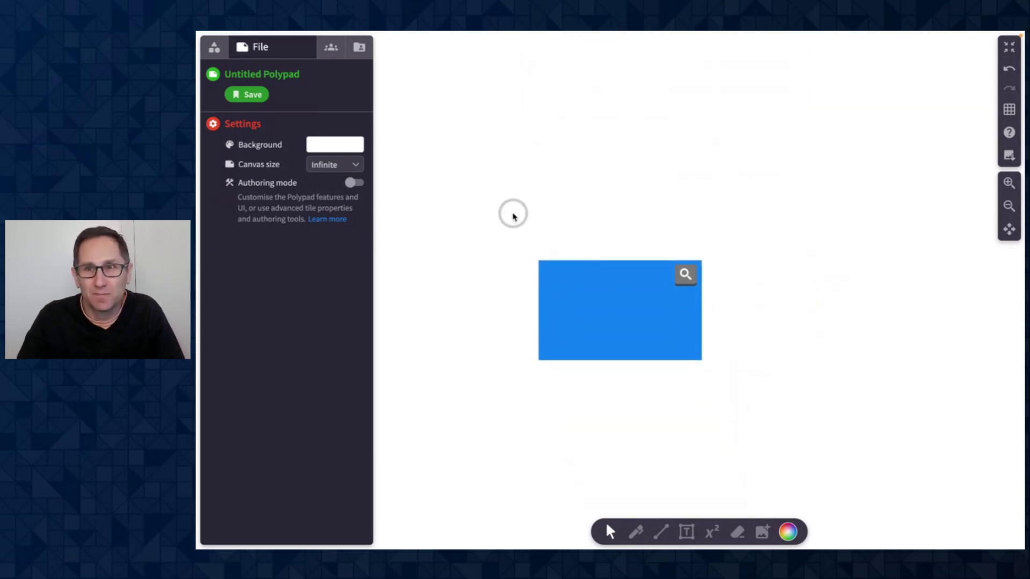
Step: In authoring mode, duplicate the blue rectangle three times into a 2×2 grid
click(354, 182)
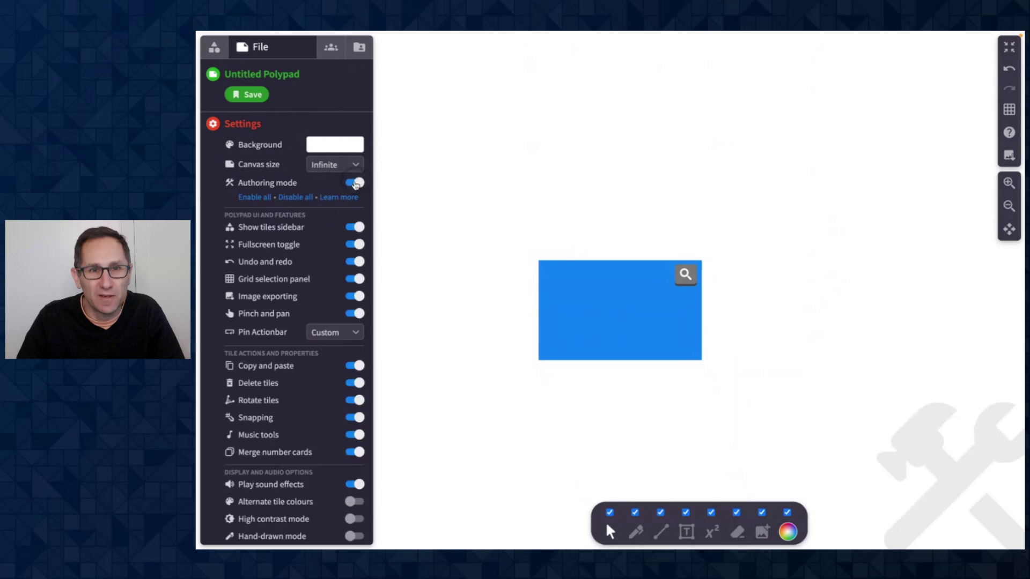
click(1007, 185)
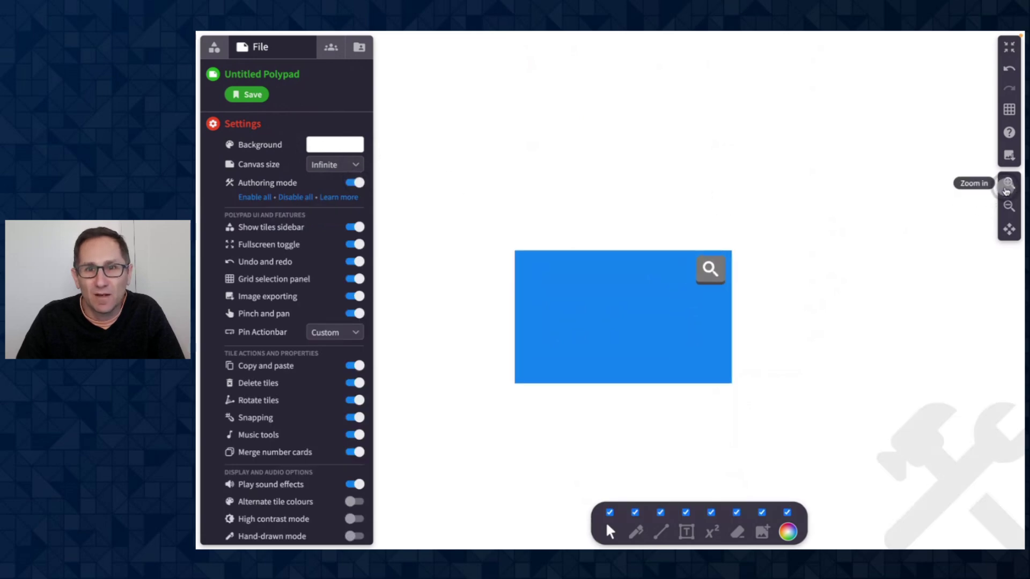
scroll(894, 239, down, 2)
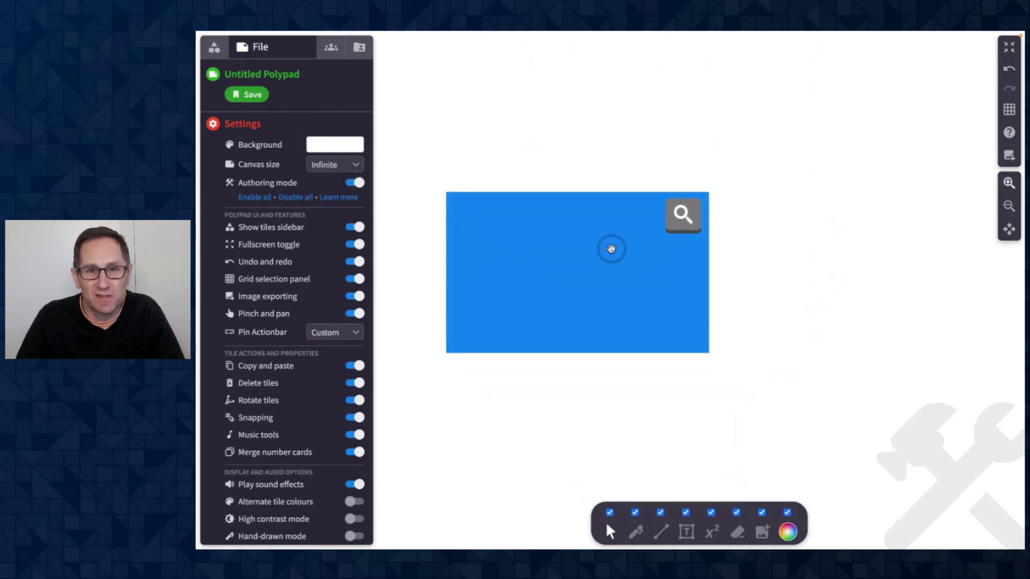
click(580, 268)
drag(579, 268, 561, 423)
scroll(724, 392, down, 2)
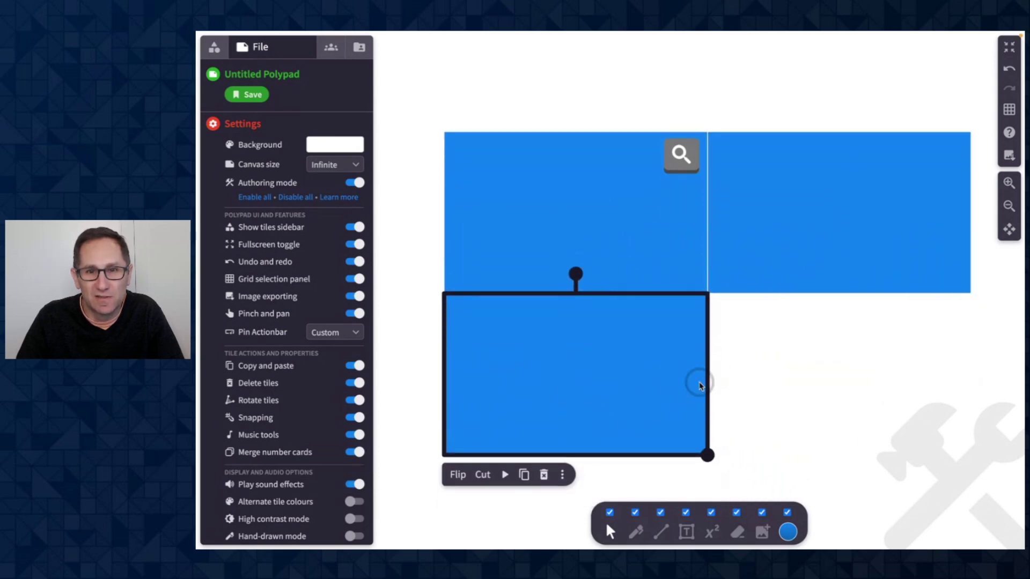
key(ctrl+d)
drag(656, 387, 906, 370)
click(841, 234)
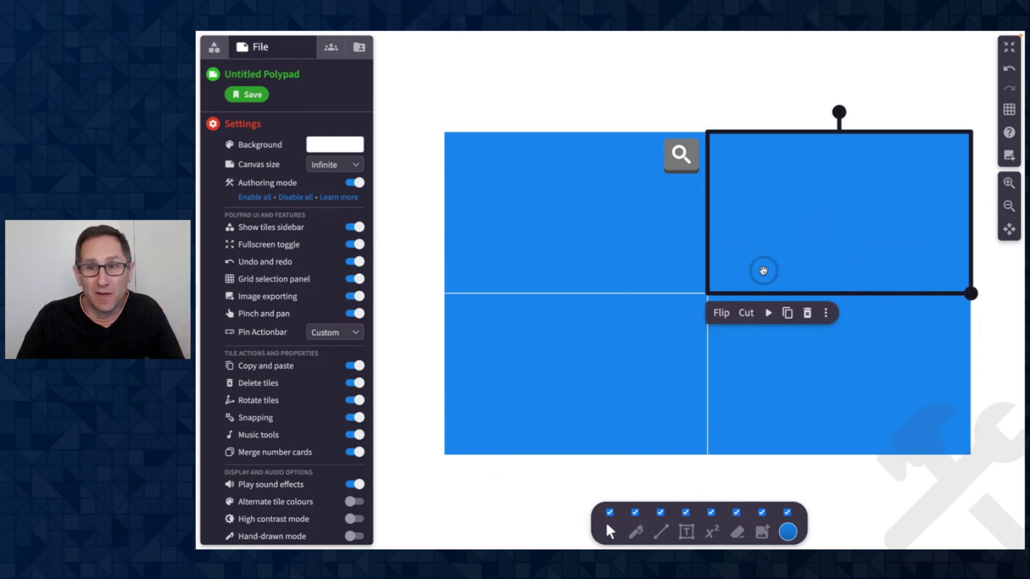
Step: Add a grey action button and place it on the top-right rectangle
click(825, 314)
scroll(789, 429, down, 3)
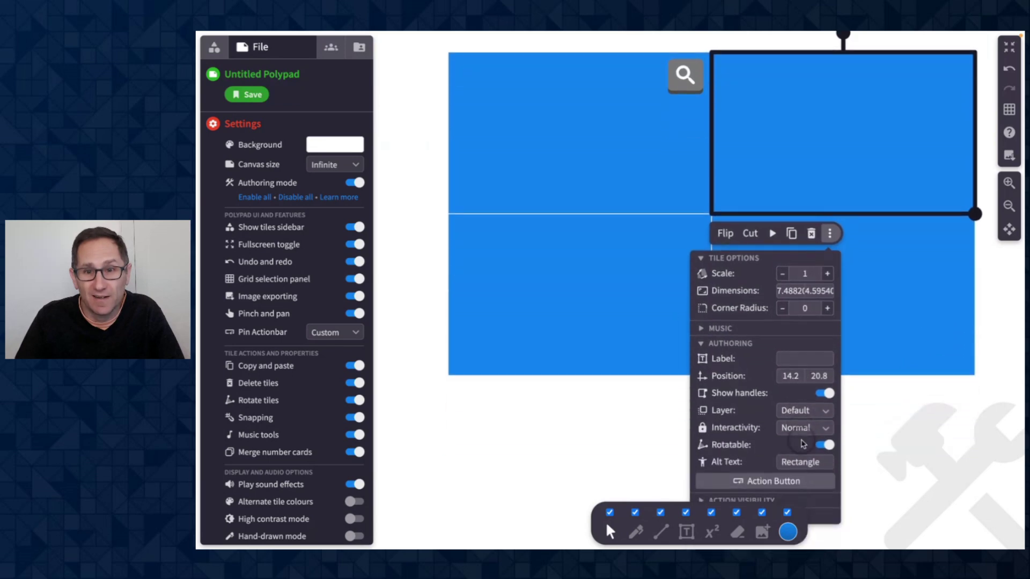
click(787, 481)
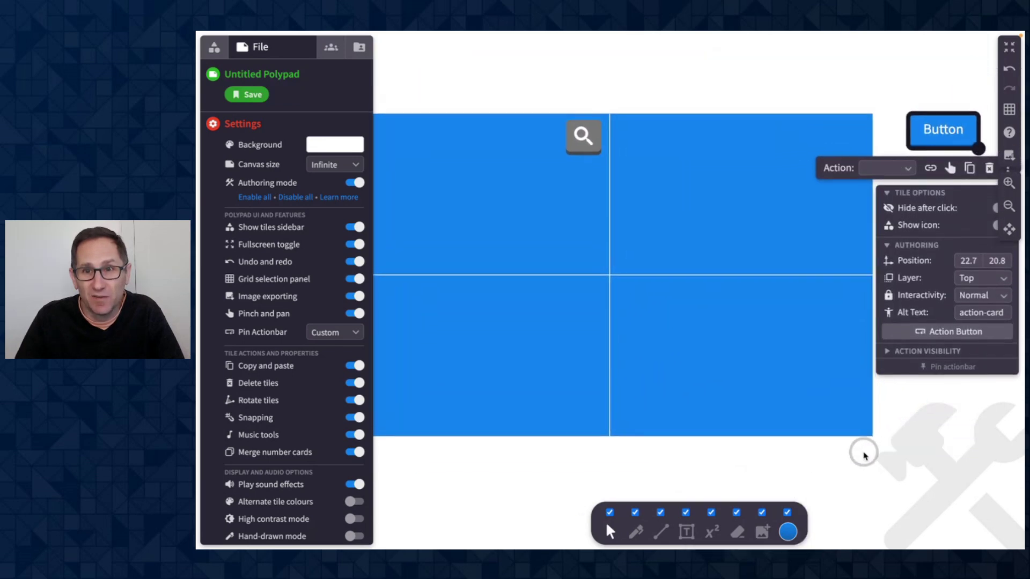
click(787, 531)
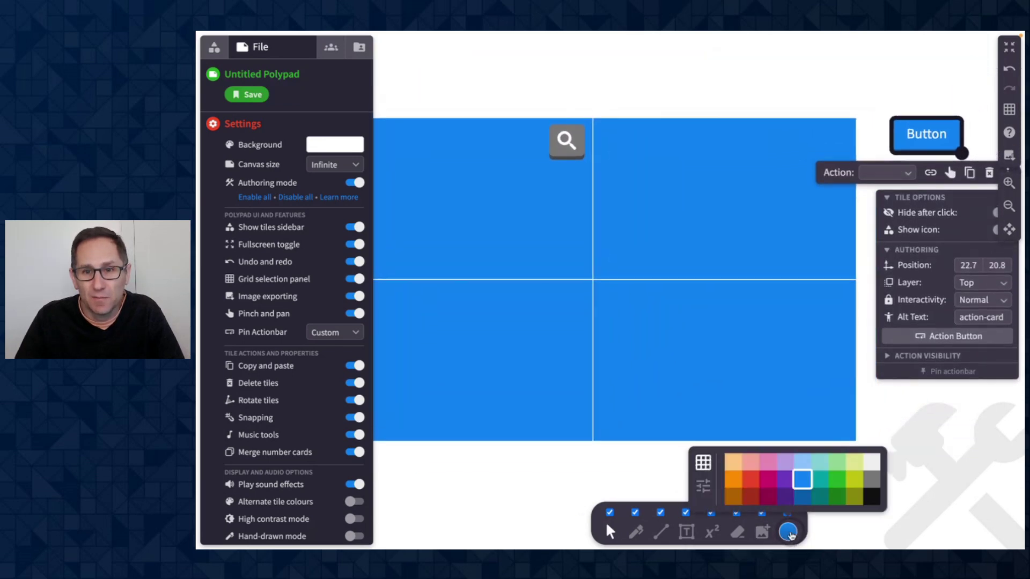
click(869, 489)
click(930, 149)
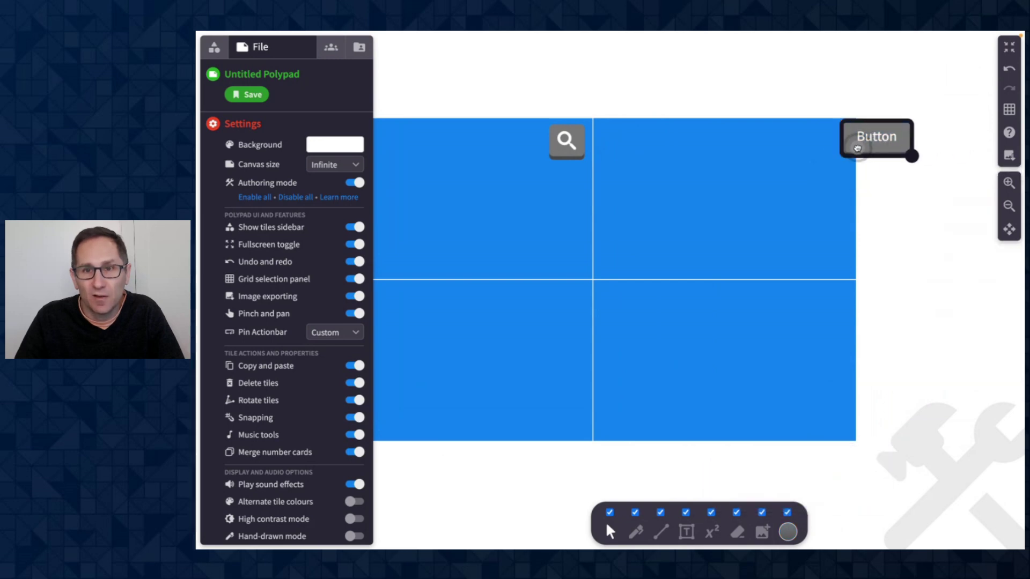
drag(820, 156, 776, 162)
Step: Set the button to Navigate with Show icon and Alternate zoom, shrunk into the rectangle's corner
click(810, 189)
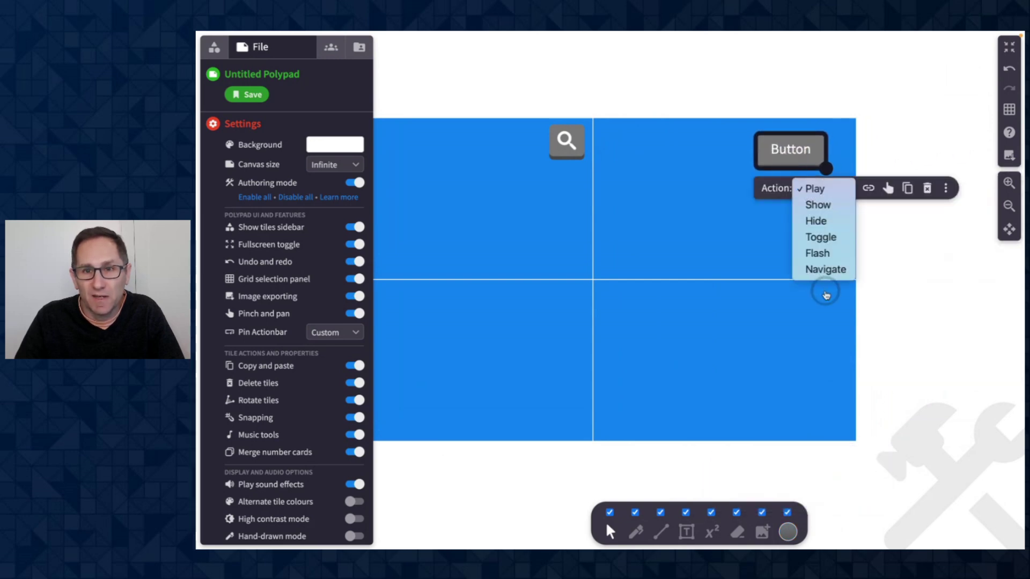
click(825, 269)
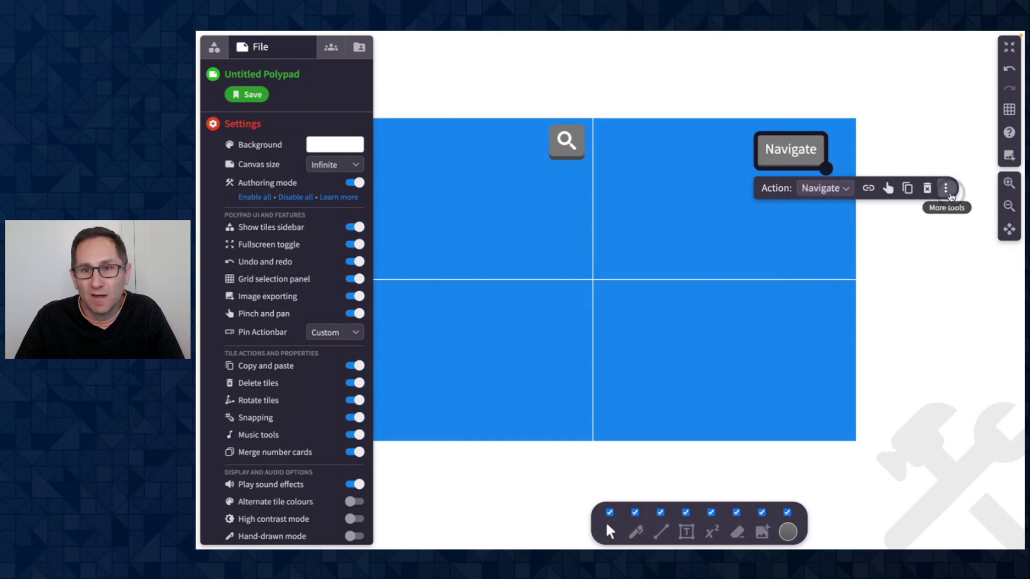
click(947, 191)
click(942, 262)
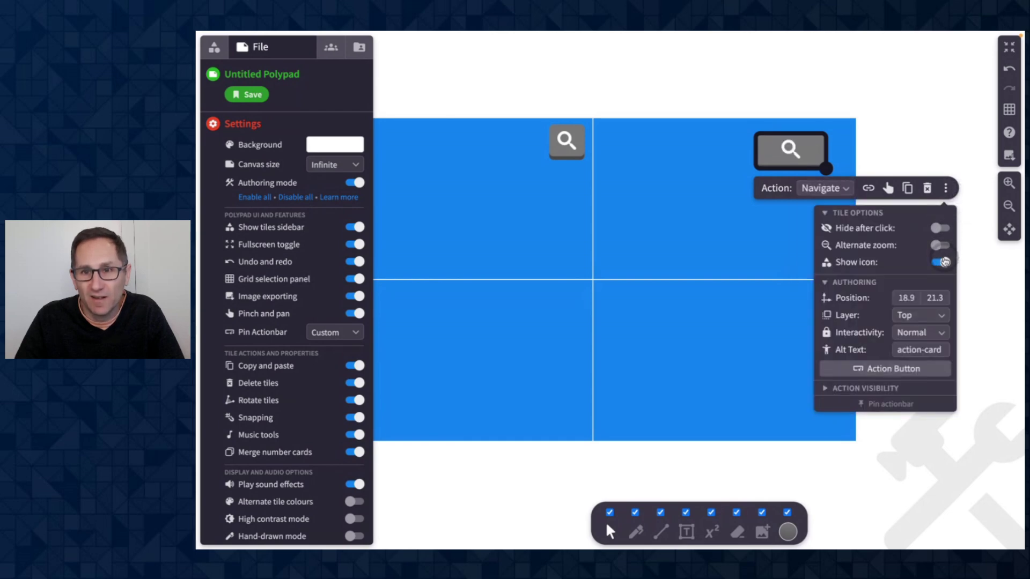
click(939, 245)
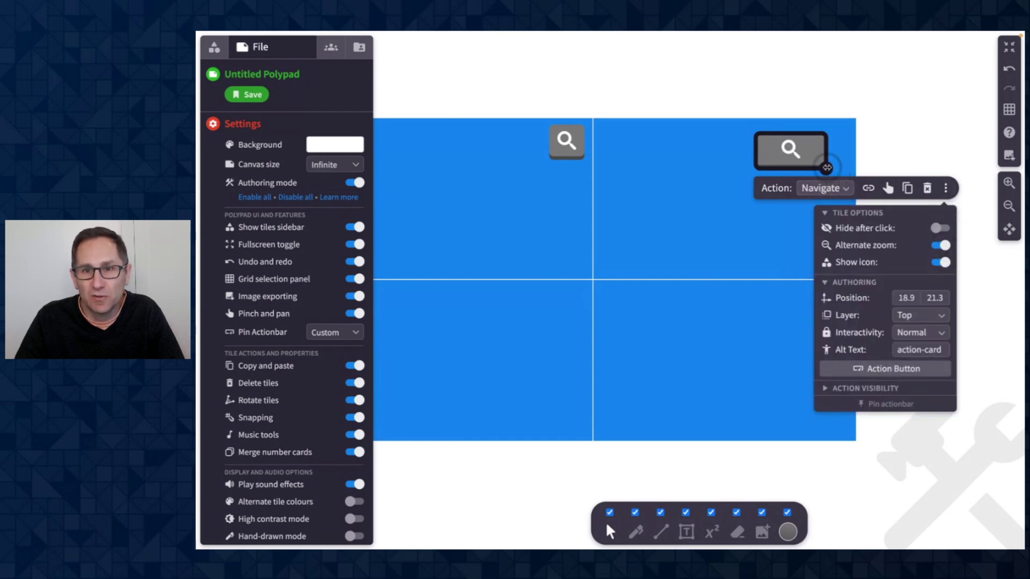
drag(826, 168, 841, 151)
scroll(545, 94, left, 2)
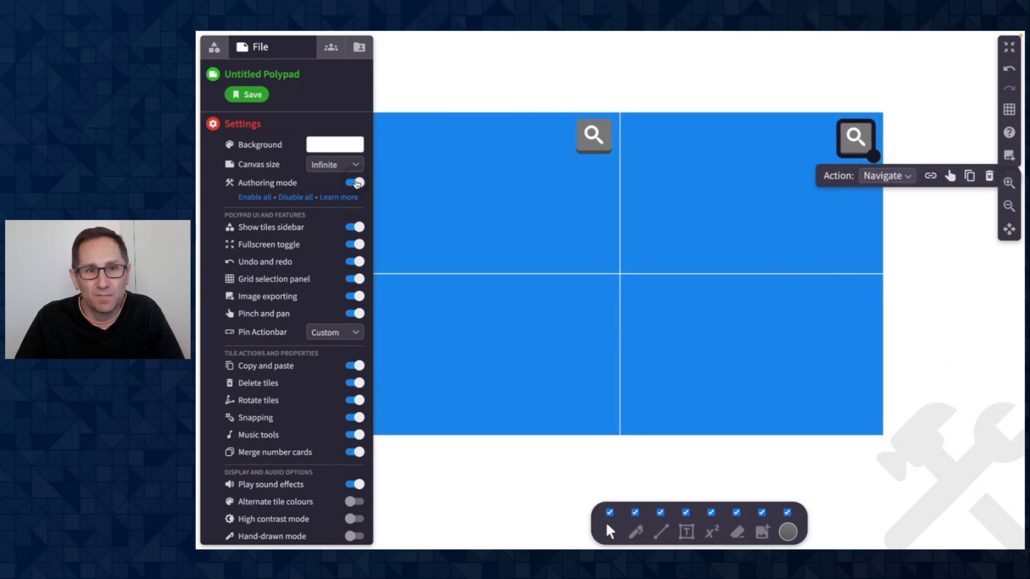
Step: Turn off authoring mode and zoom out to show the whole 2×2 grid
click(354, 183)
scroll(487, 317, left, 2)
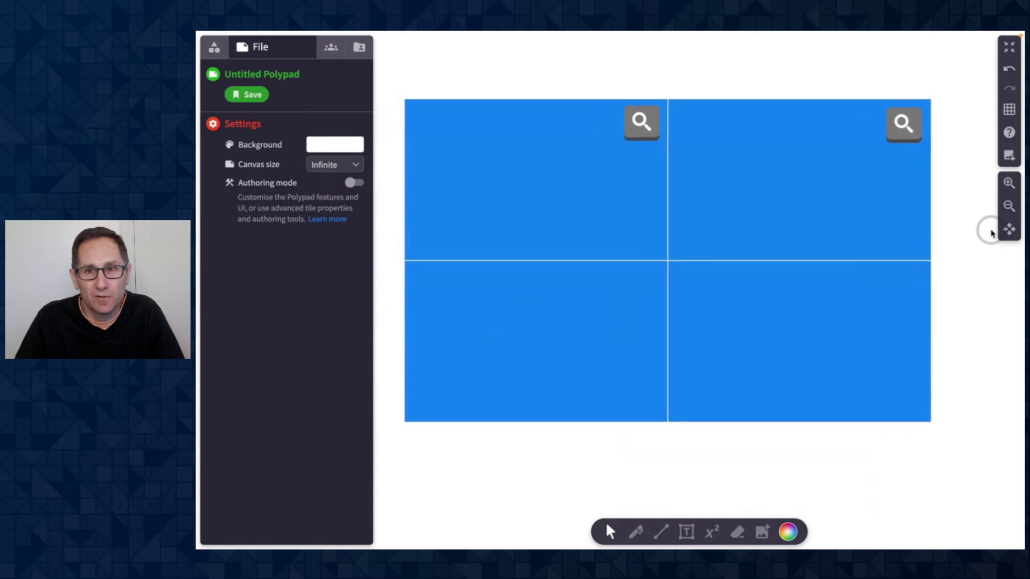
click(1009, 206)
scroll(909, 231, left, 2)
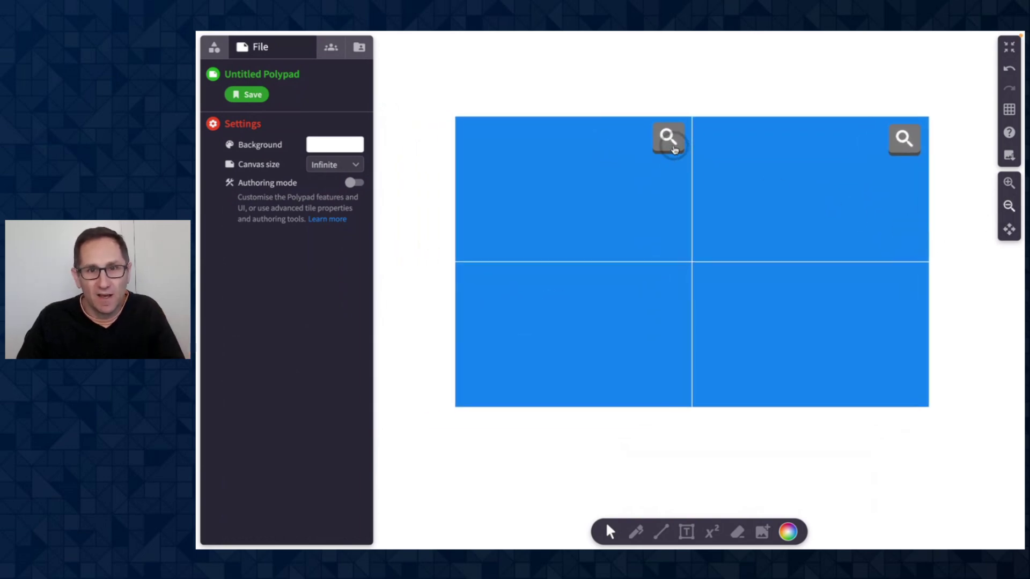
Step: Test both magnifier buttons, zooming into the top-left and top-right rectangles and back out
click(675, 149)
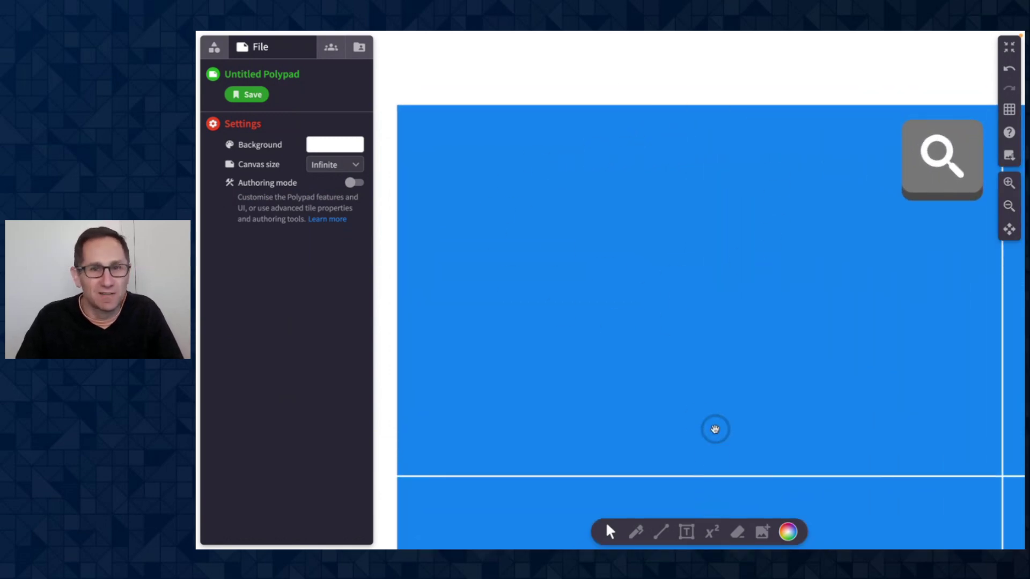
click(920, 182)
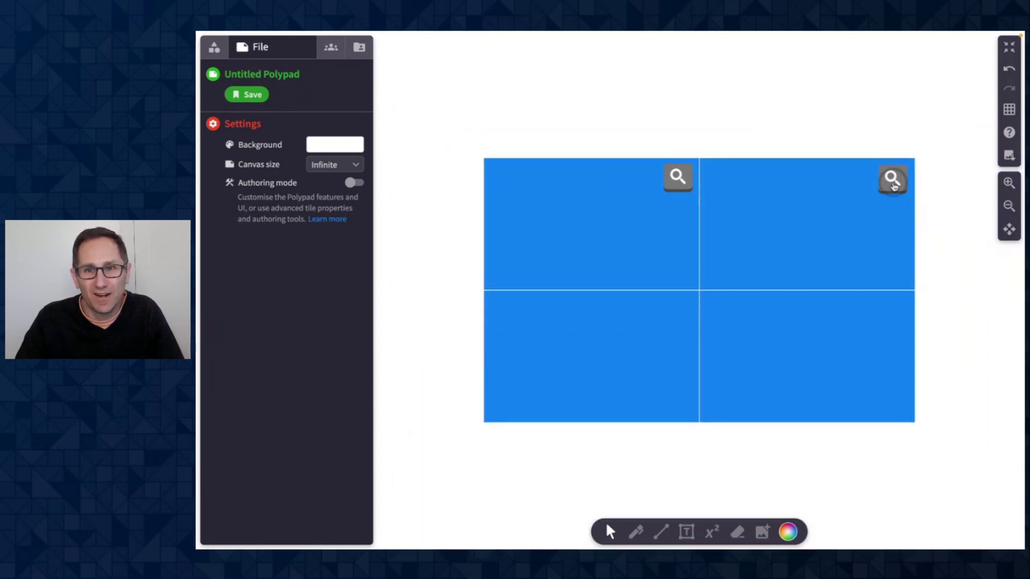
click(892, 180)
click(920, 180)
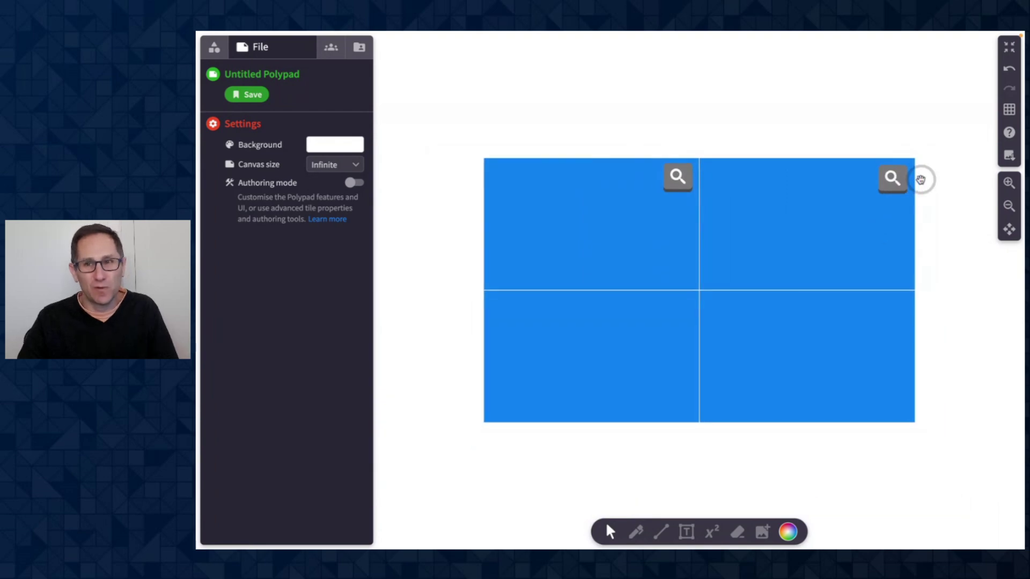